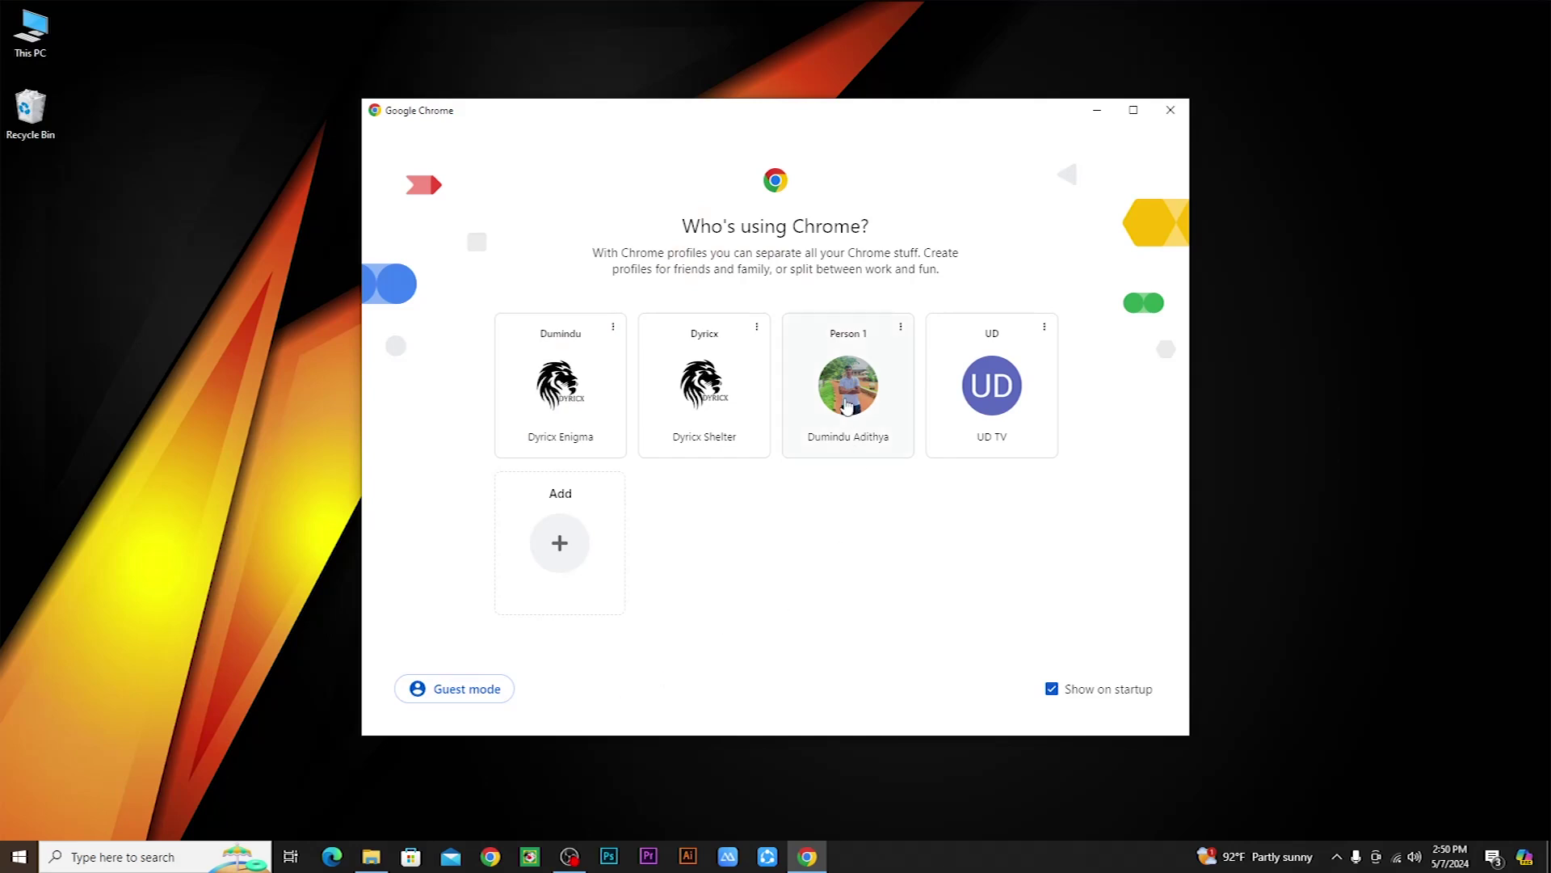
Choose the Person 1 profile from Chrome's 'Who's using Chrome?' picker
{"action": "left_click", "coordinate": [847, 405]}
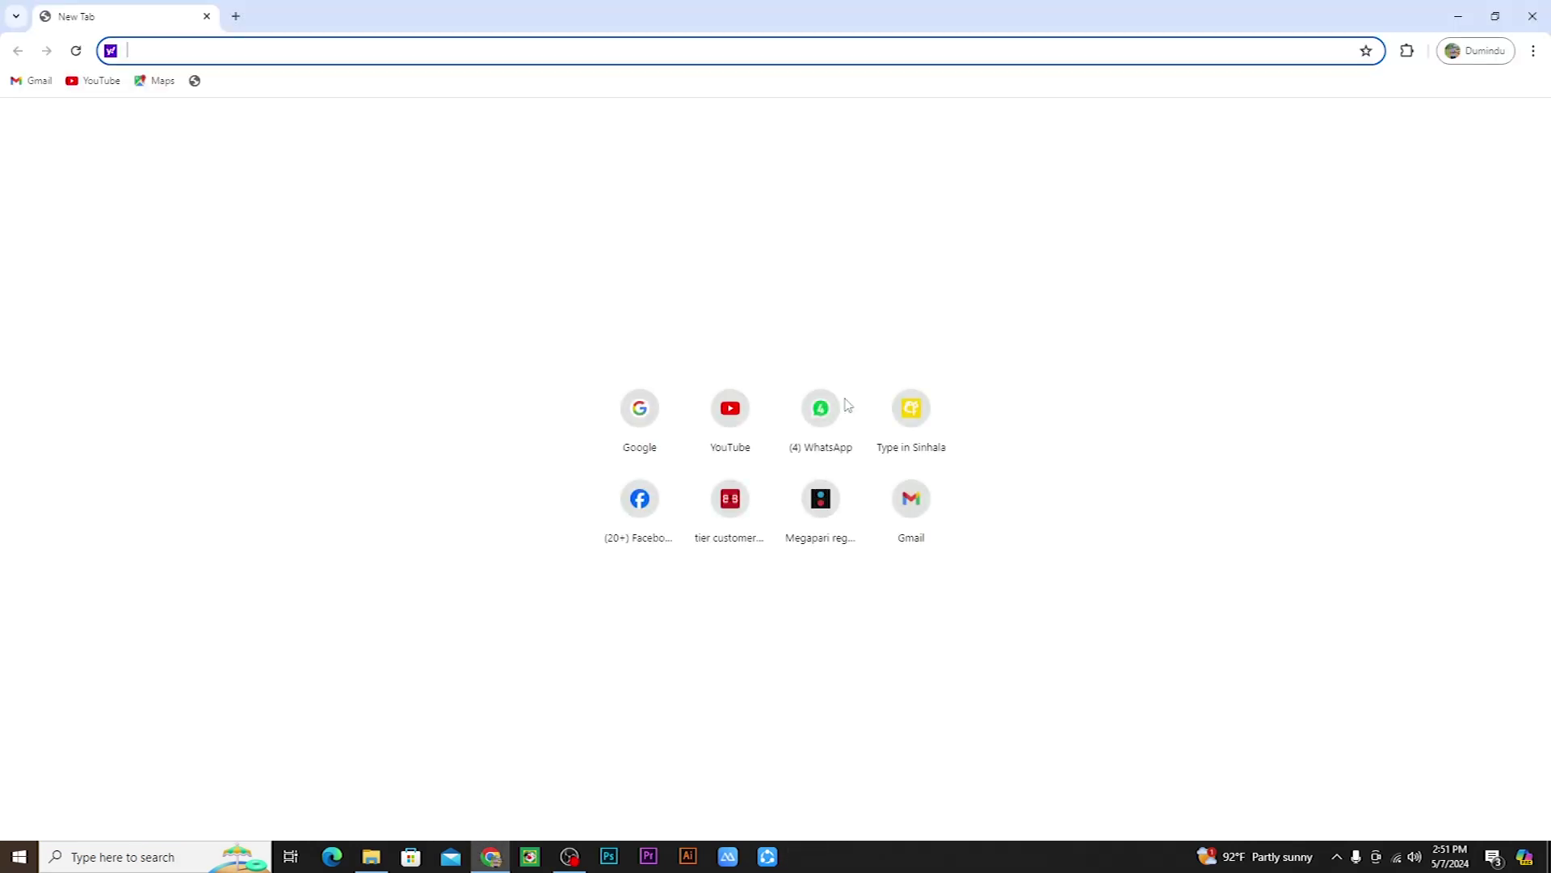
From the Google shortcut, search for 'sri lanka' via the suggestion and scroll the Sinhala results
{"action": "left_click", "coordinate": [639, 406]}
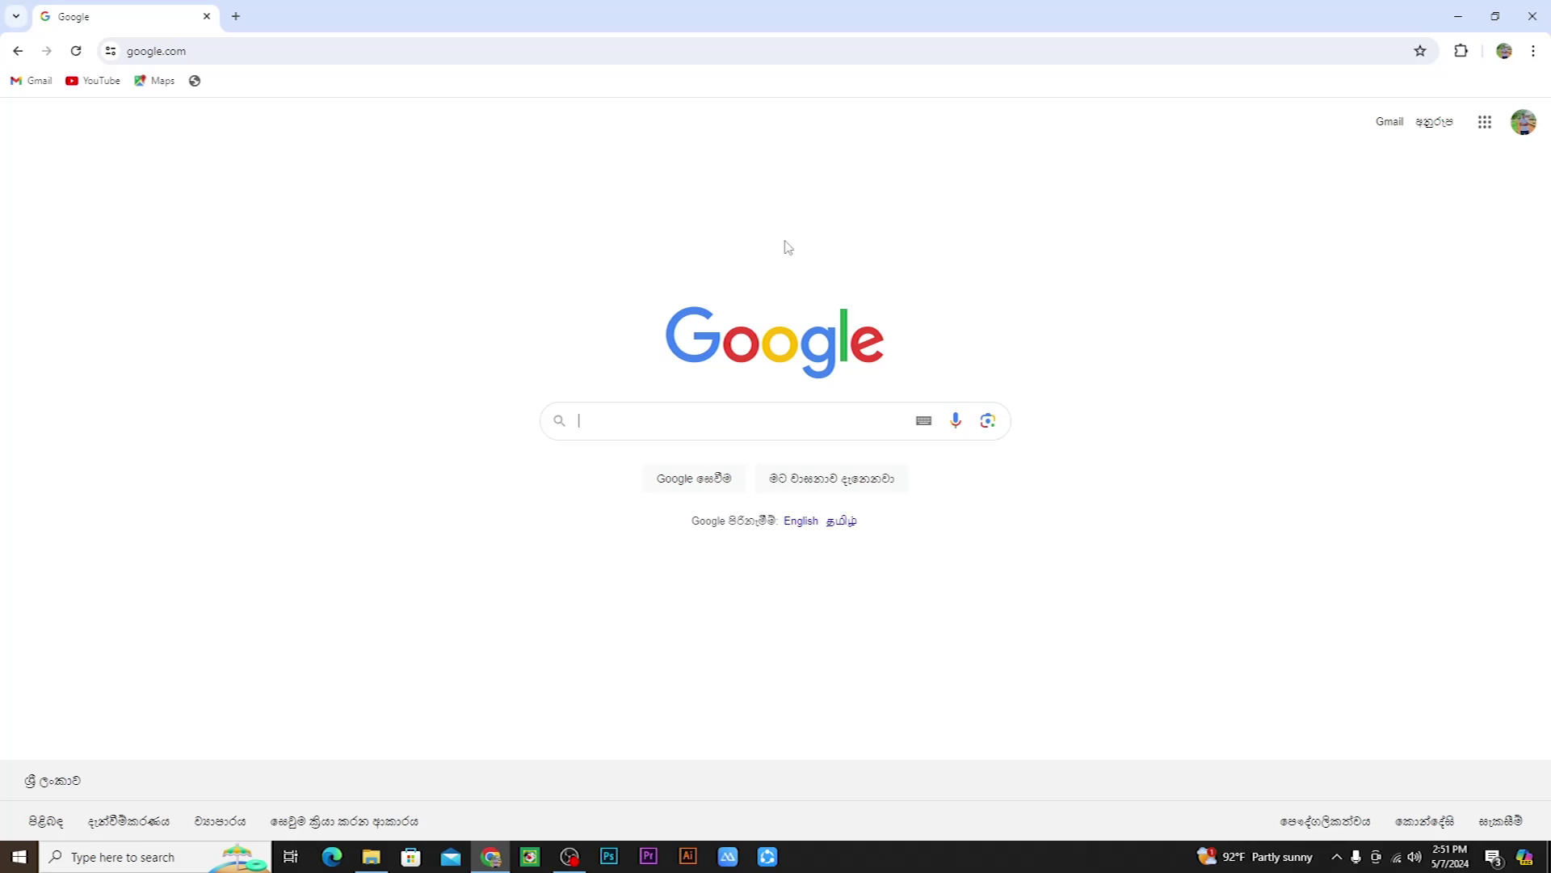
{"action": "type", "text": "Sri"}
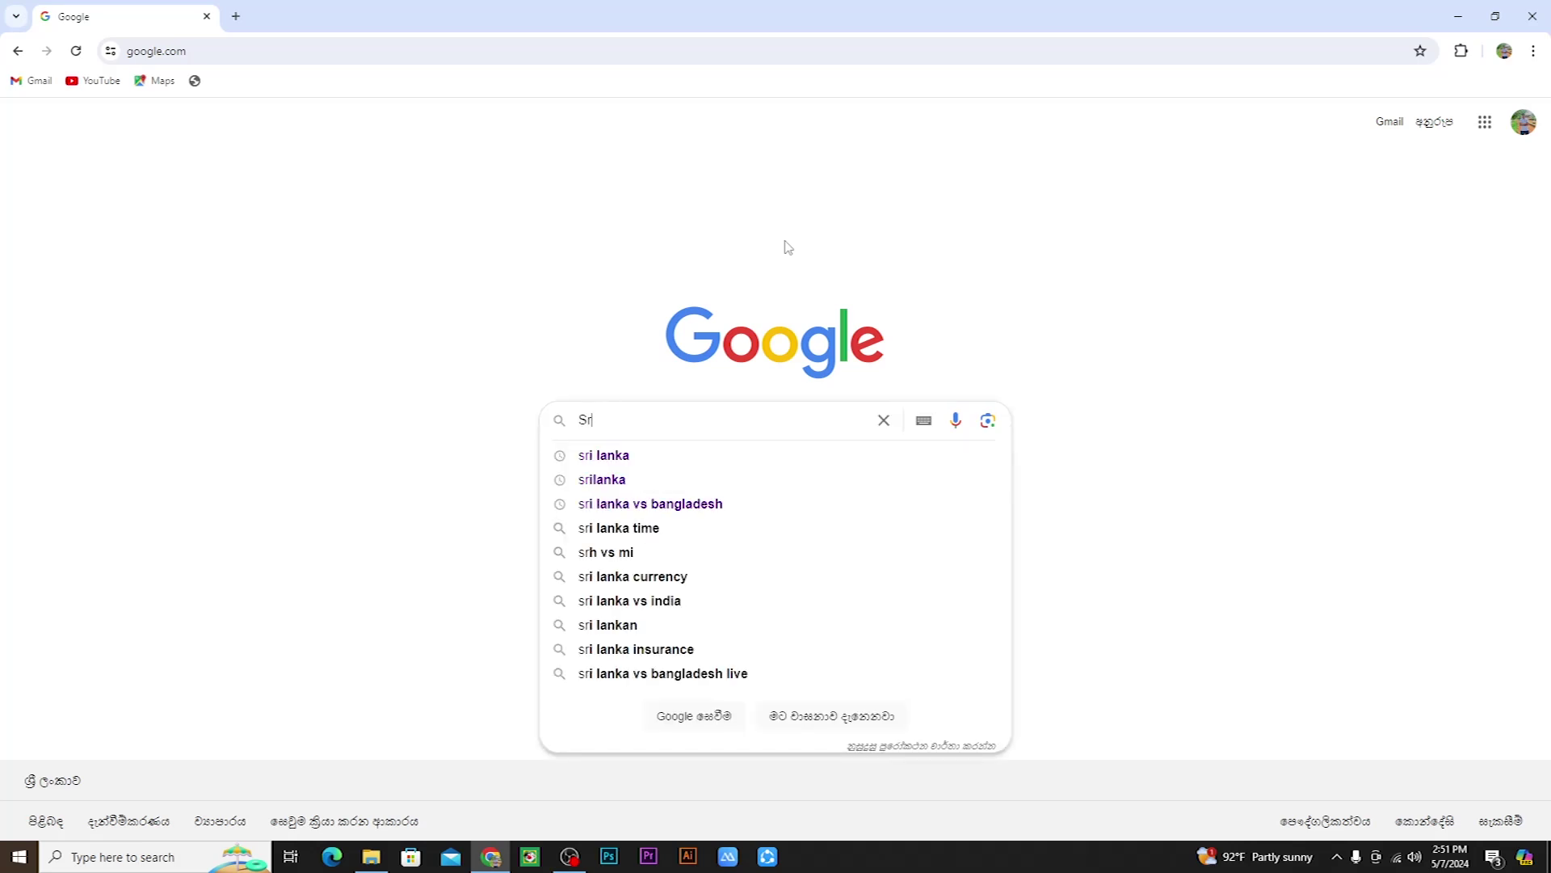
{"action": "left_click", "coordinate": [608, 457]}
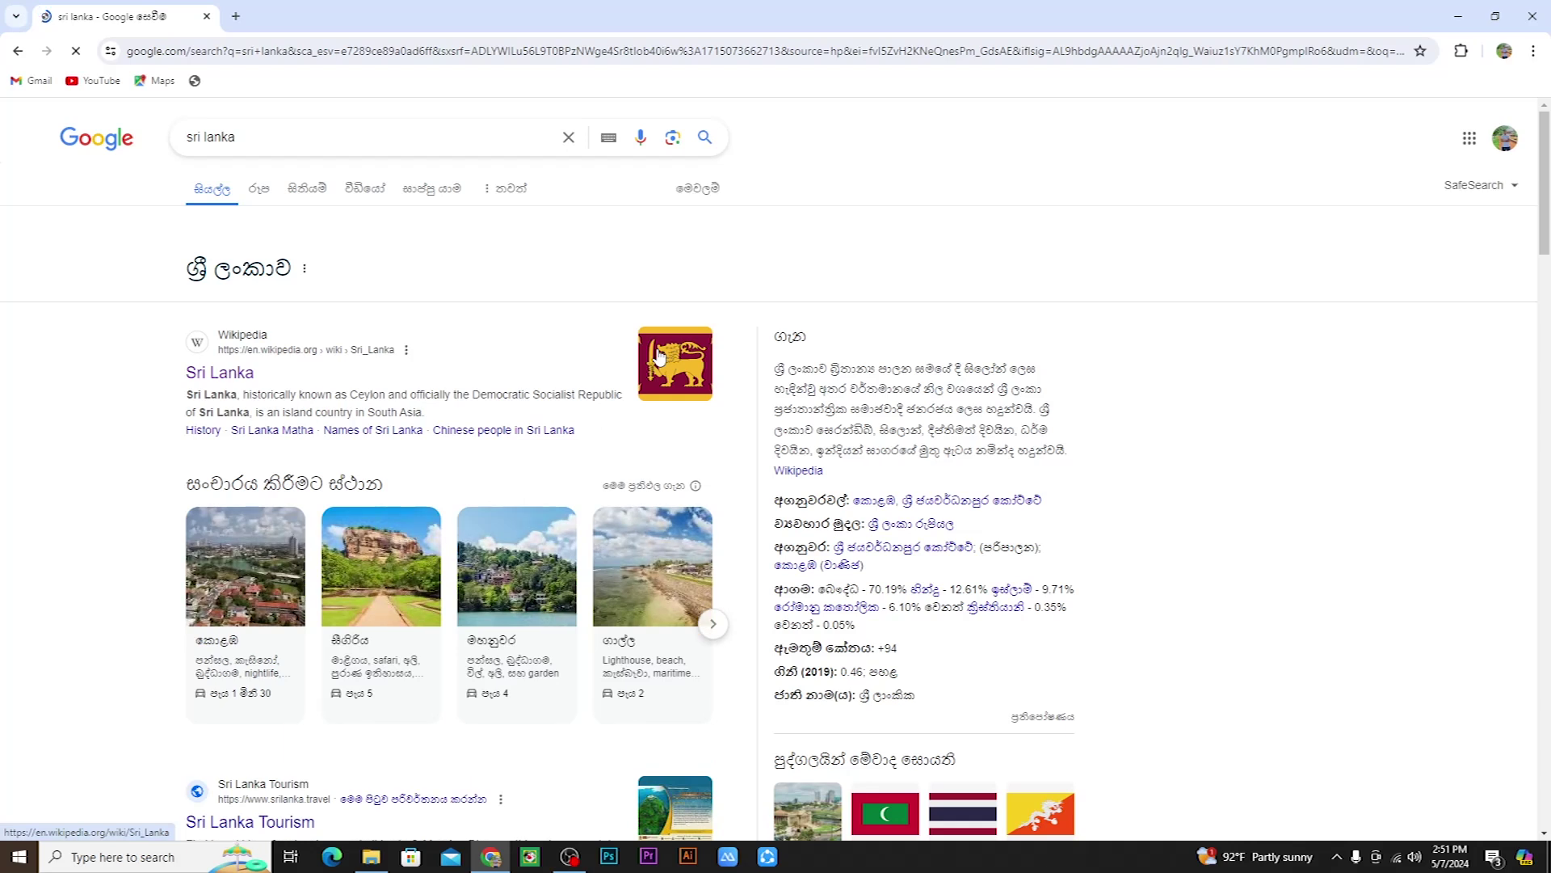
{"action": "scroll", "coordinate": [602, 426], "scroll_direction": "down", "scroll_amount": 4}
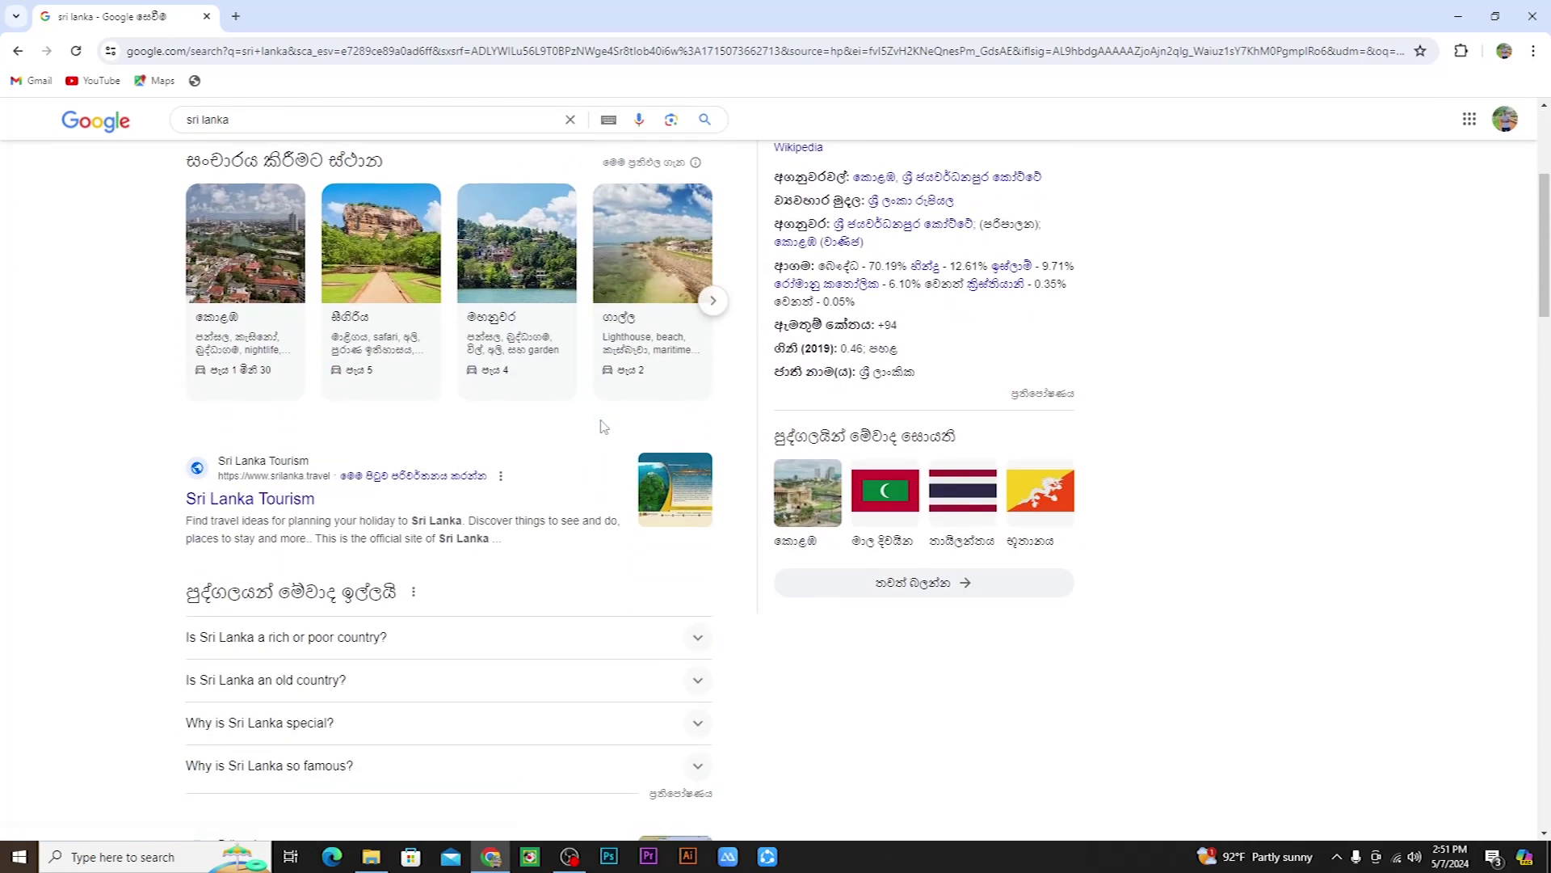
{"action": "scroll", "coordinate": [590, 443], "scroll_direction": "up", "scroll_amount": 4}
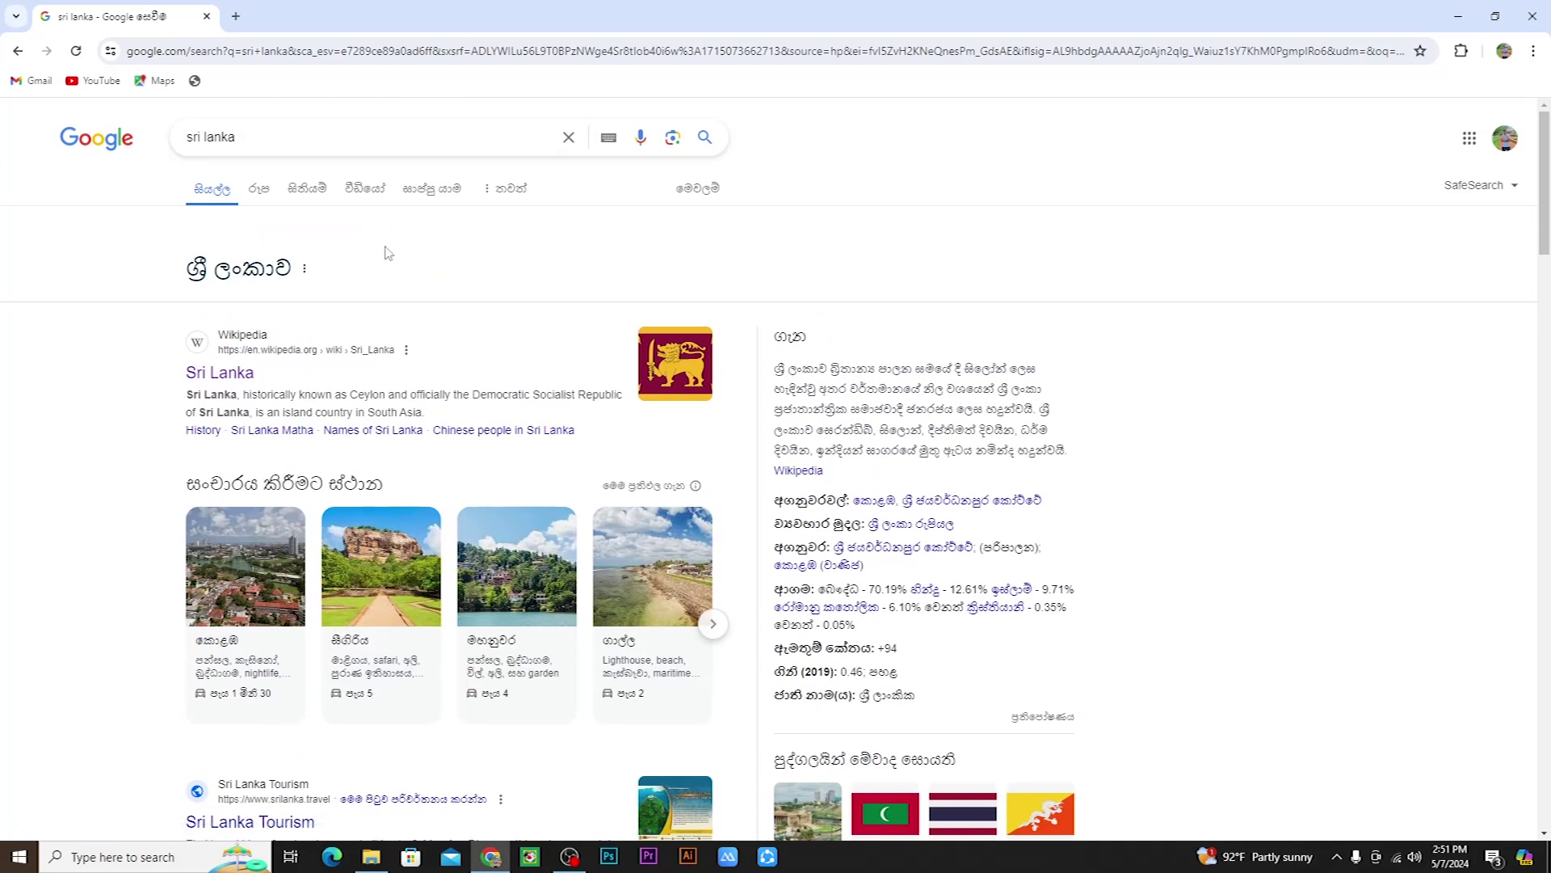
Open Chrome's Languages settings in a new tab, then go back to the sri lanka results tab
{"action": "left_click", "coordinate": [236, 16]}
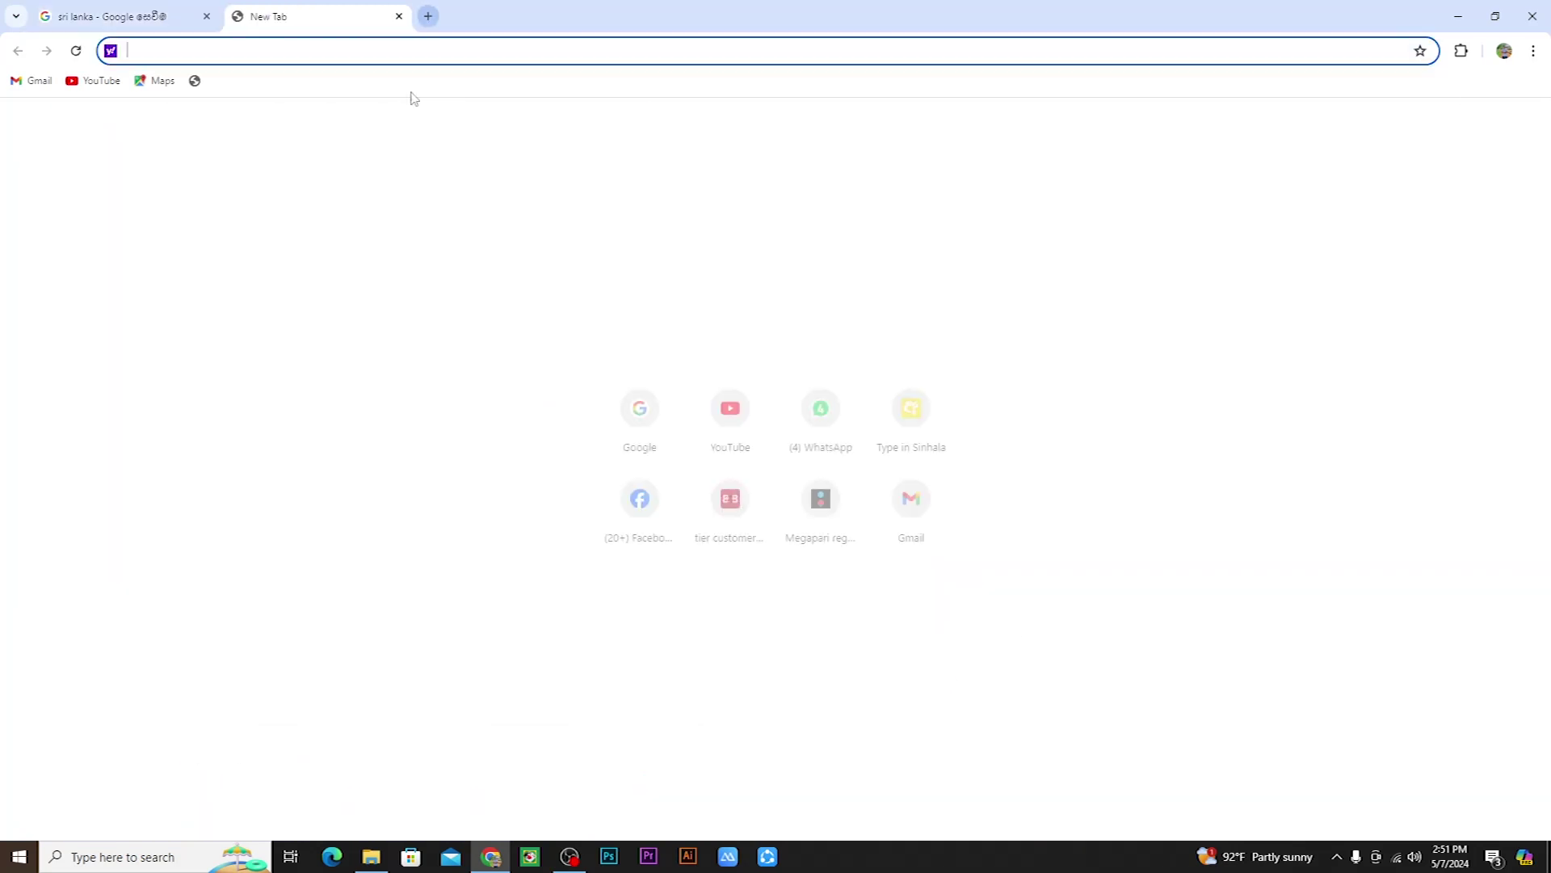
{"action": "left_click", "coordinate": [1534, 51]}
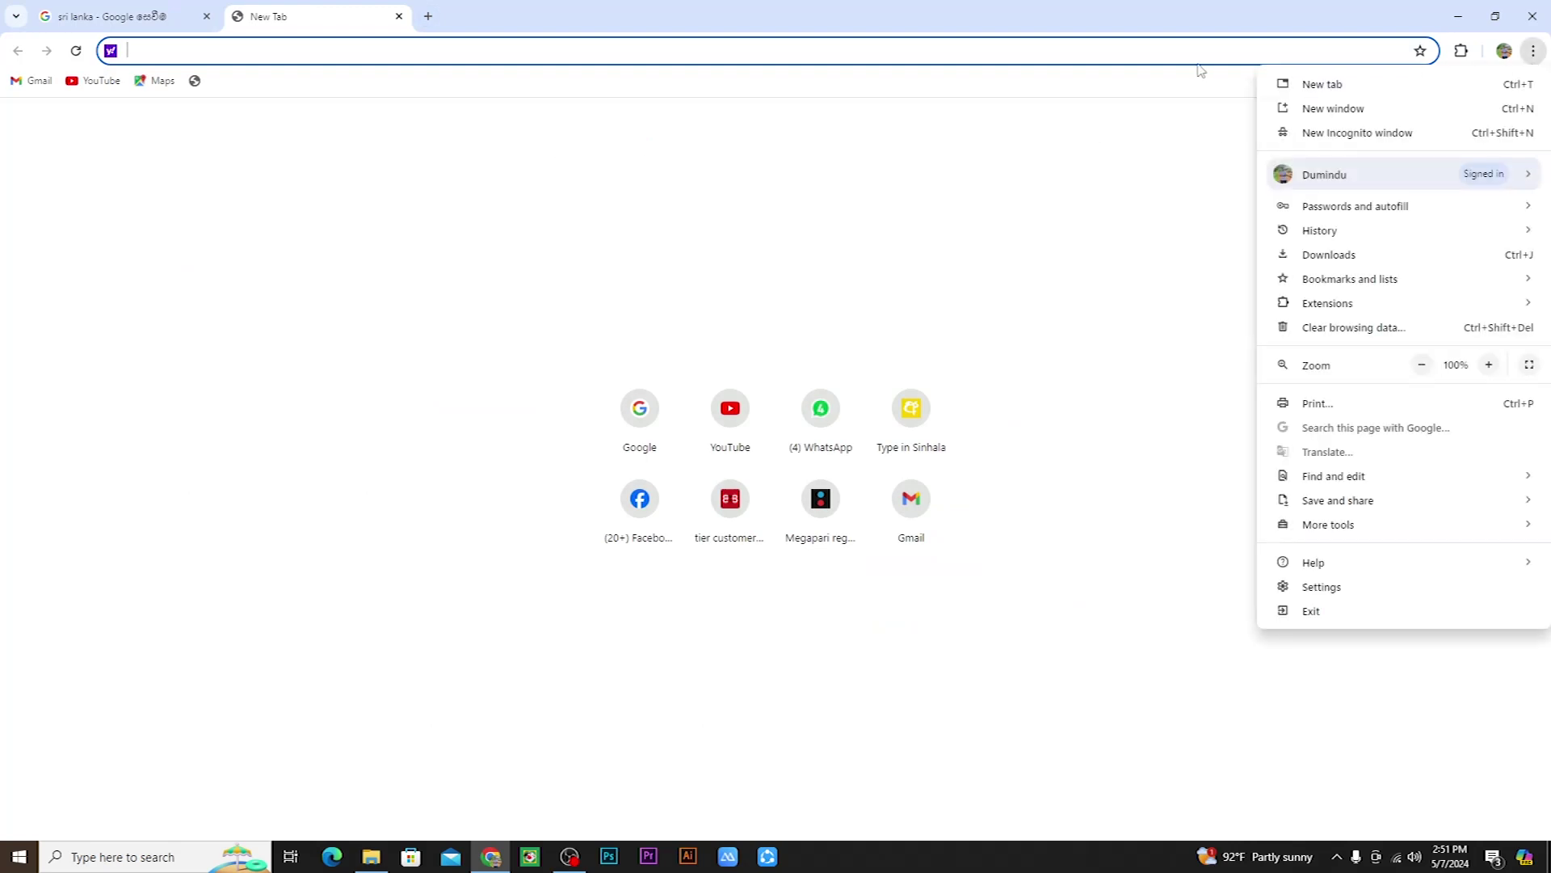
{"action": "left_click", "coordinate": [1361, 586]}
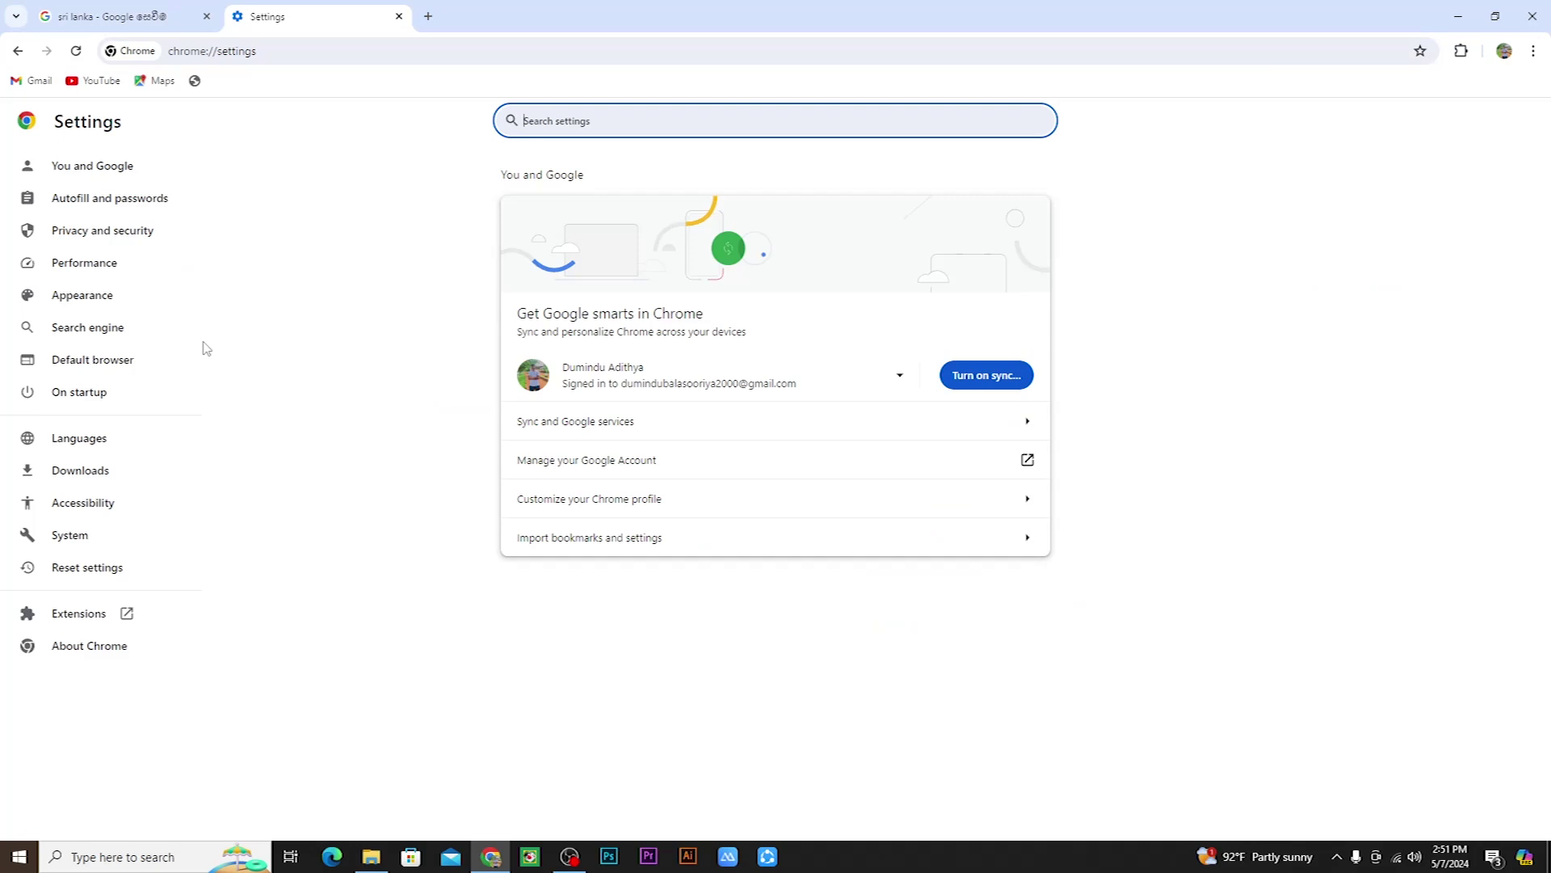
{"action": "left_click", "coordinate": [106, 437]}
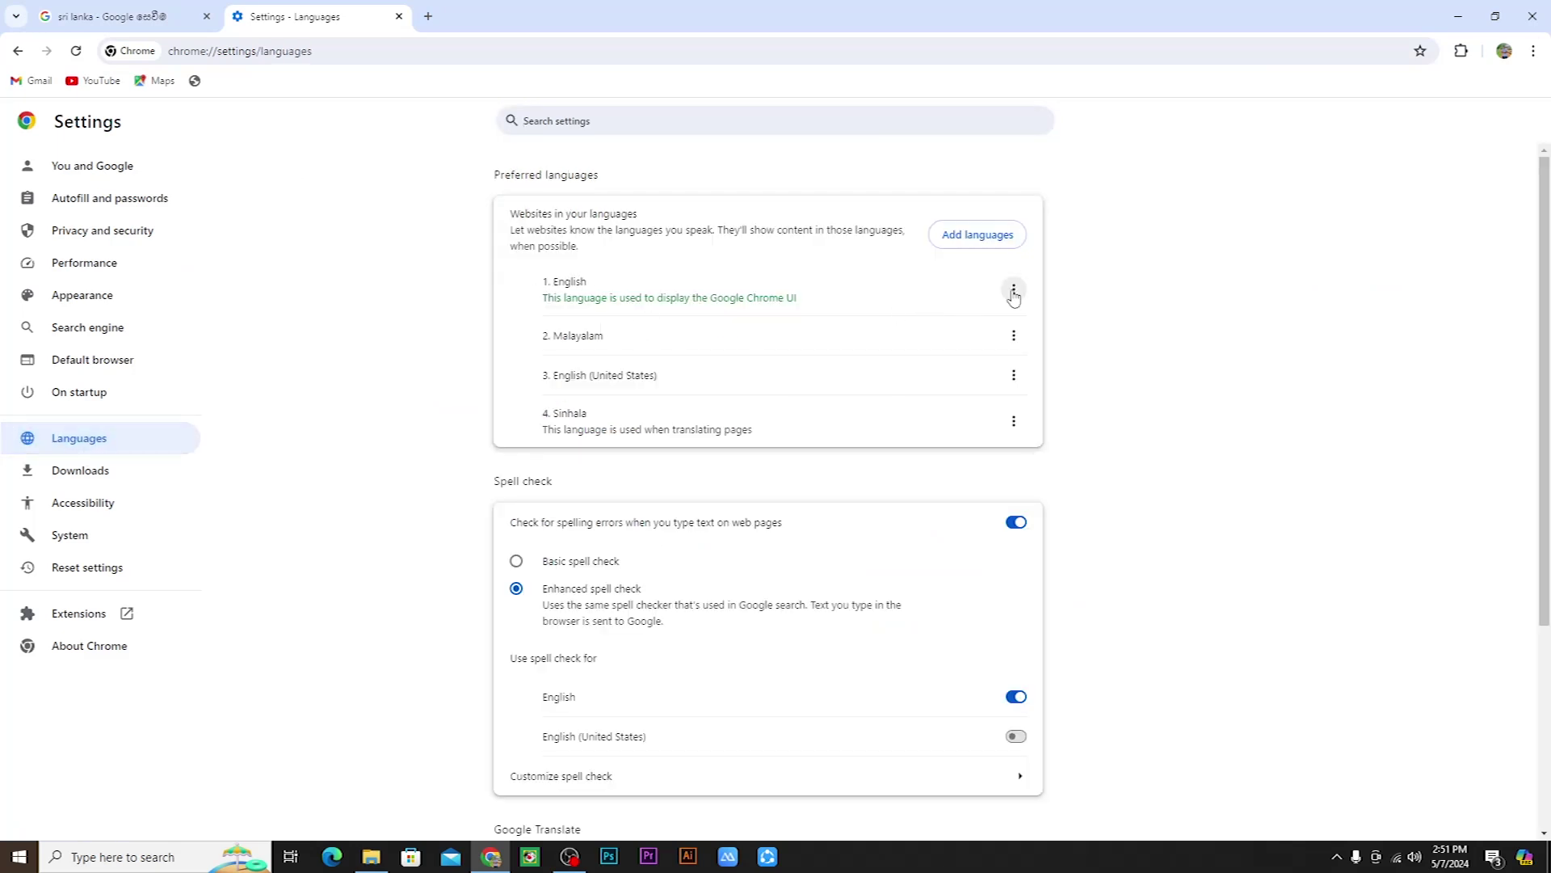
{"action": "left_click", "coordinate": [113, 16]}
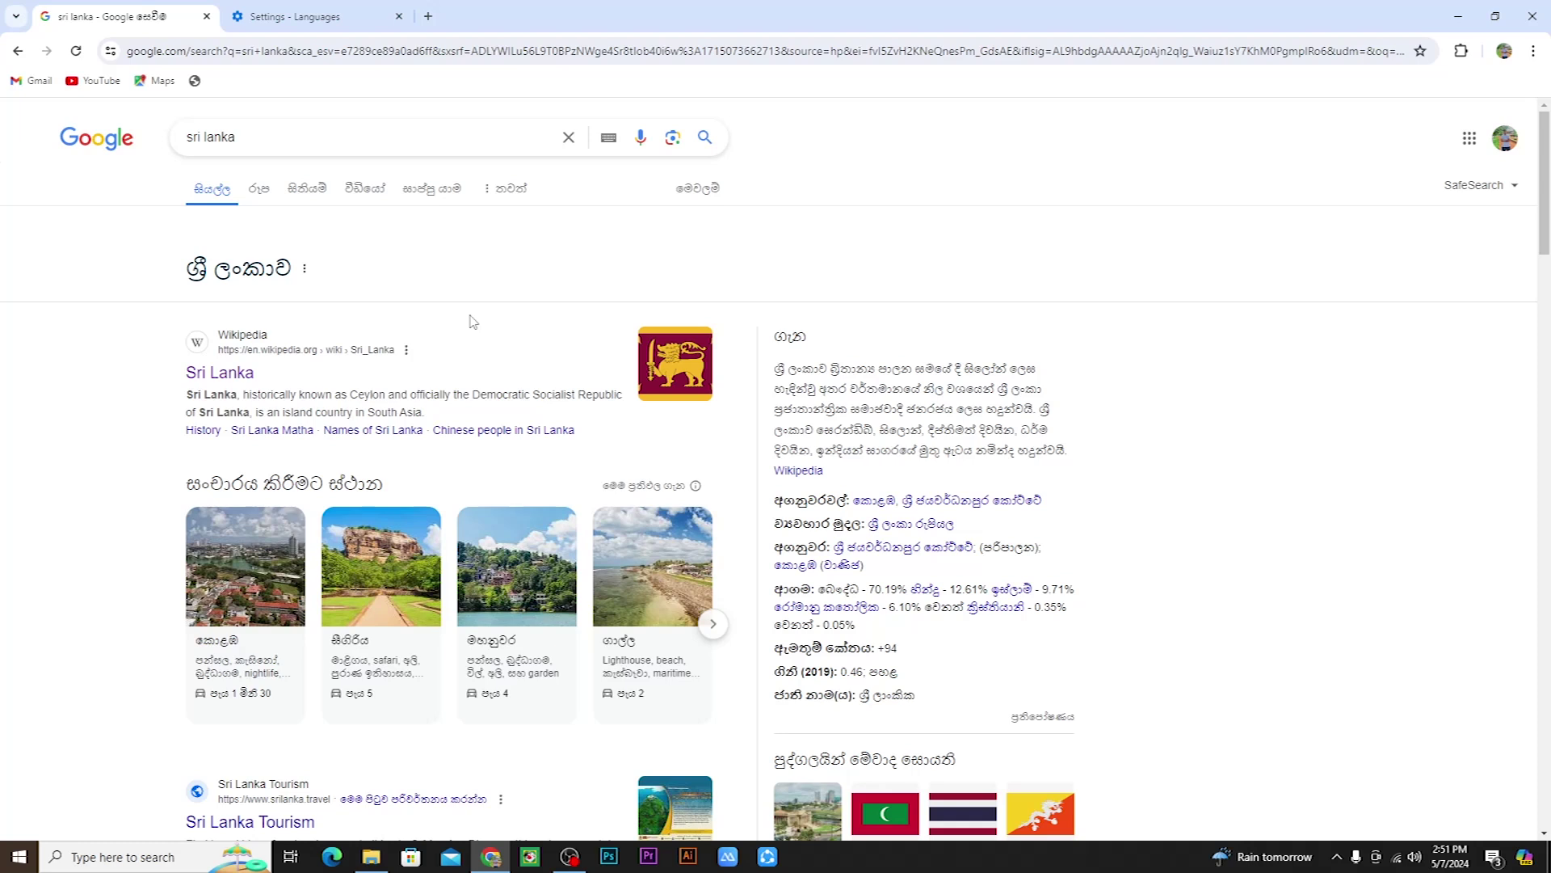
Switch between the results and Languages settings tabs, then close the settings tab
{"action": "scroll", "coordinate": [502, 381], "scroll_direction": "down", "scroll_amount": 3}
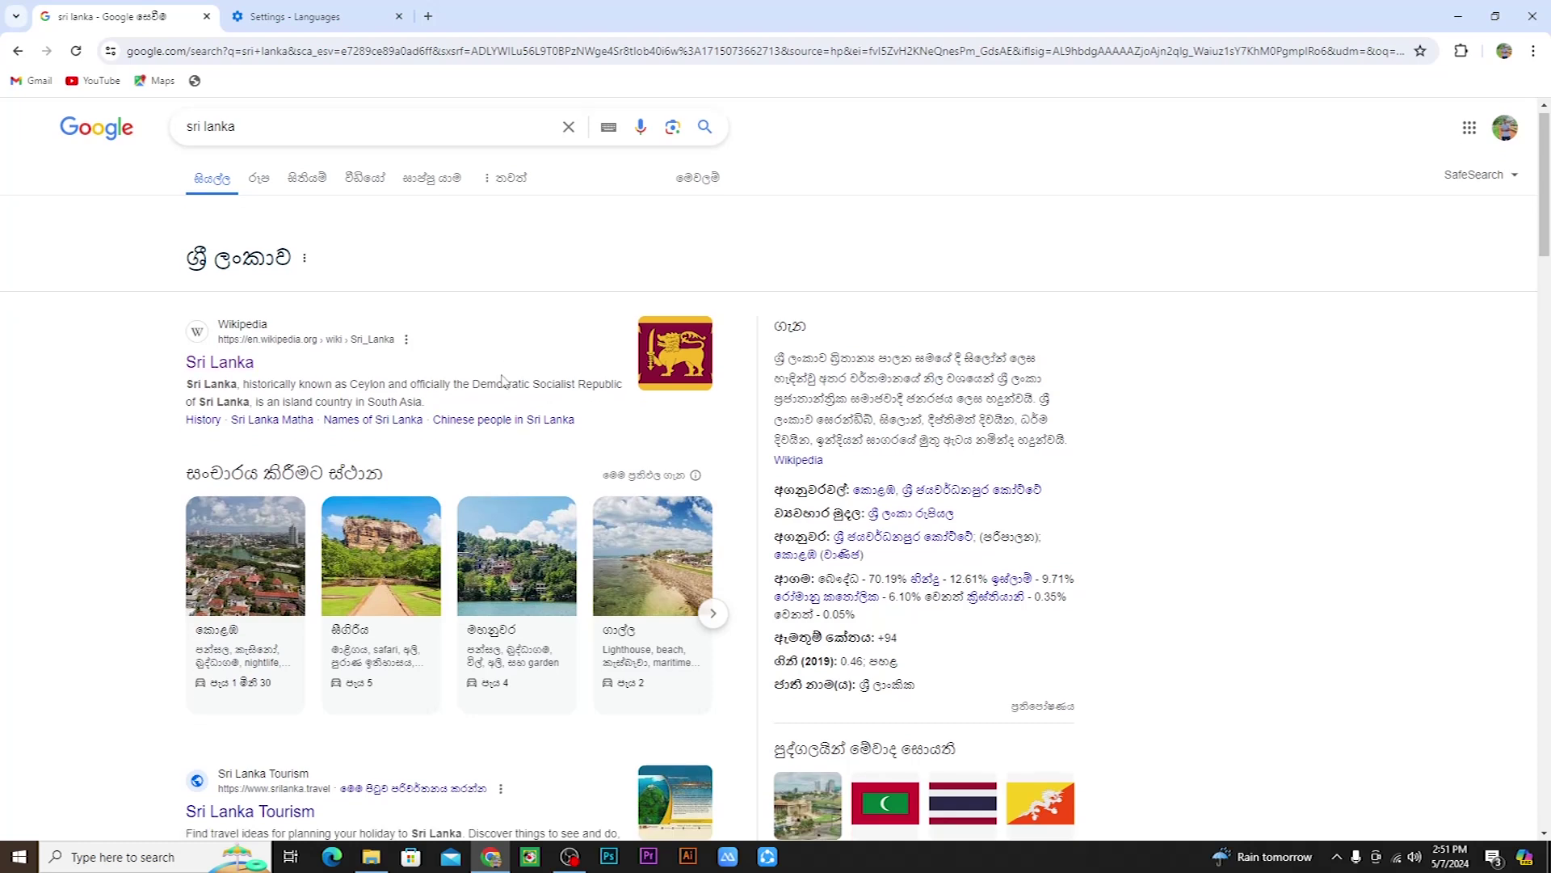
{"action": "scroll", "coordinate": [503, 381], "scroll_direction": "up", "scroll_amount": 3}
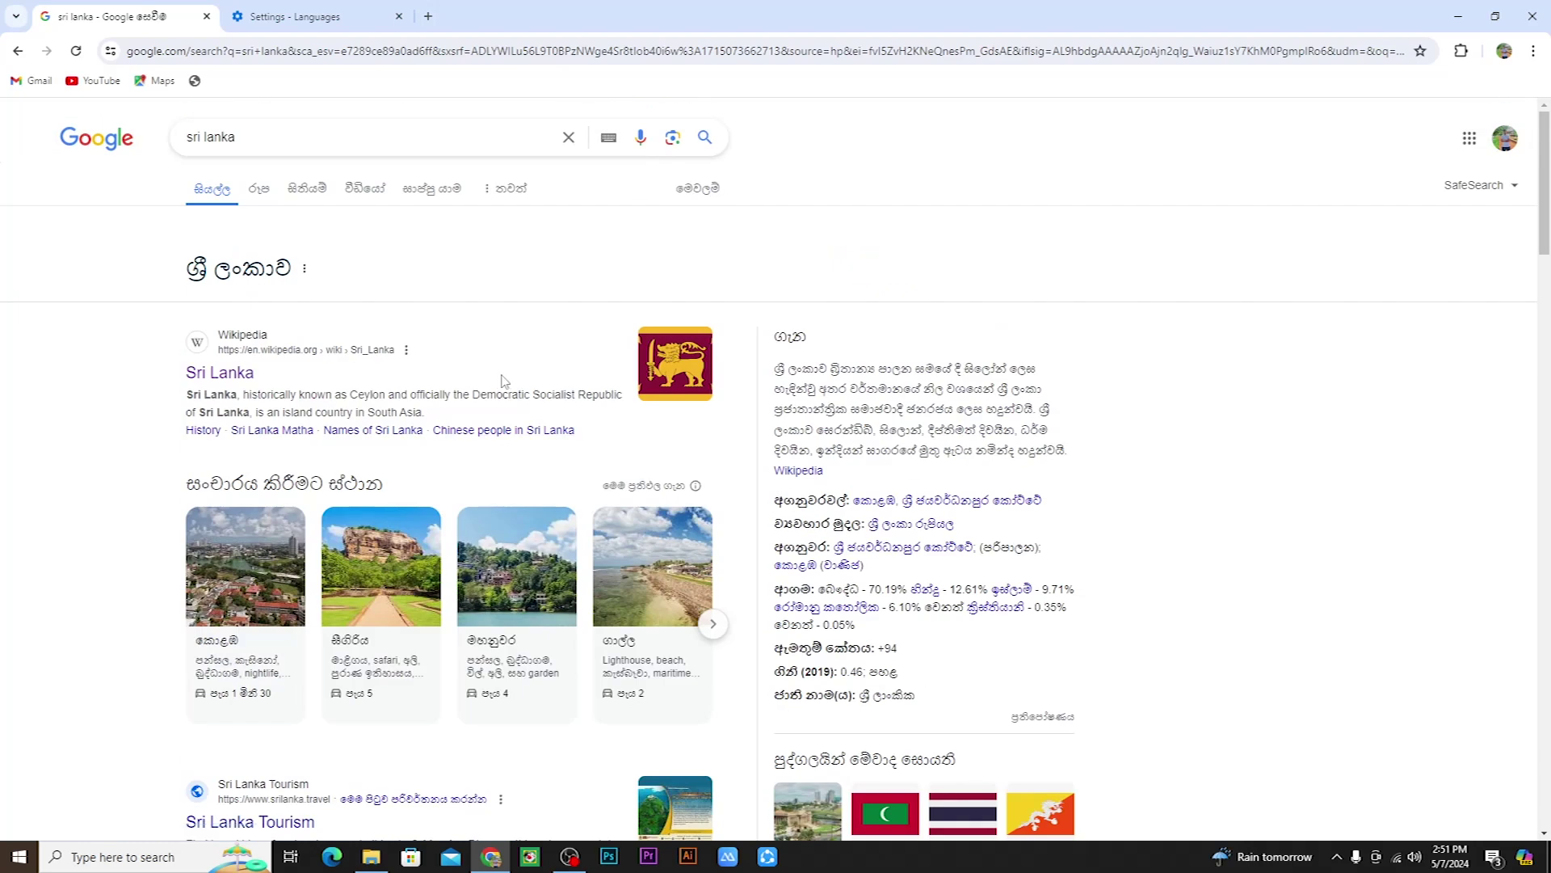
{"action": "left_click", "coordinate": [297, 22]}
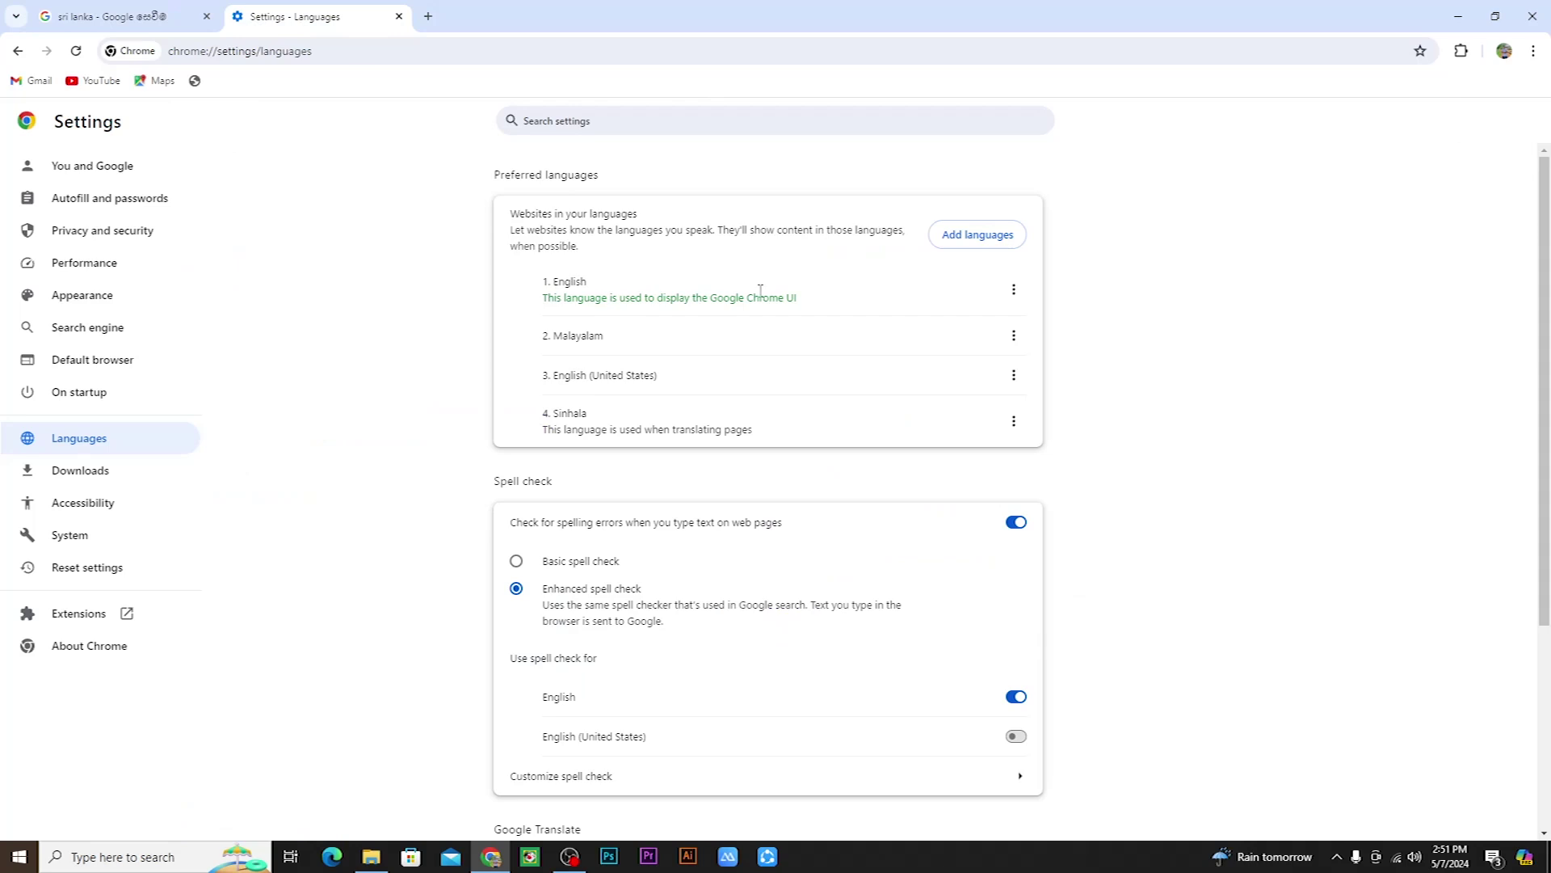
{"action": "left_click", "coordinate": [121, 17]}
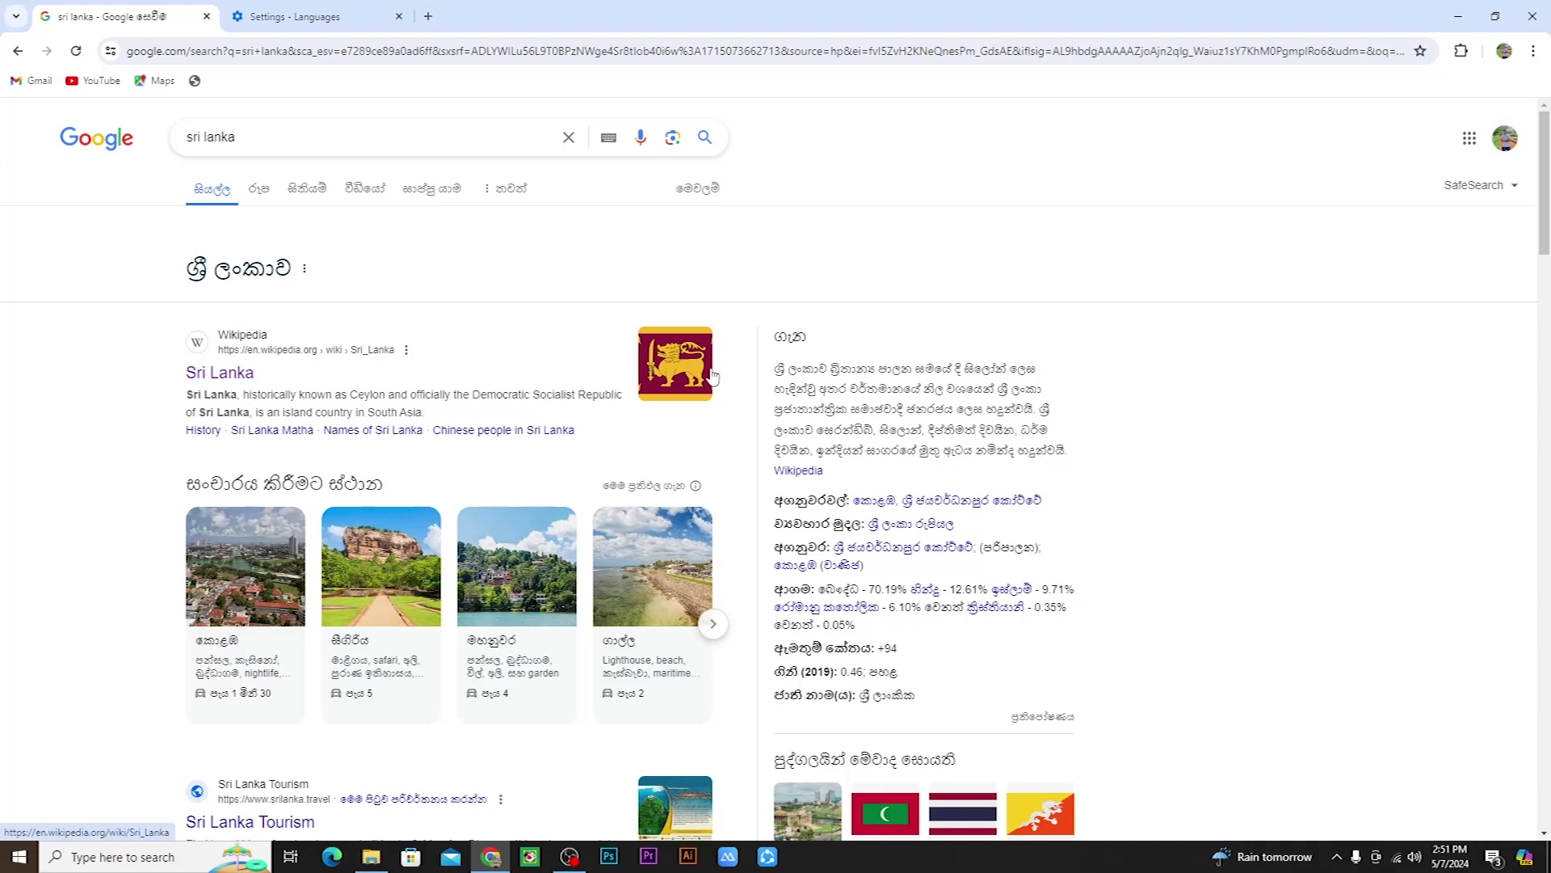
{"action": "left_click", "coordinate": [406, 21]}
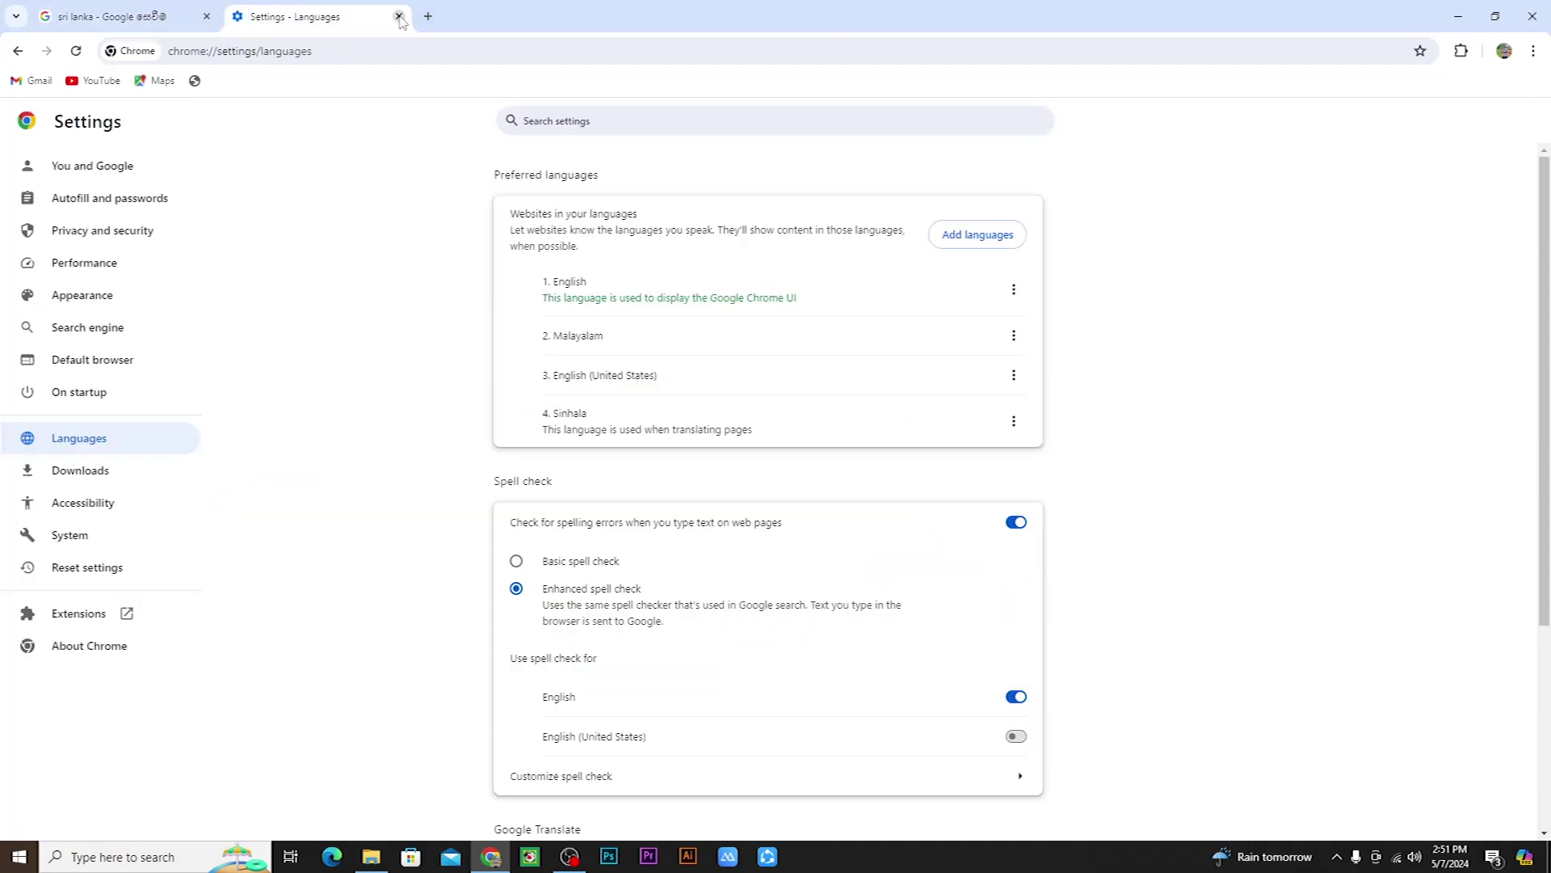
{"action": "left_click", "coordinate": [426, 18]}
{"action": "left_click", "coordinate": [398, 17]}
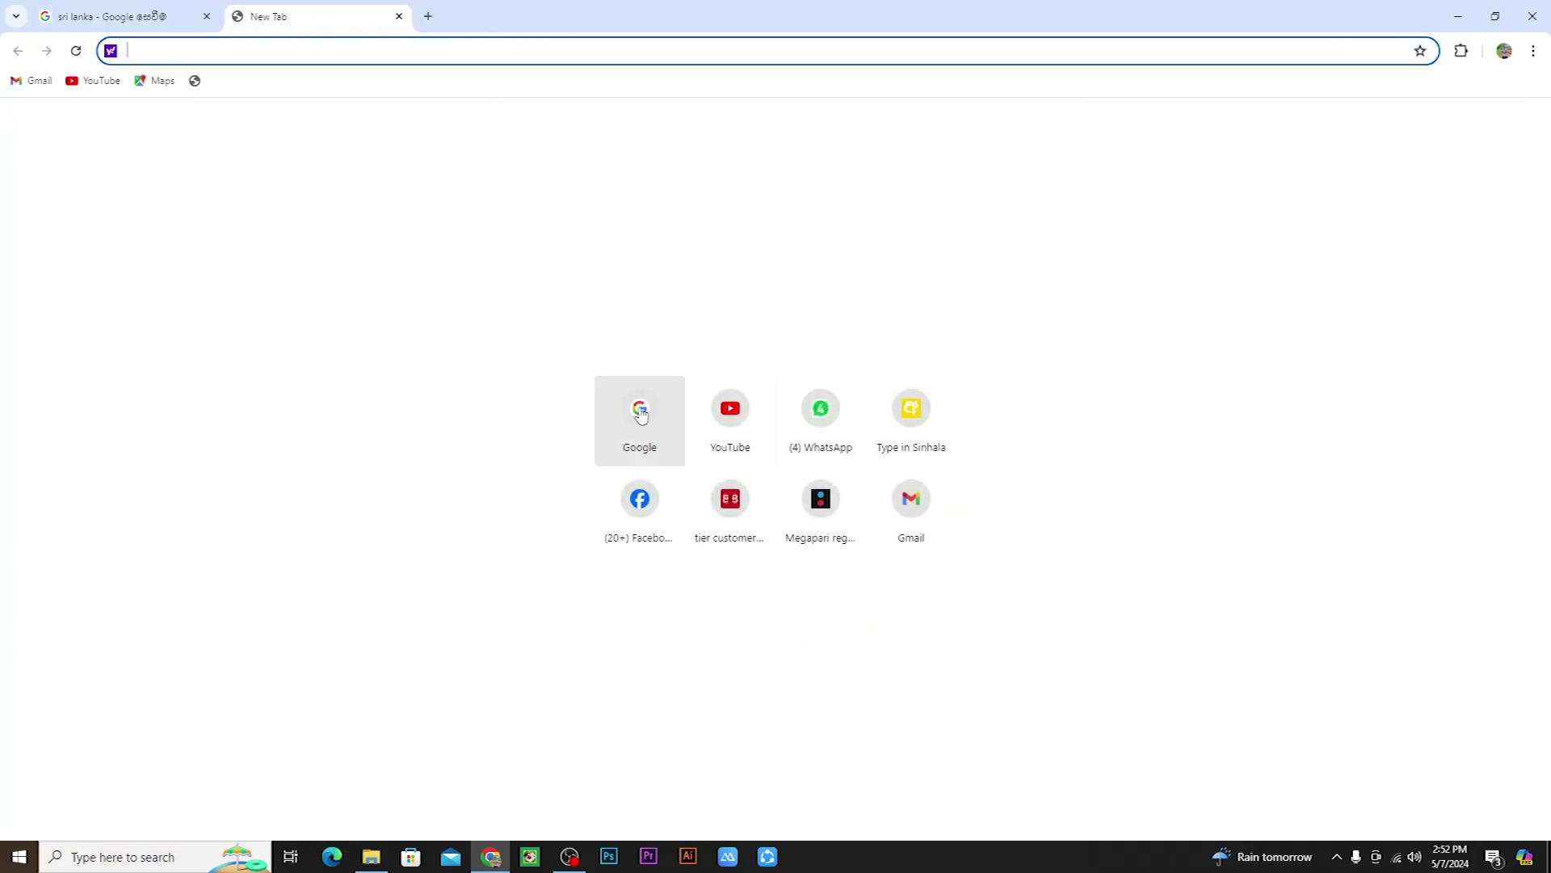
Reopen Chrome Settings at the Languages section
{"action": "left_click", "coordinate": [1533, 54]}
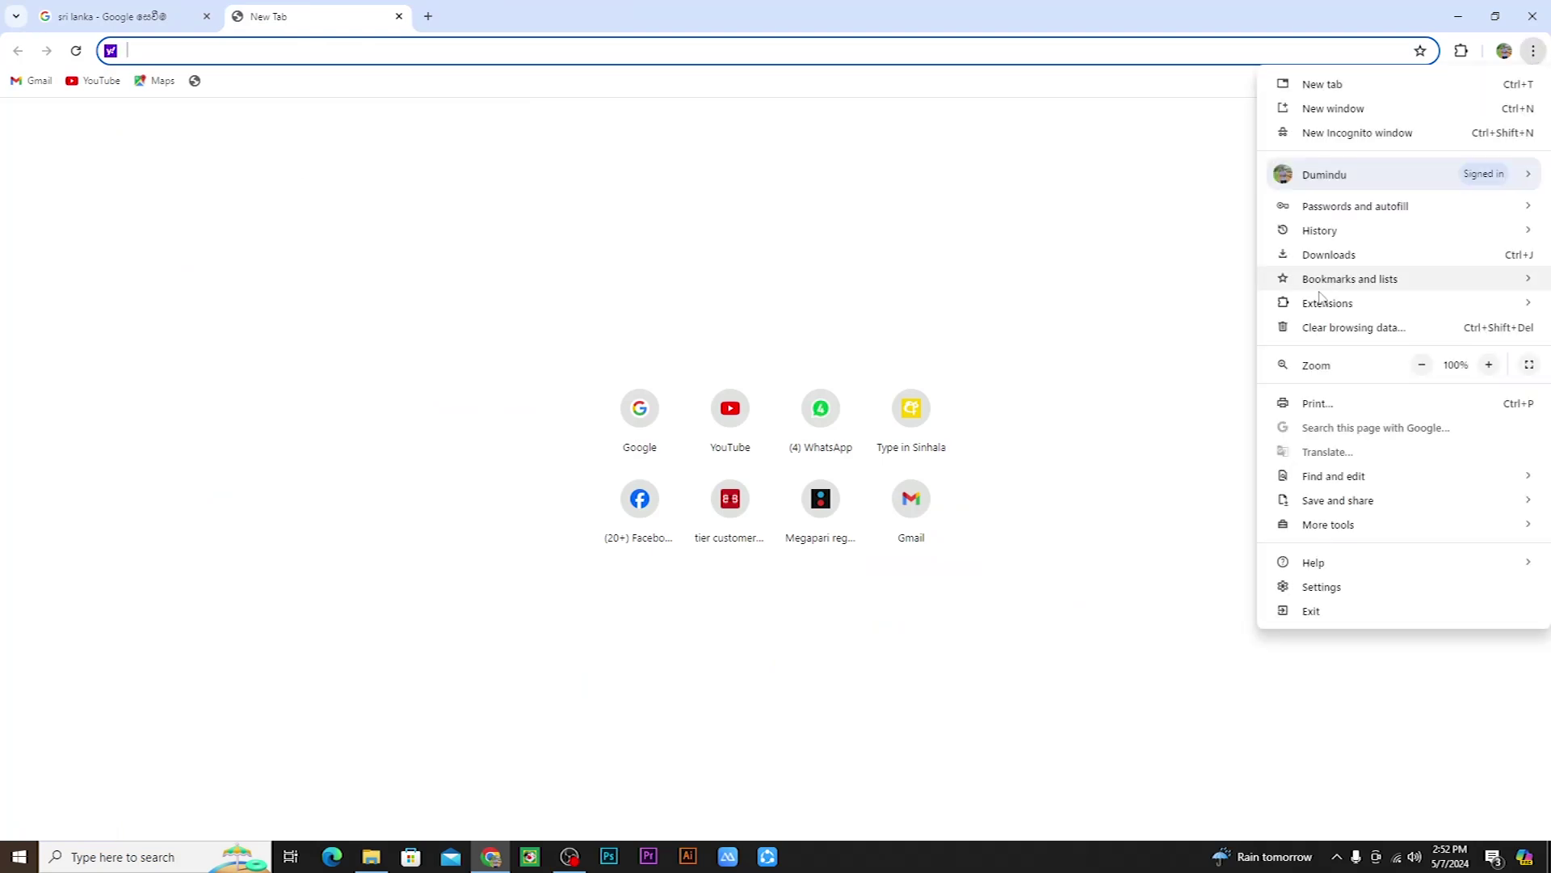
{"action": "left_click", "coordinate": [1383, 587]}
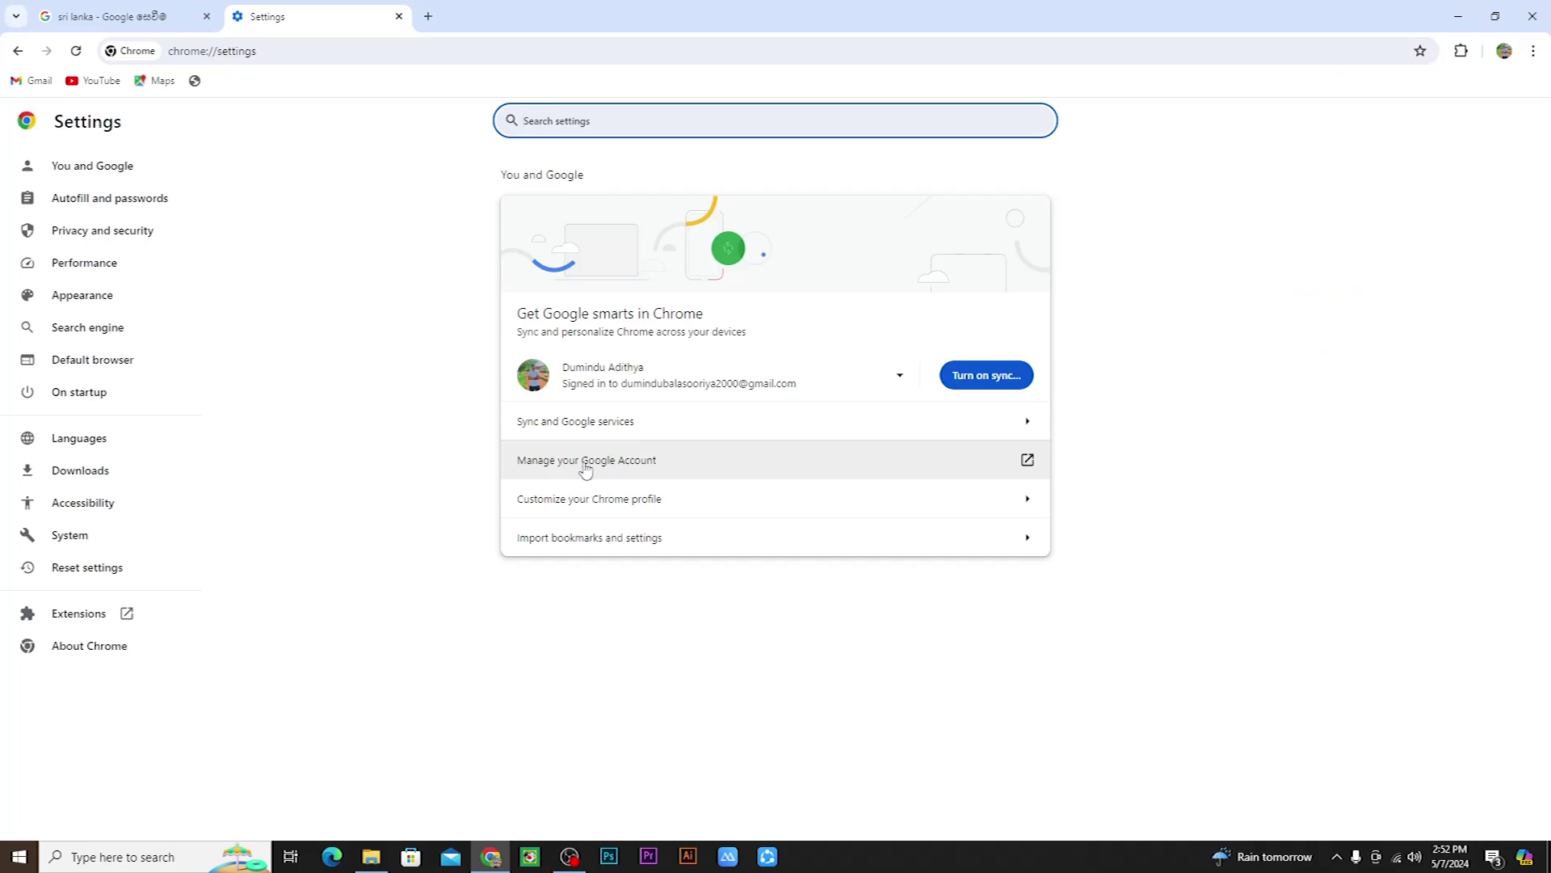
{"action": "left_click", "coordinate": [100, 447]}
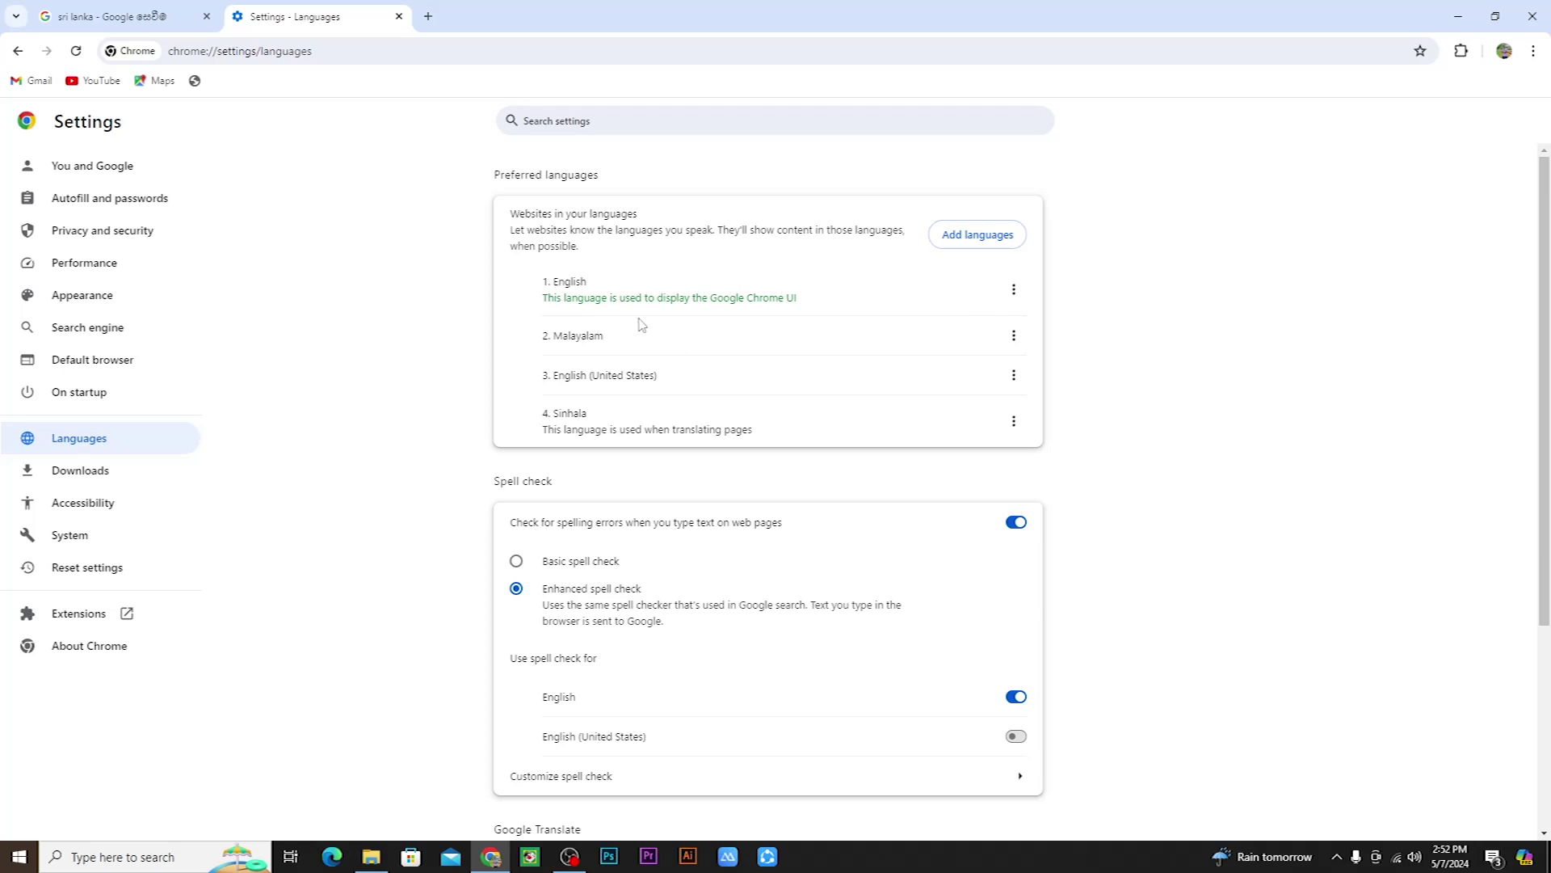
Browse the list of languages to add, then close it without adding any
{"action": "left_click", "coordinate": [976, 236]}
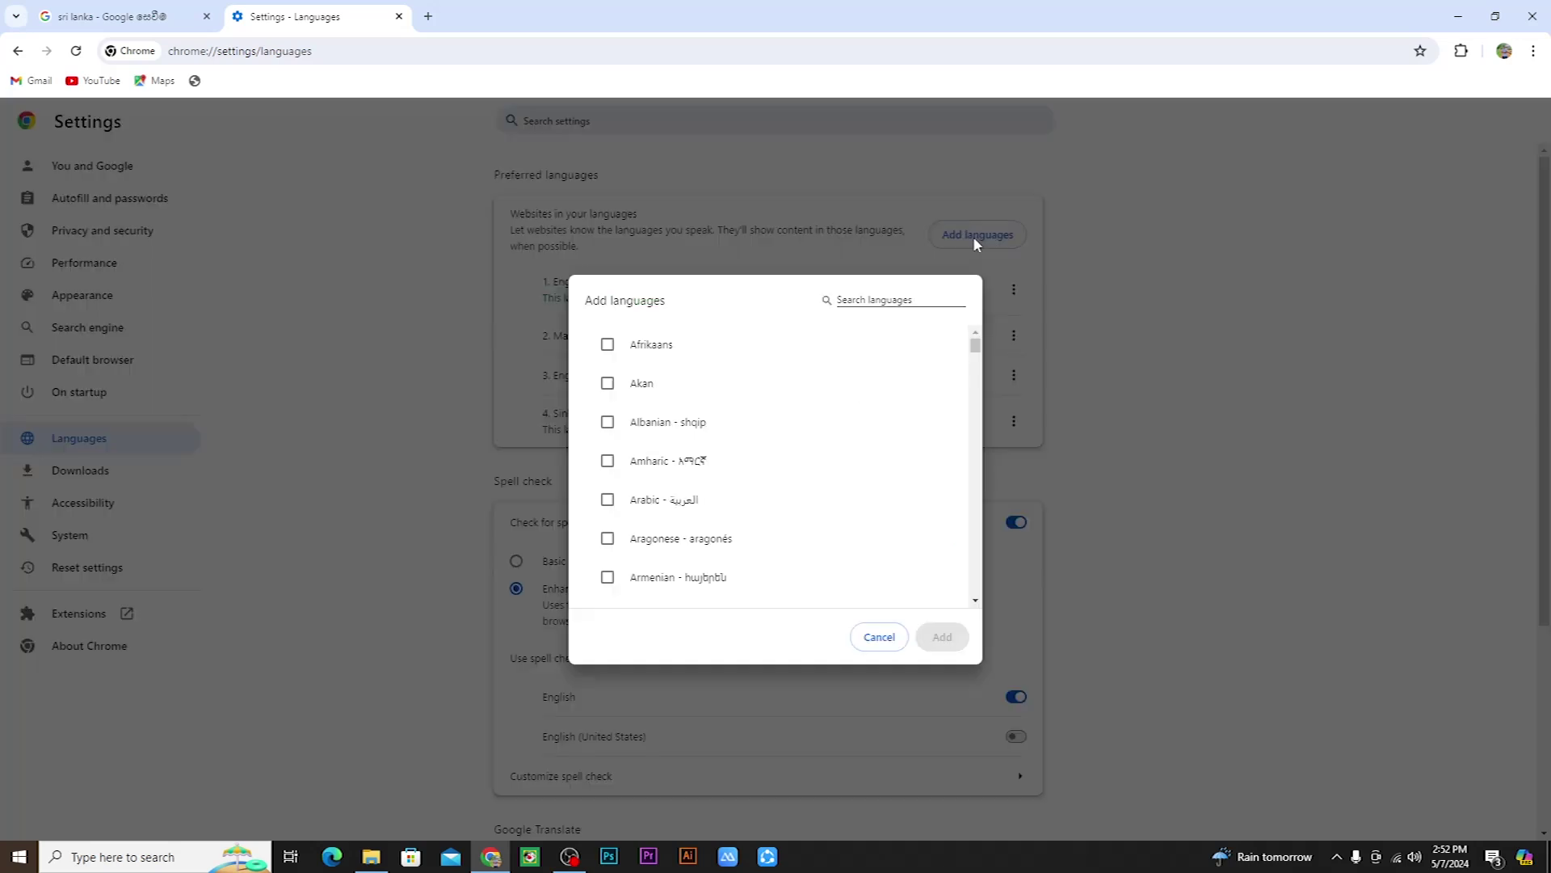
{"action": "scroll", "coordinate": [663, 420], "scroll_direction": "down", "scroll_amount": 8}
{"action": "scroll", "coordinate": [677, 449], "scroll_direction": "down", "scroll_amount": 5}
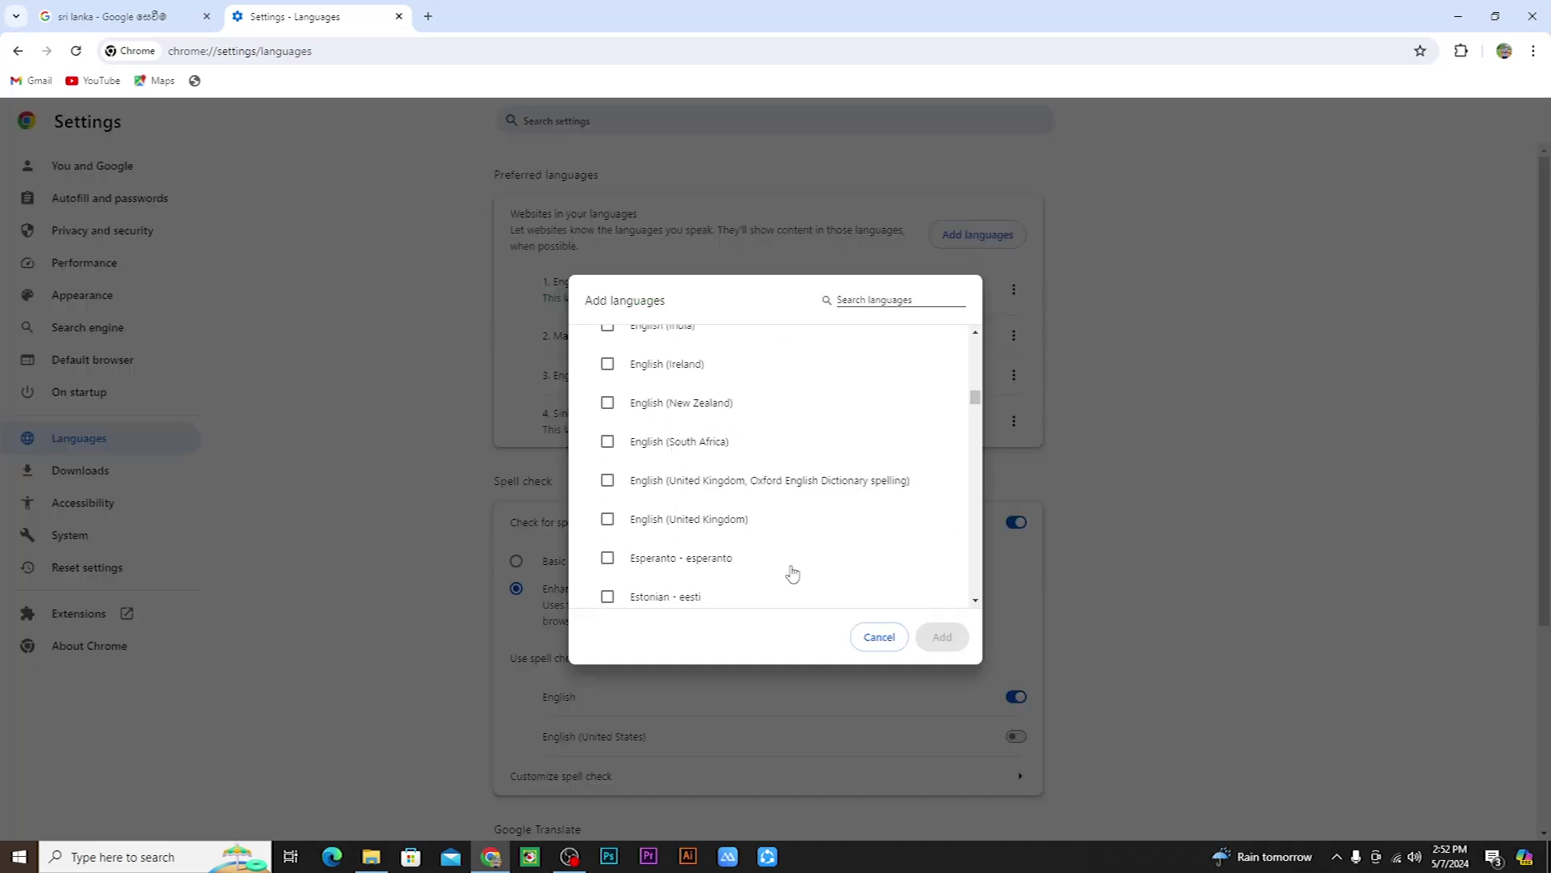
{"action": "left_click", "coordinate": [879, 636]}
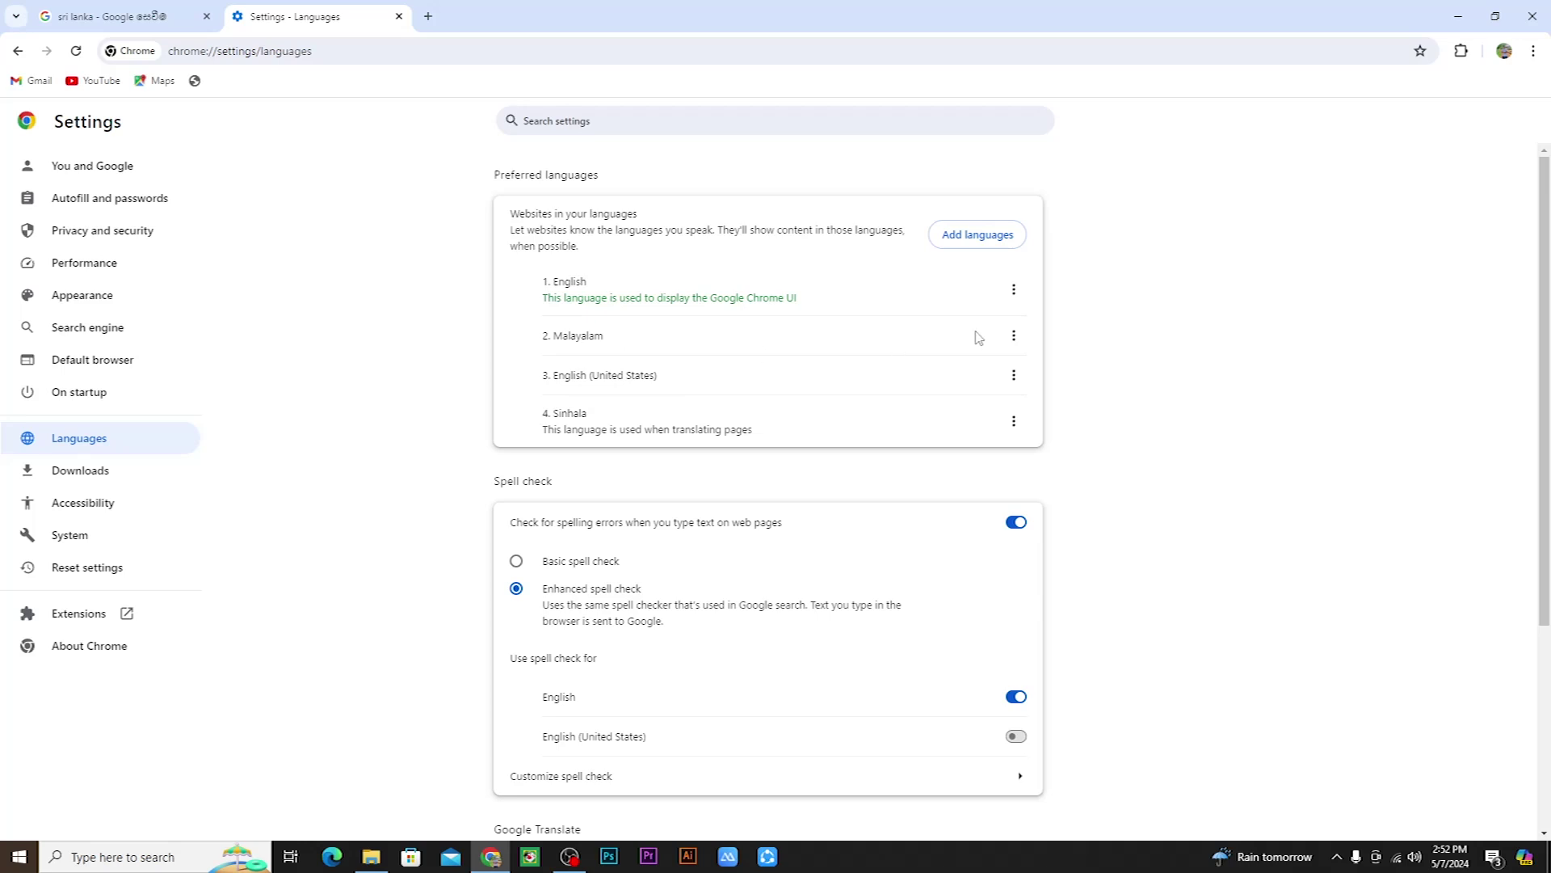
Set Chrome's display language to Malayalam, then to English, and return to the sri lanka results
{"action": "left_click", "coordinate": [1014, 336]}
{"action": "left_click", "coordinate": [798, 344]}
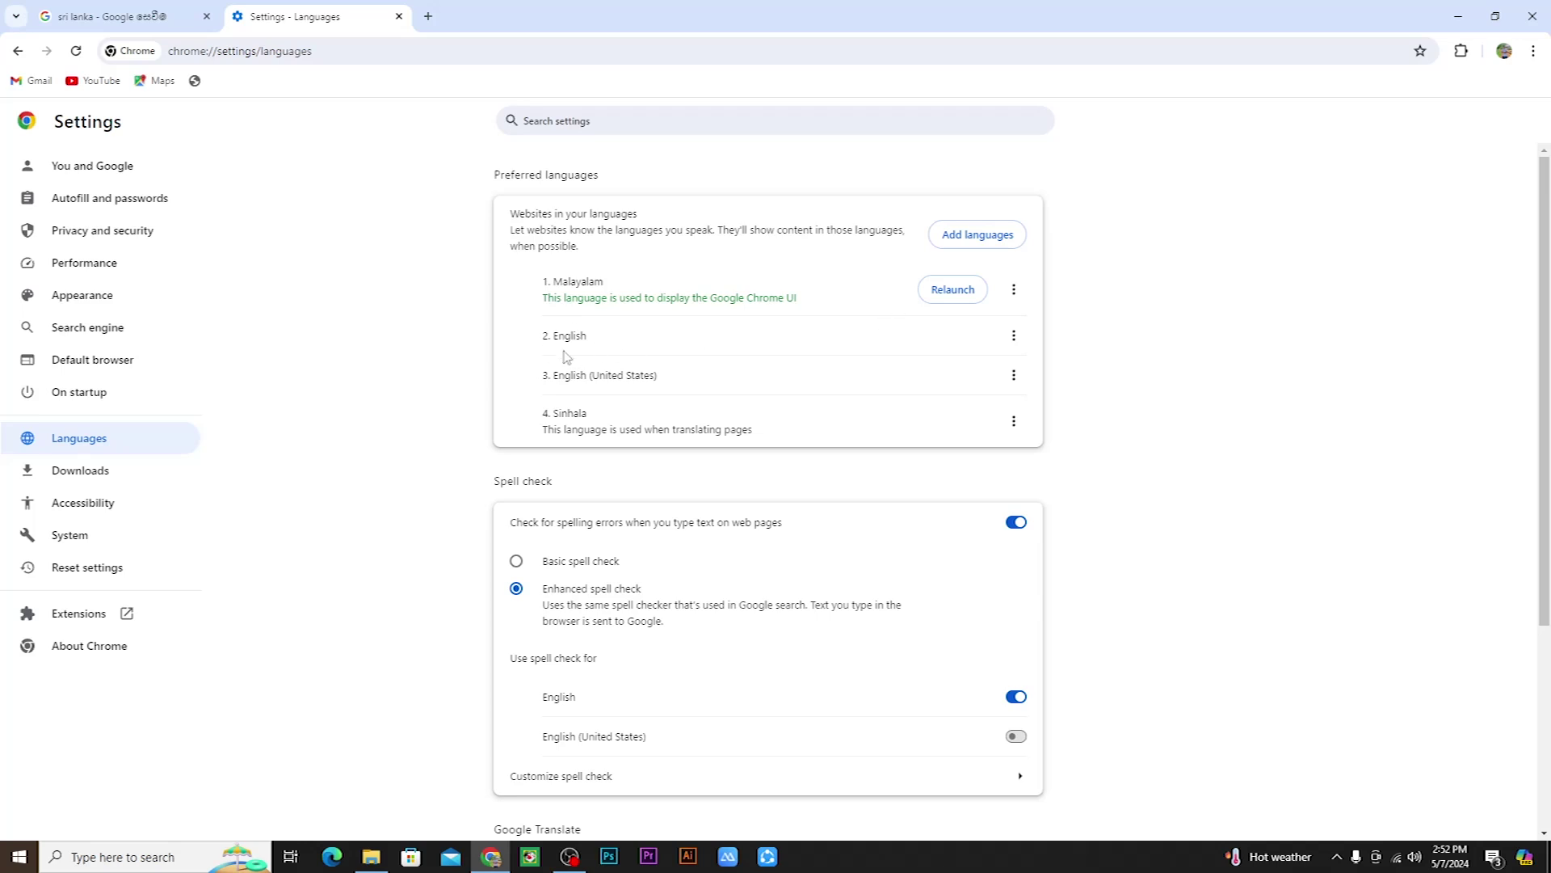
{"action": "left_click", "coordinate": [1014, 335]}
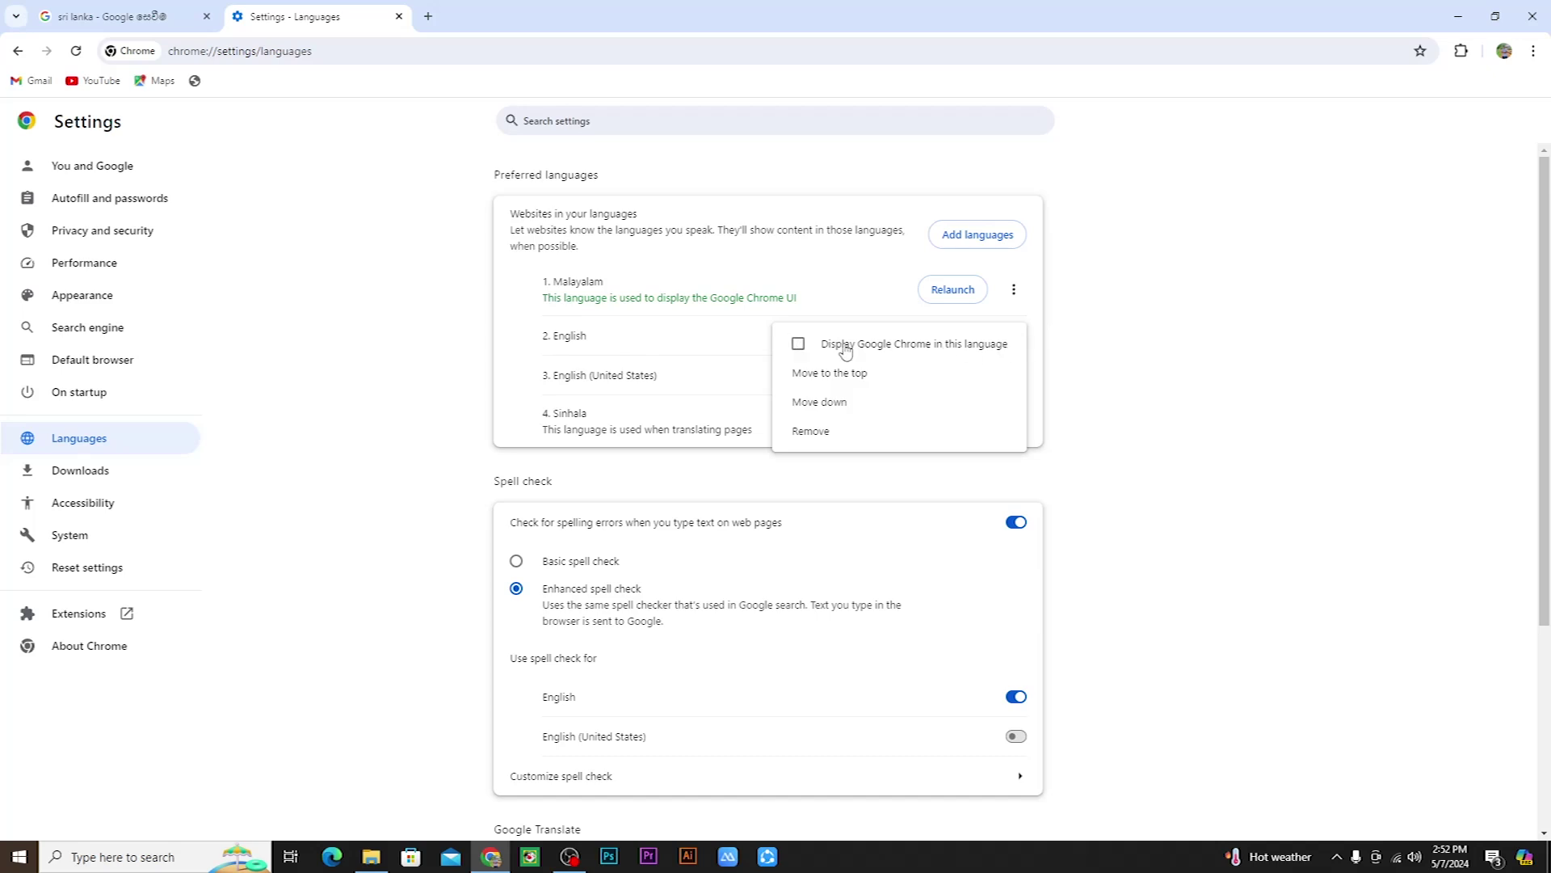
{"action": "left_click", "coordinate": [798, 343]}
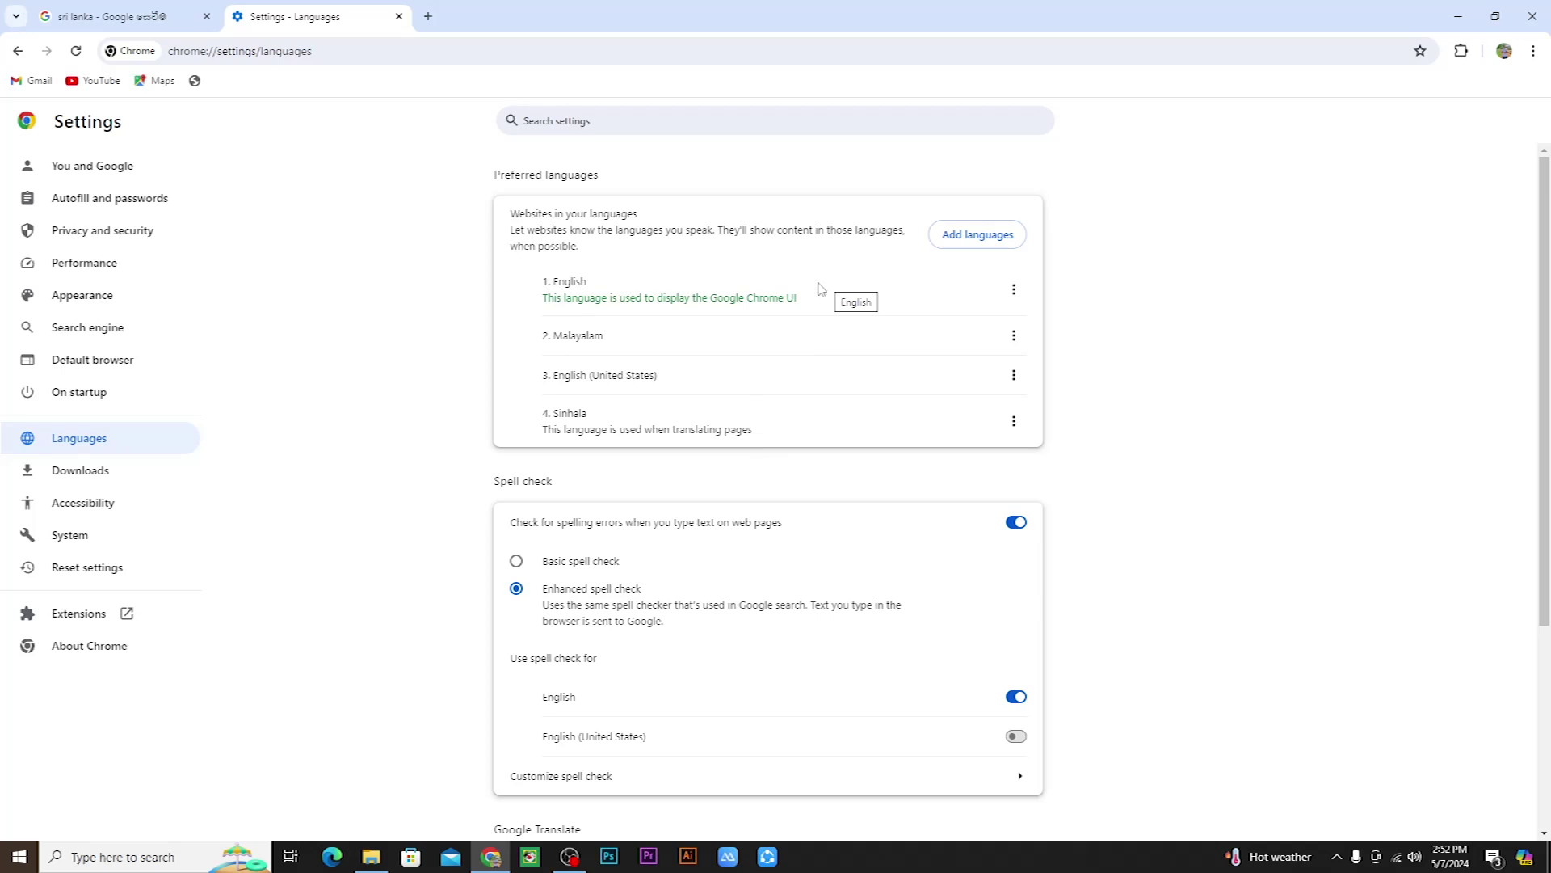
{"action": "left_click", "coordinate": [137, 25]}
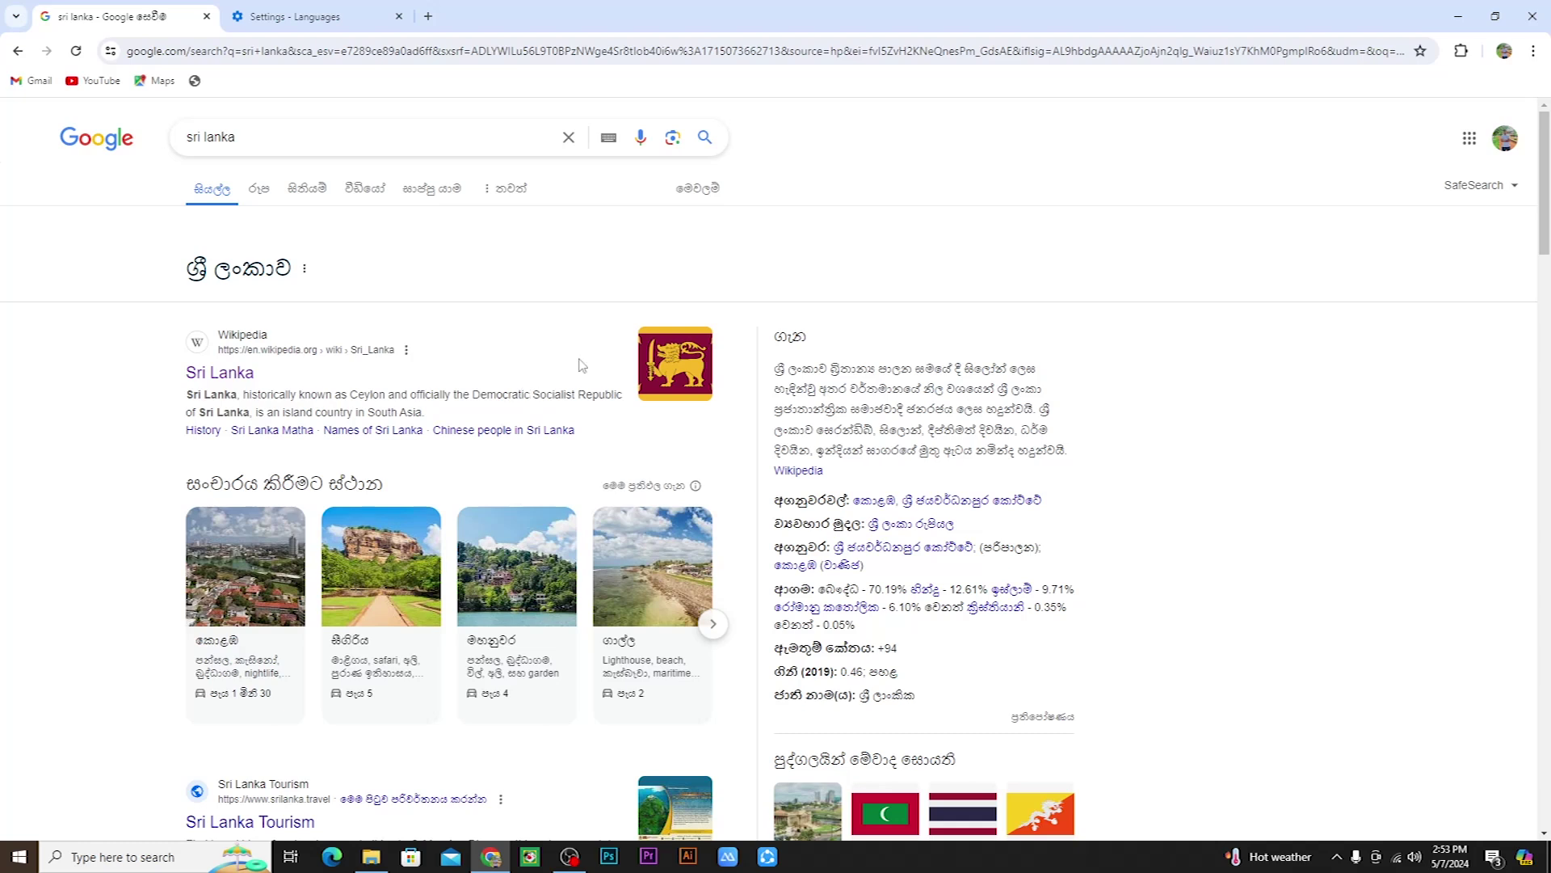
Open 'Manage your Google Account' from the avatar menu and click into the account search box
{"action": "left_click", "coordinate": [1507, 143]}
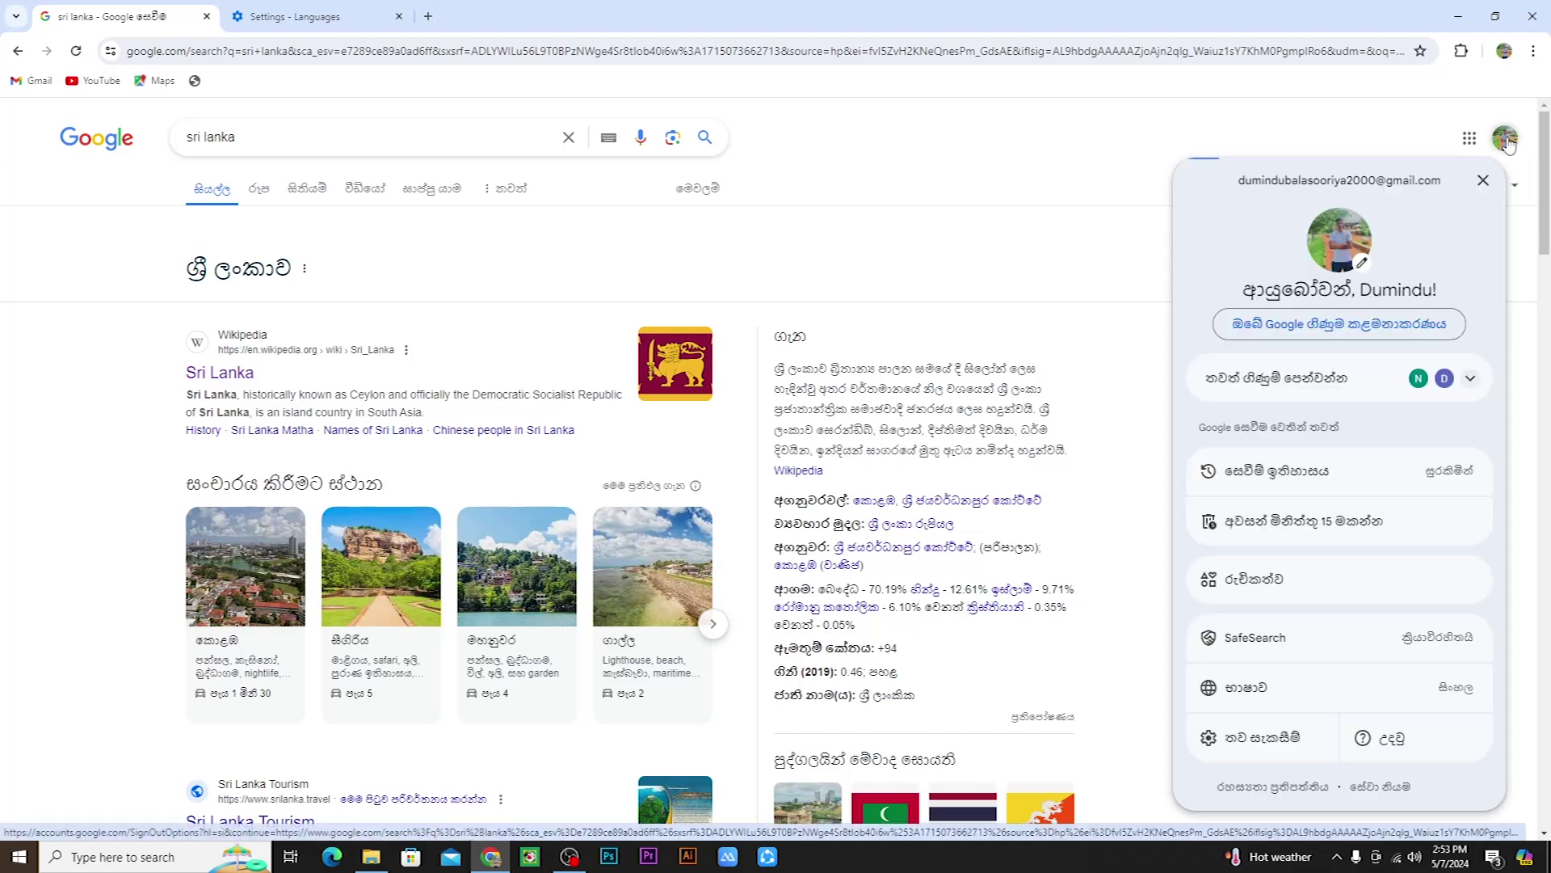
{"action": "left_click", "coordinate": [1393, 331]}
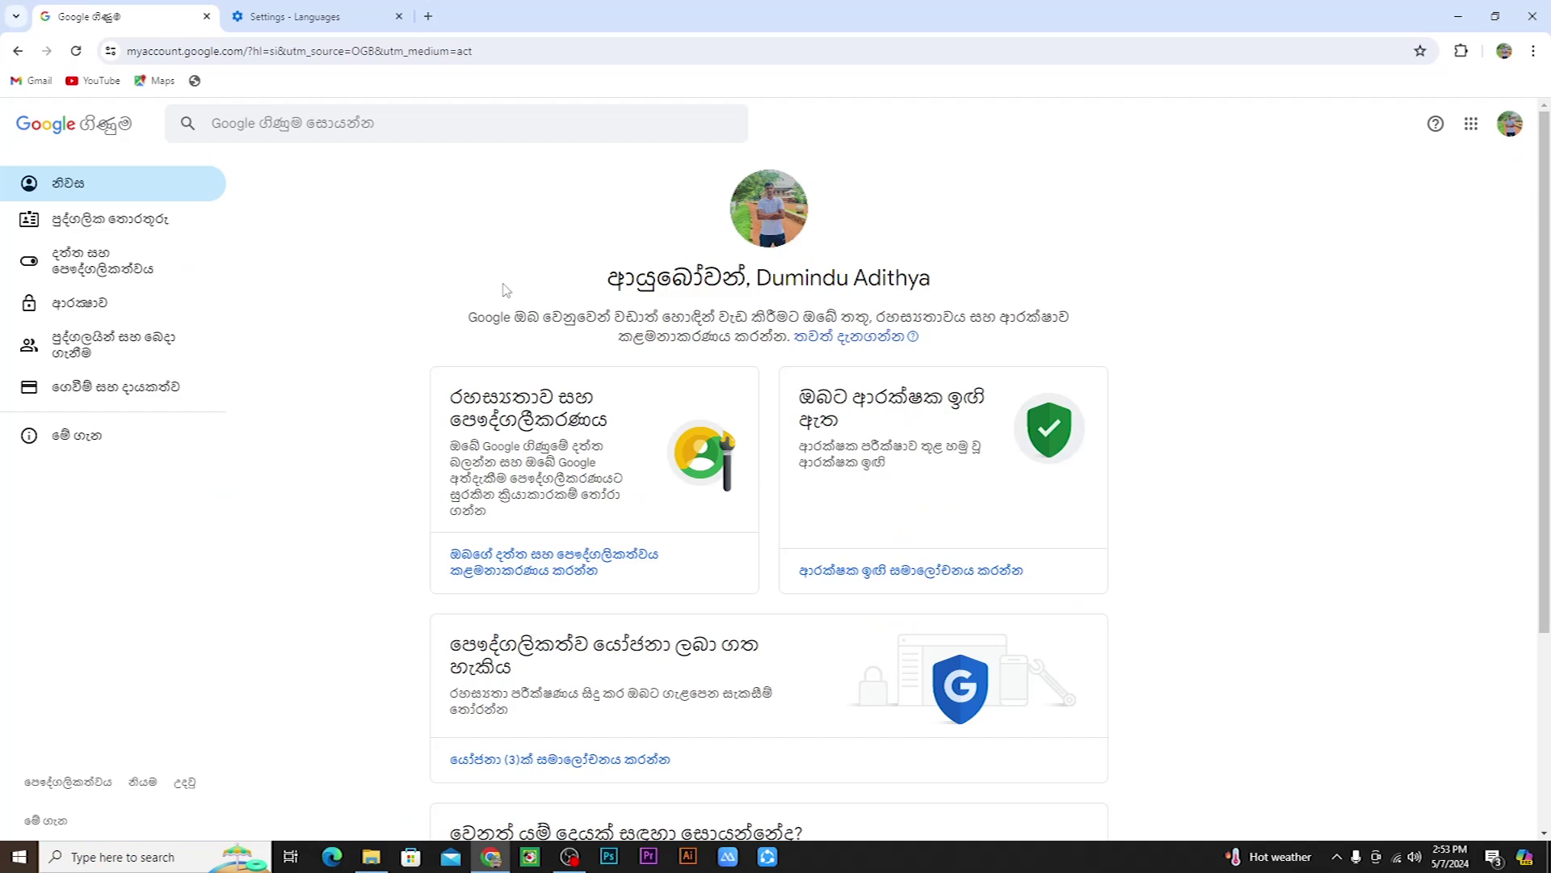
{"action": "left_click", "coordinate": [303, 127]}
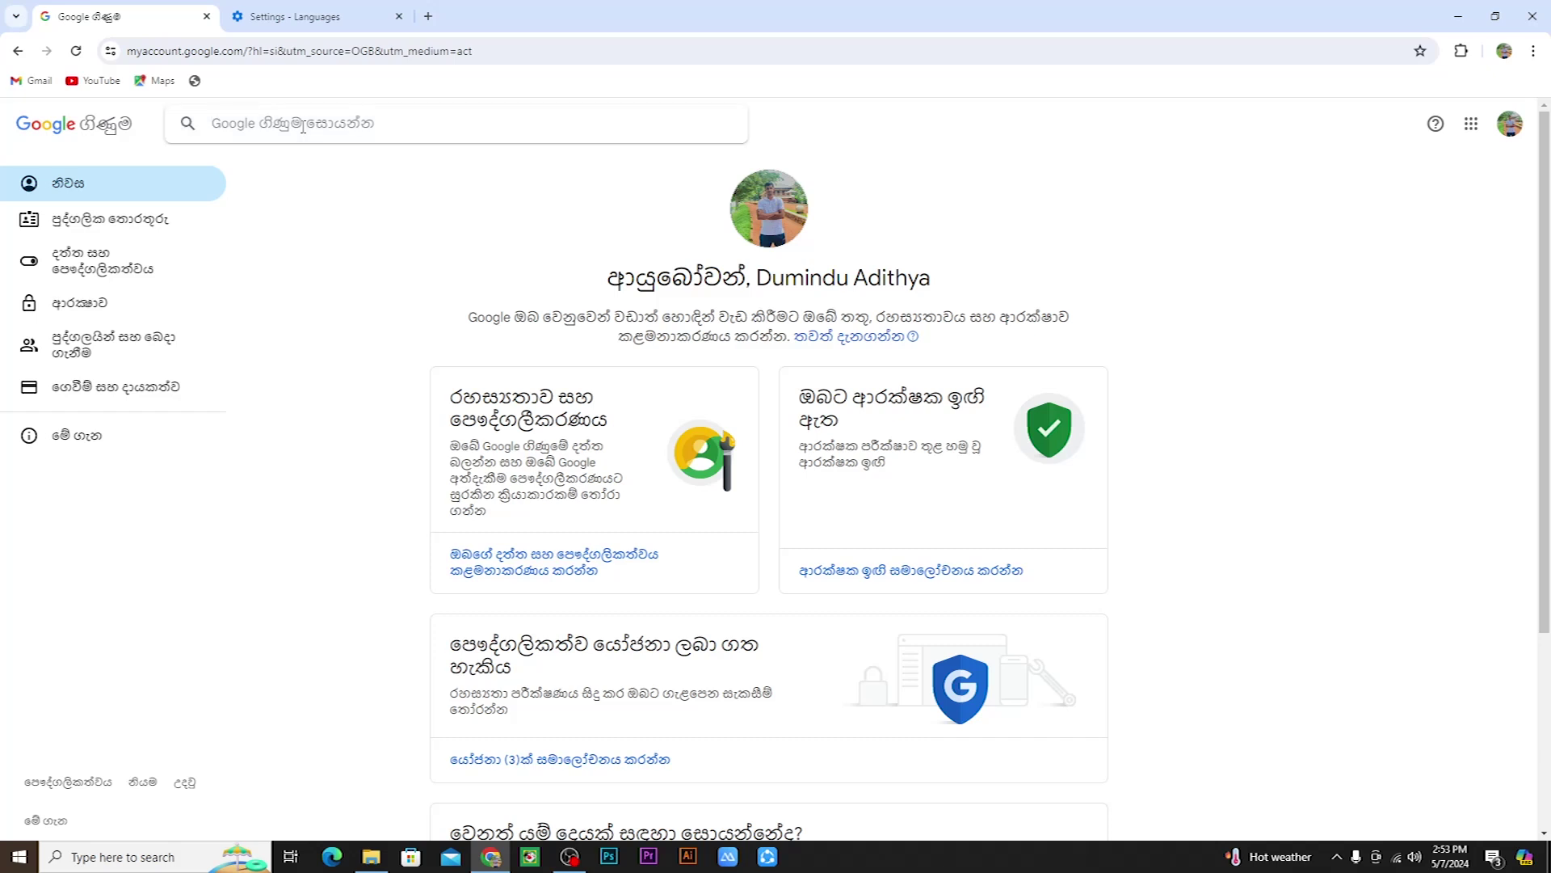
Type a query into the account settings search, clear it, and open a new tab
{"action": "type", "text": "laua"}
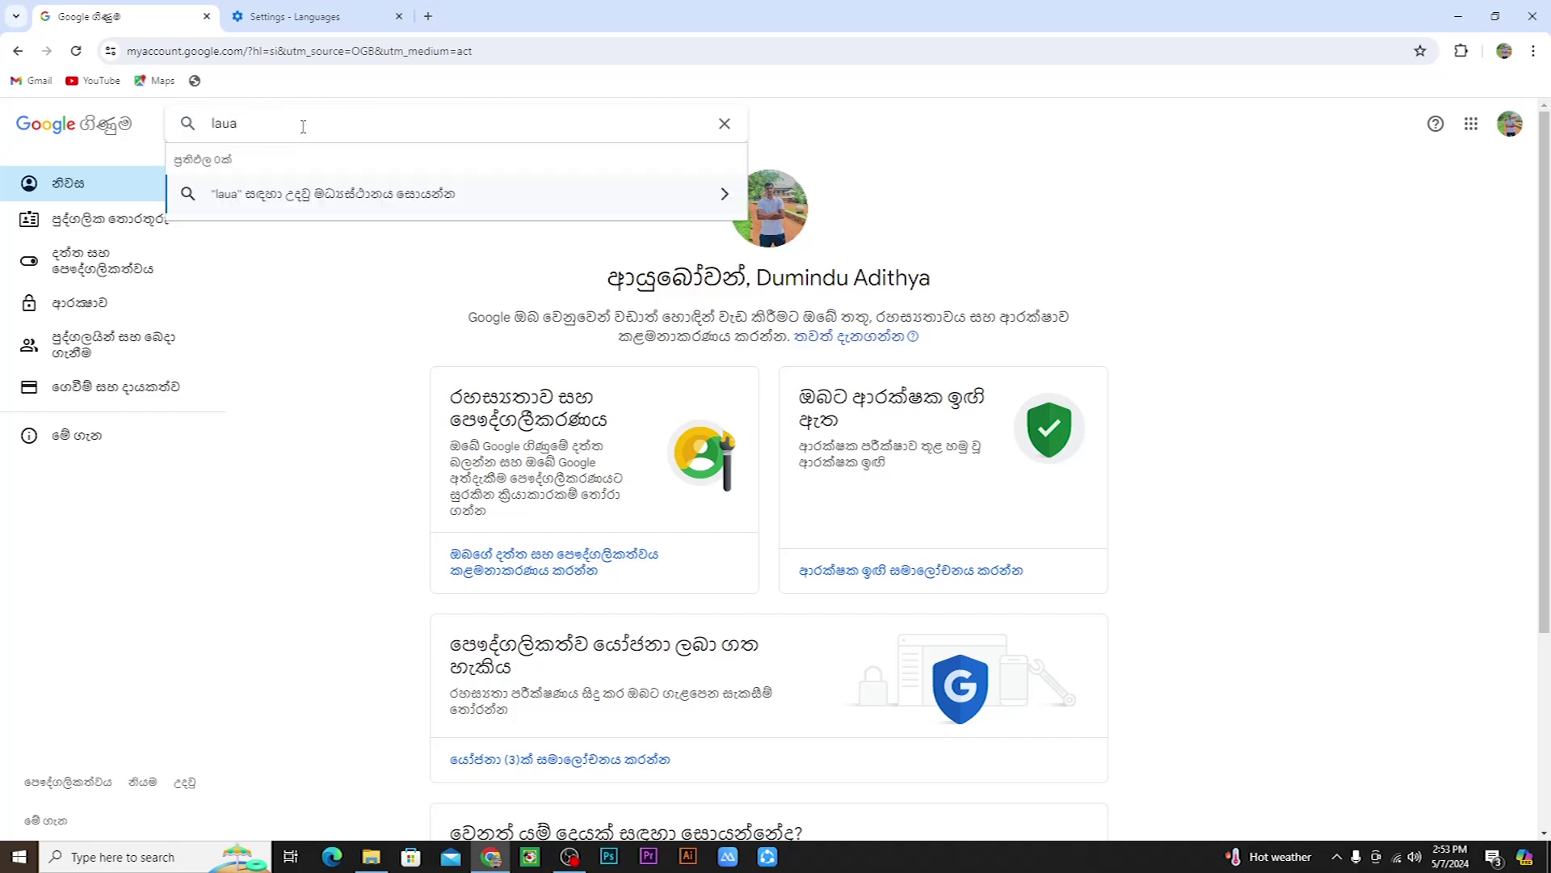
{"action": "key", "text": "BackSpace"}
{"action": "key", "text": "BackSpace"}
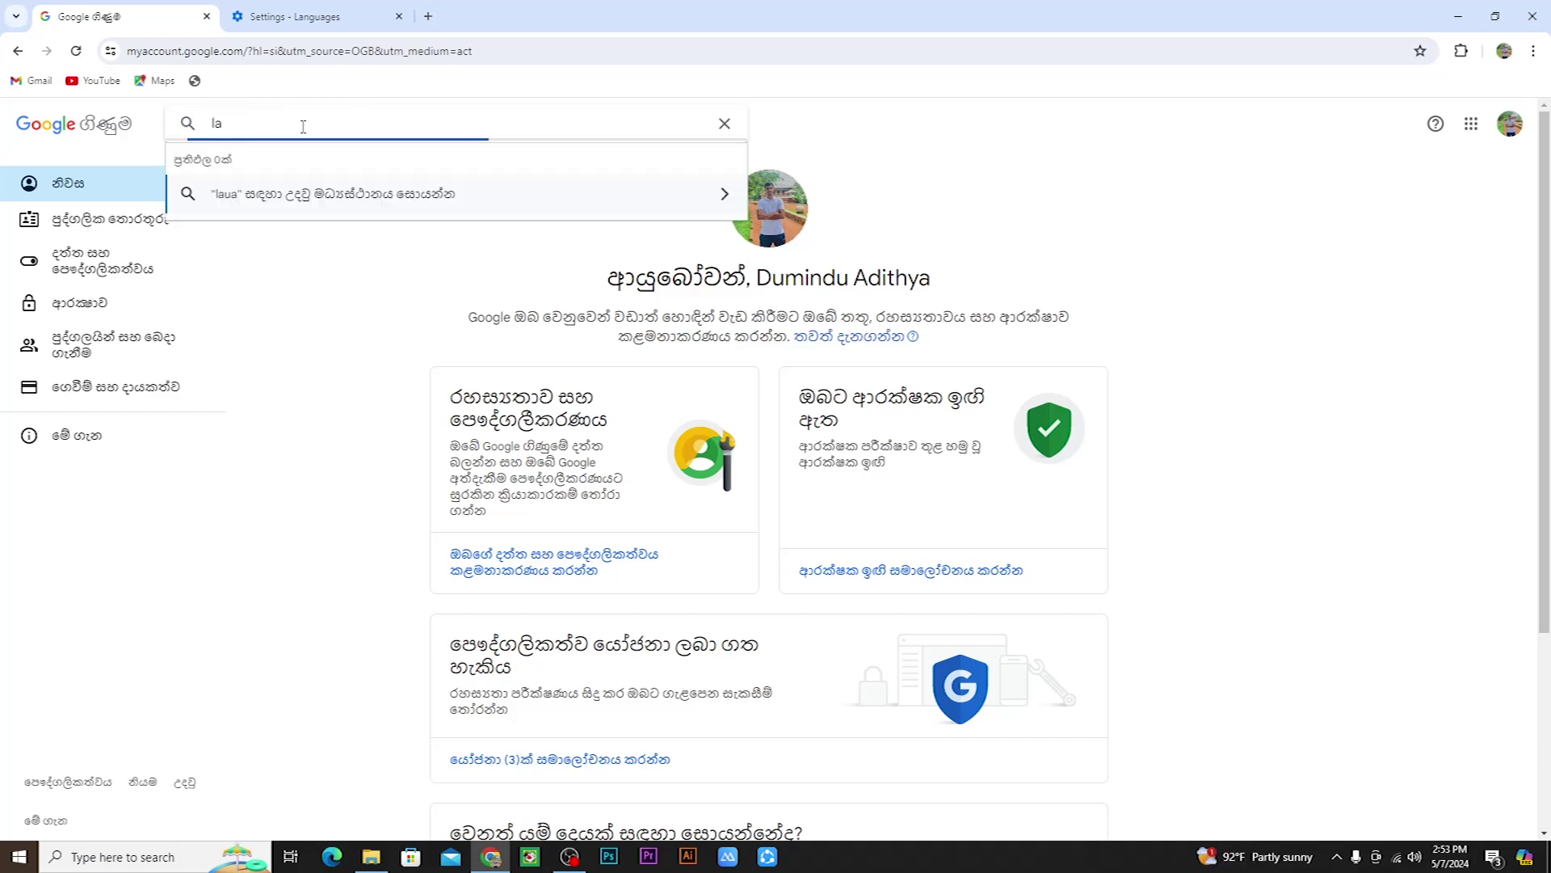
{"action": "type", "text": "ngu"}
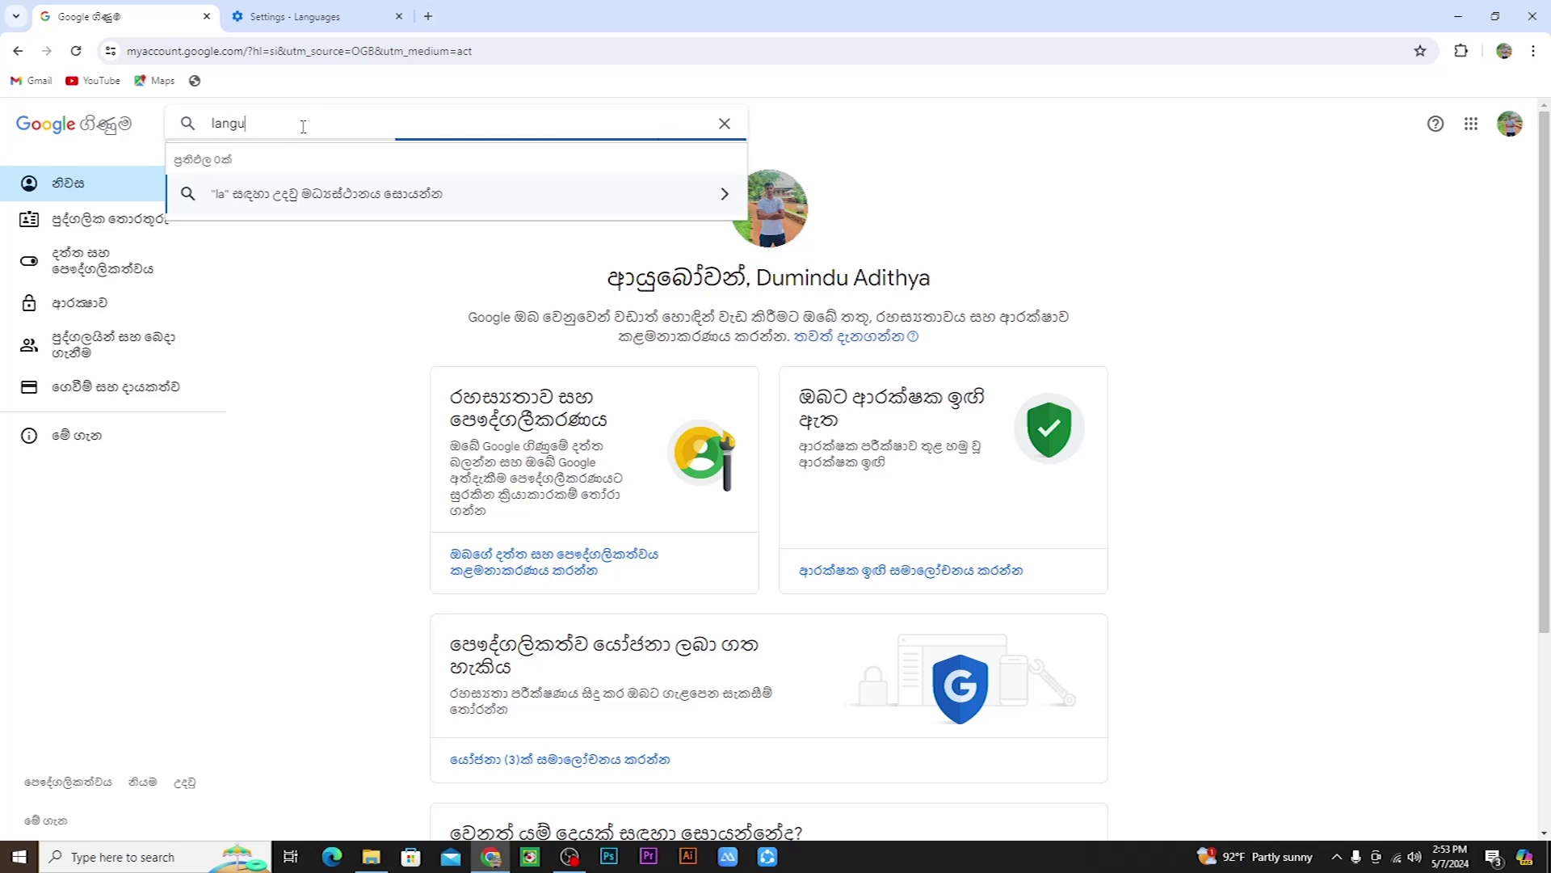
{"action": "key", "text": "ctrl+a"}
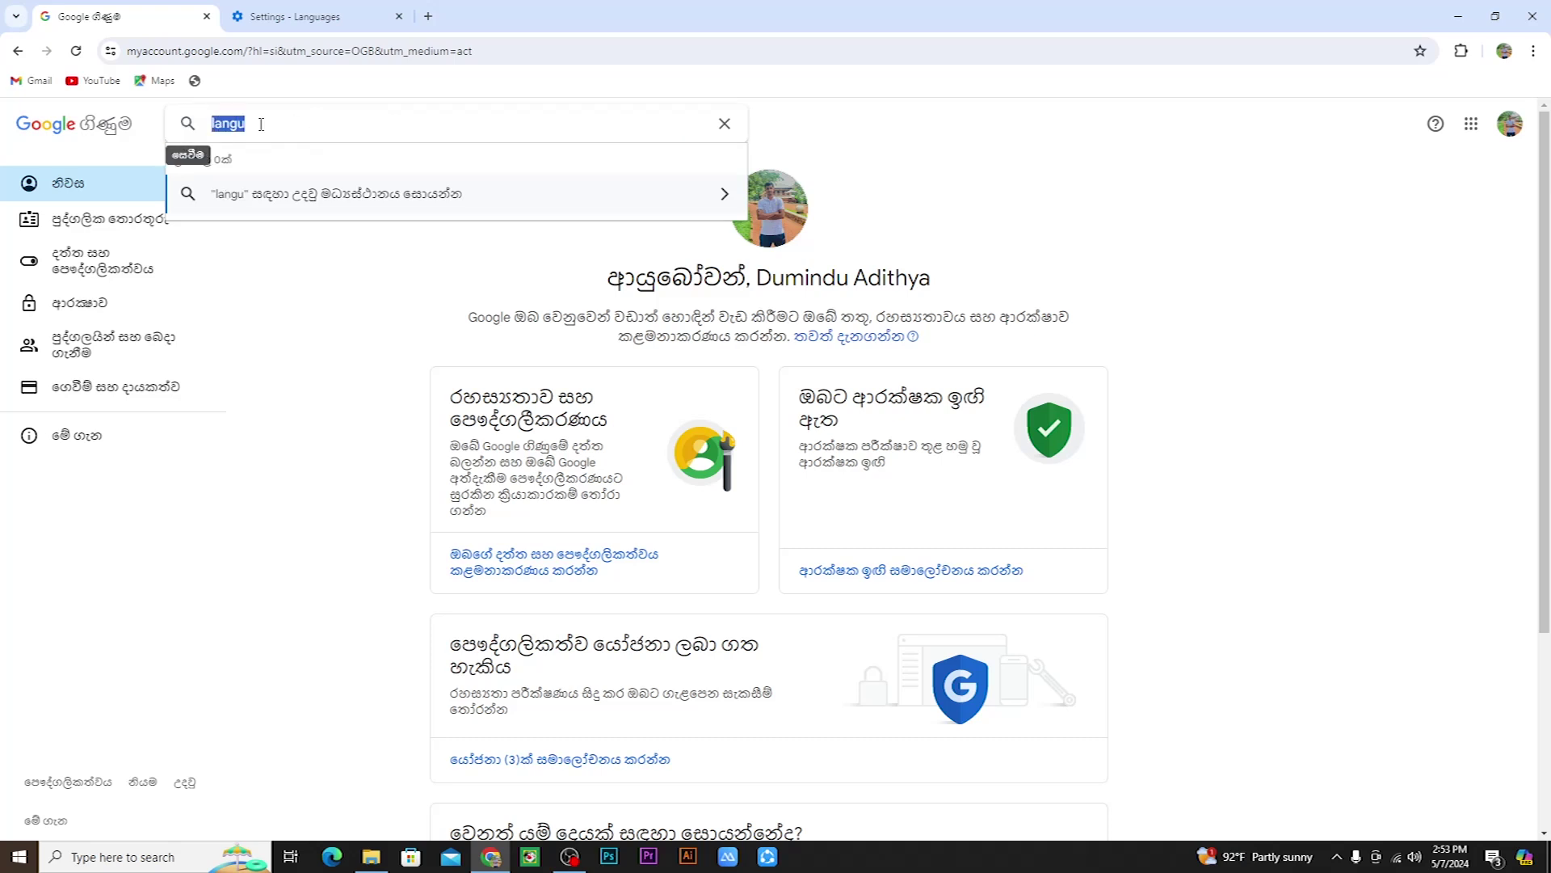
{"action": "key", "text": "BackSpace"}
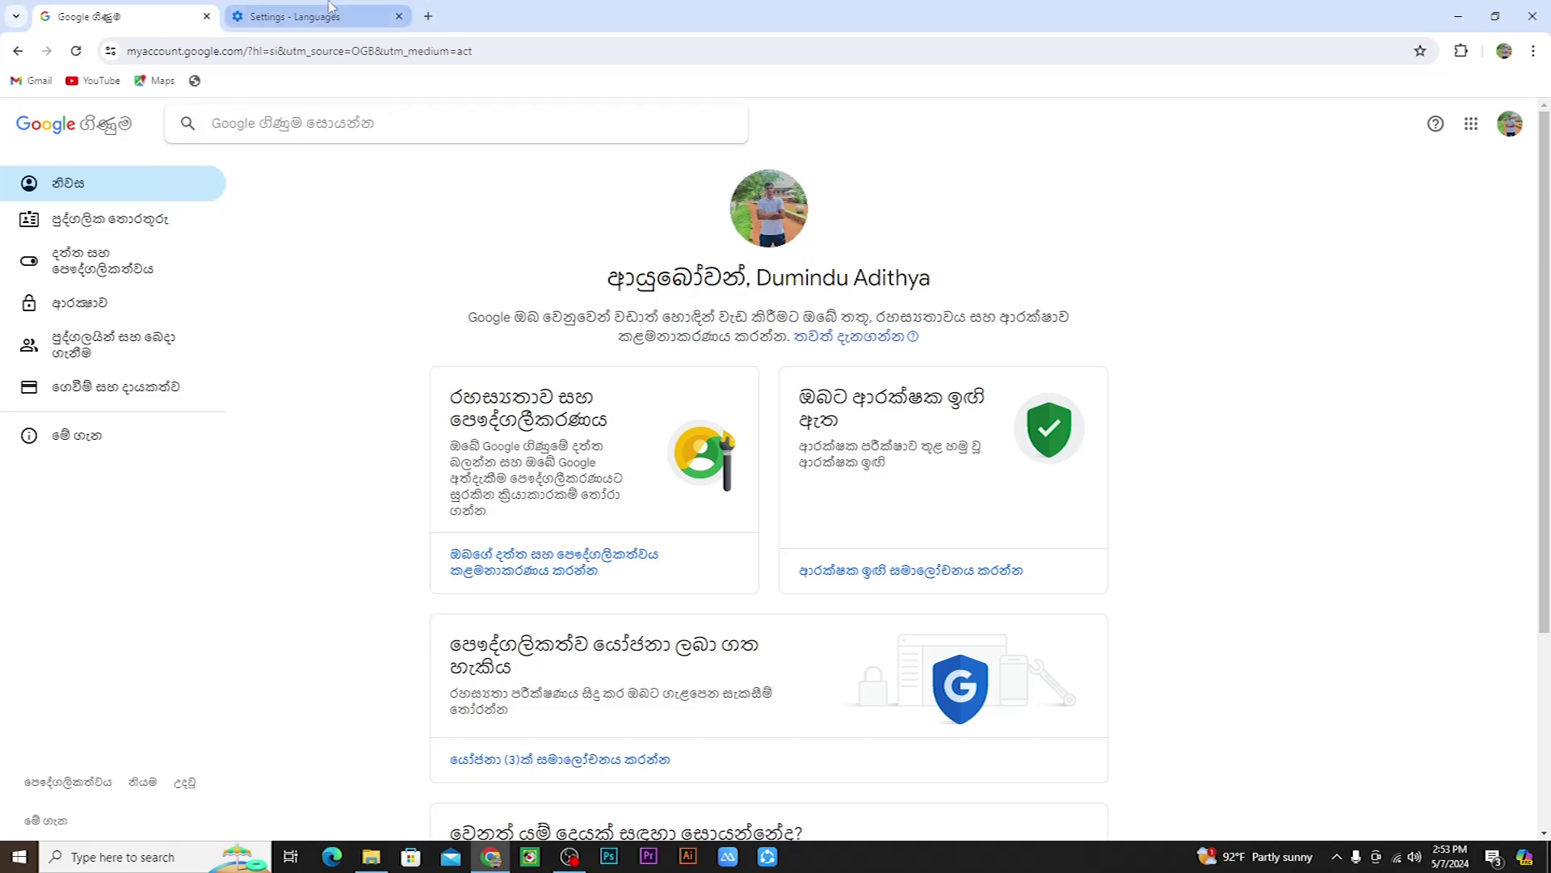
{"action": "left_click", "coordinate": [425, 19]}
Search Google for 'language' and select its Sinhala translation භාෂාව
{"action": "left_click", "coordinate": [638, 410]}
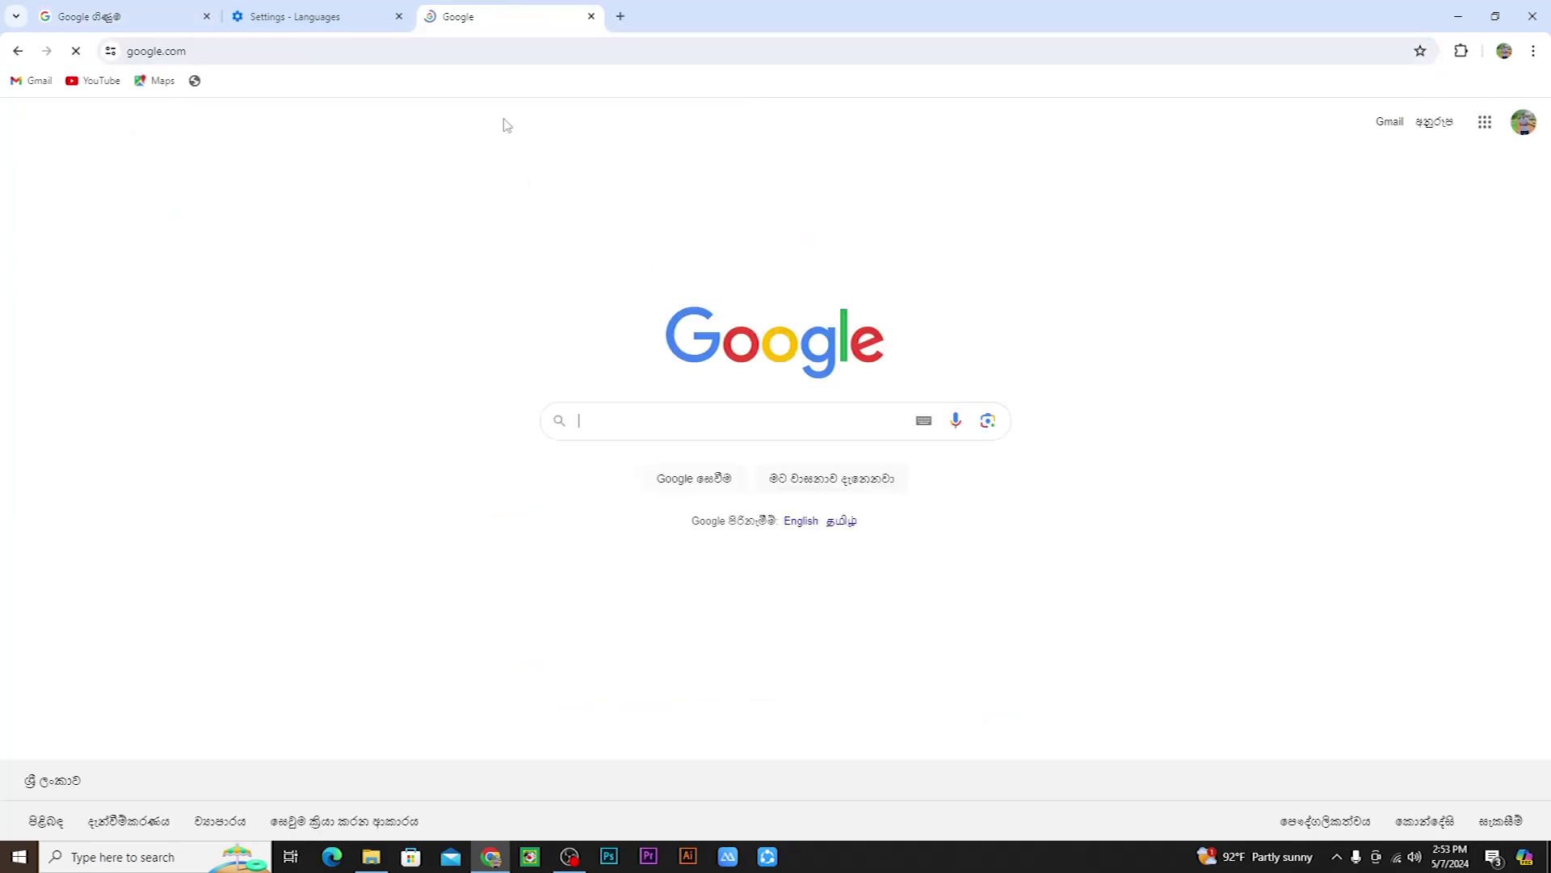
{"action": "type", "text": "langu"}
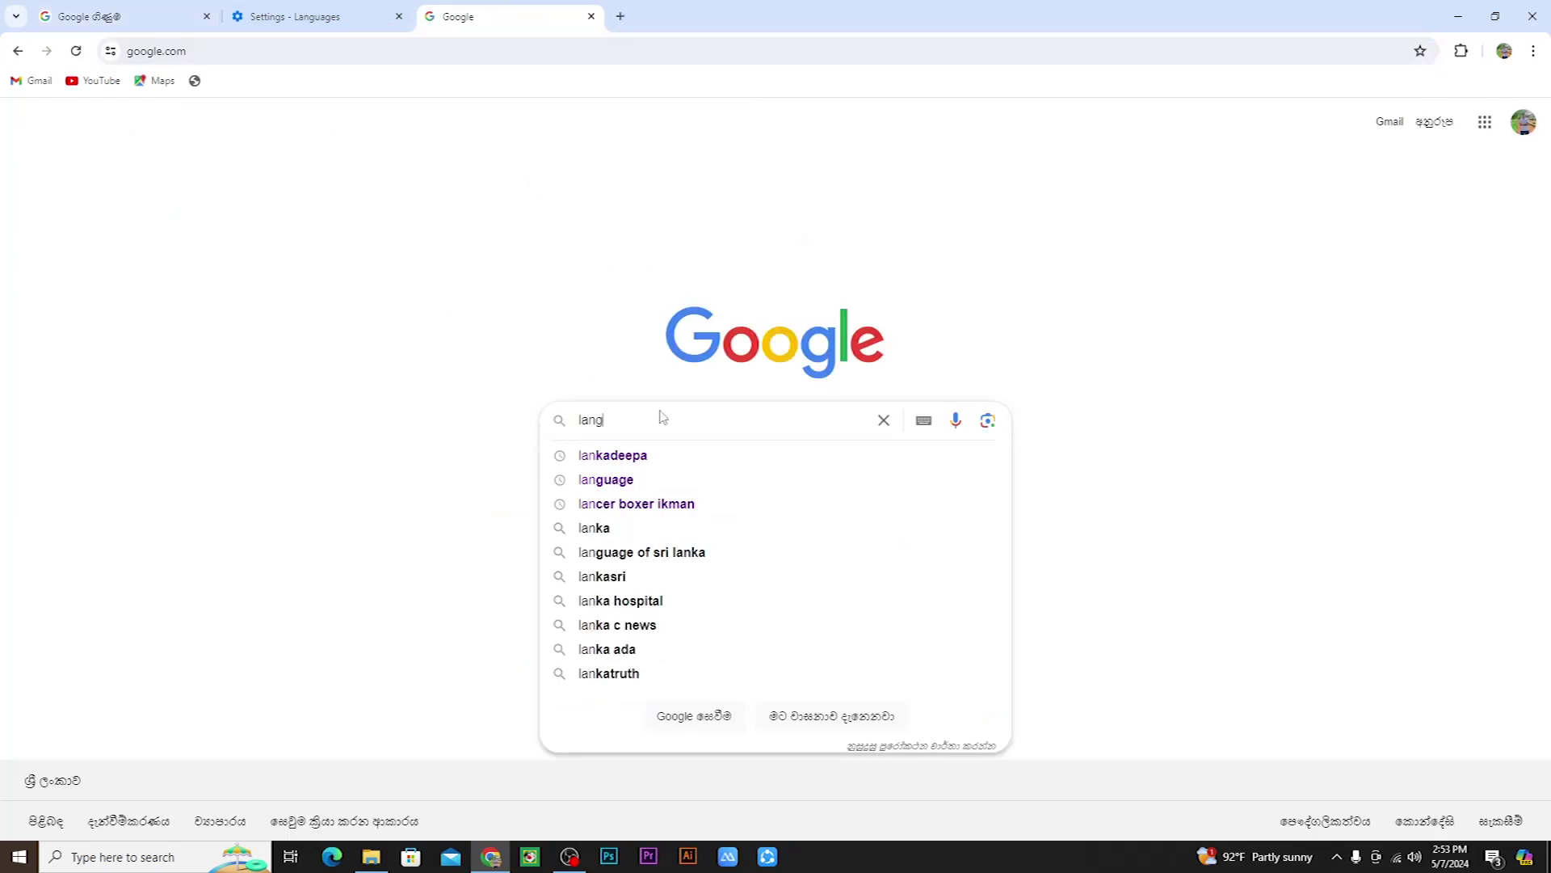
{"action": "left_click", "coordinate": [606, 455]}
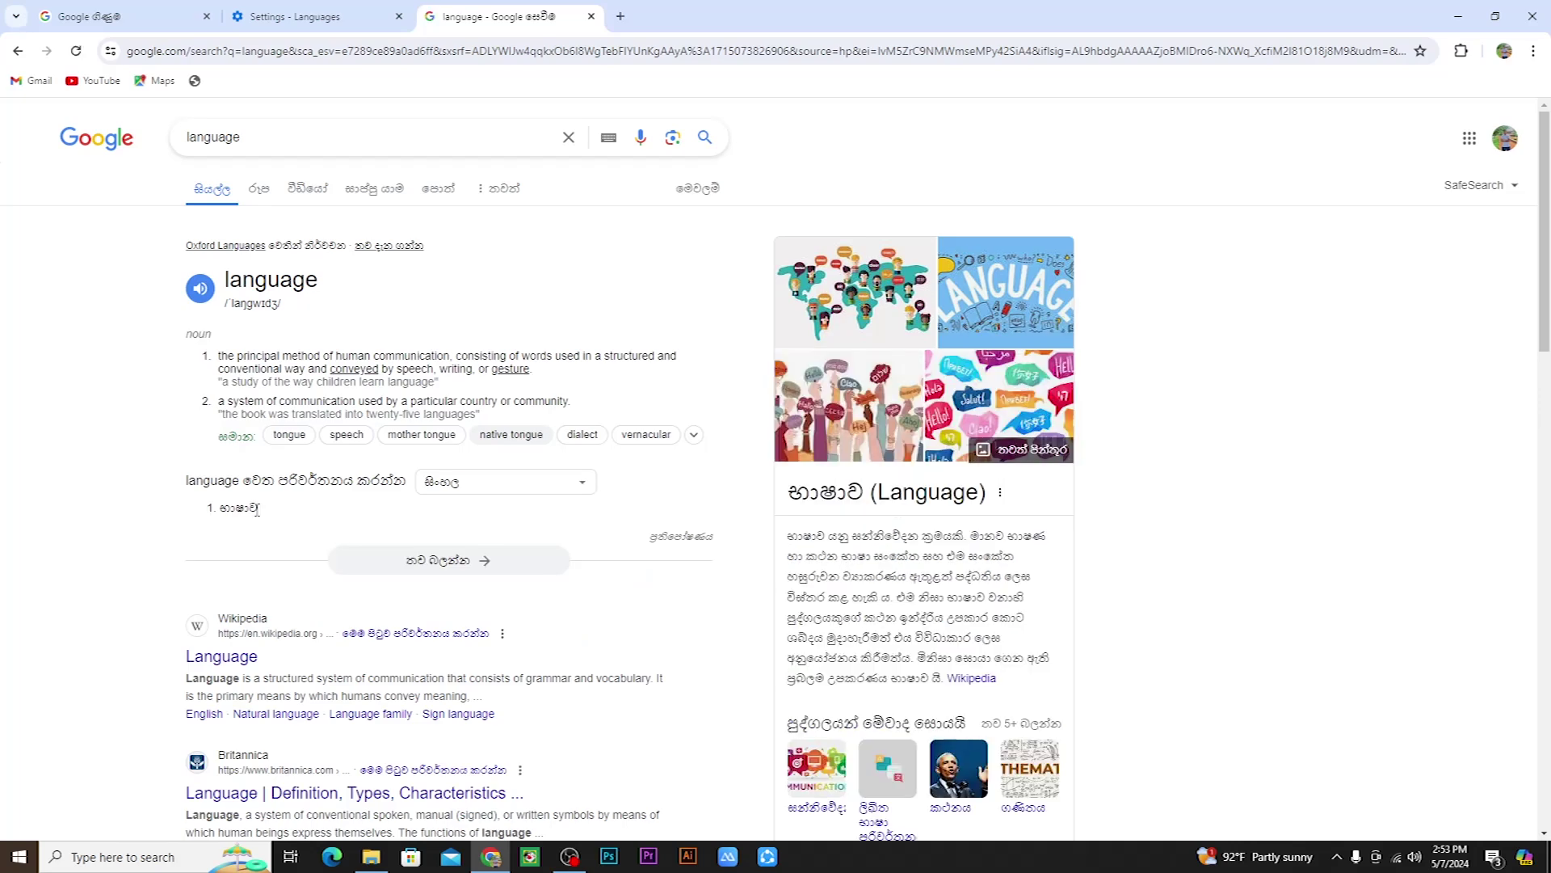
{"action": "left_click_drag", "start_coordinate": [258, 507], "coordinate": [220, 507]}
{"action": "key", "text": "ctrl+c"}
Paste භාෂාව into the Google Account search and open the Language settings page
{"action": "left_click", "coordinate": [158, 17]}
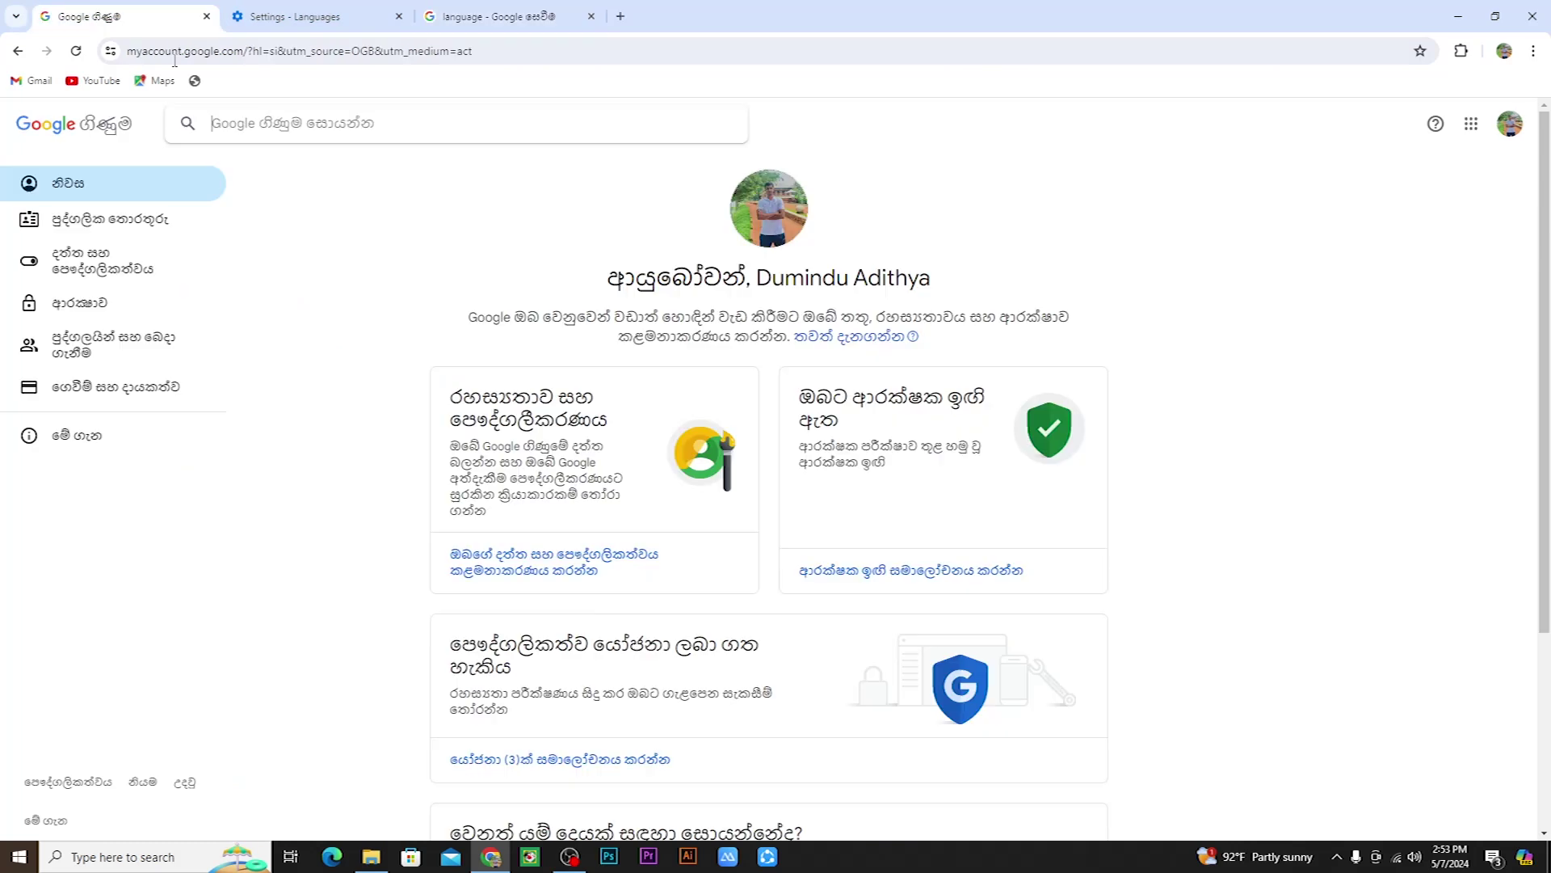
{"action": "key", "text": "ctrl+v"}
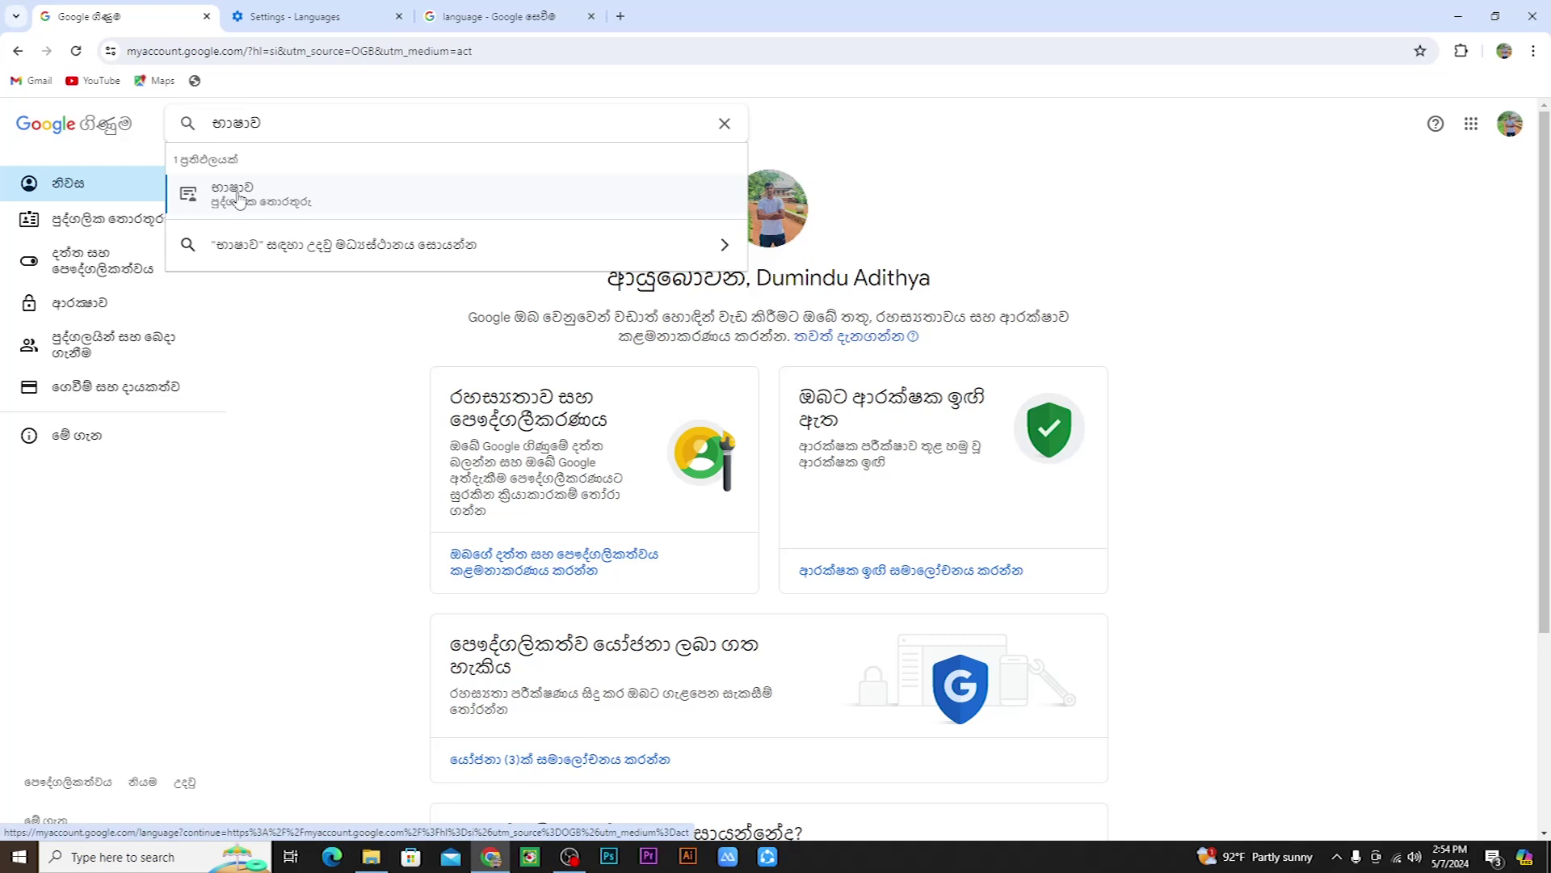
{"action": "left_click", "coordinate": [238, 197]}
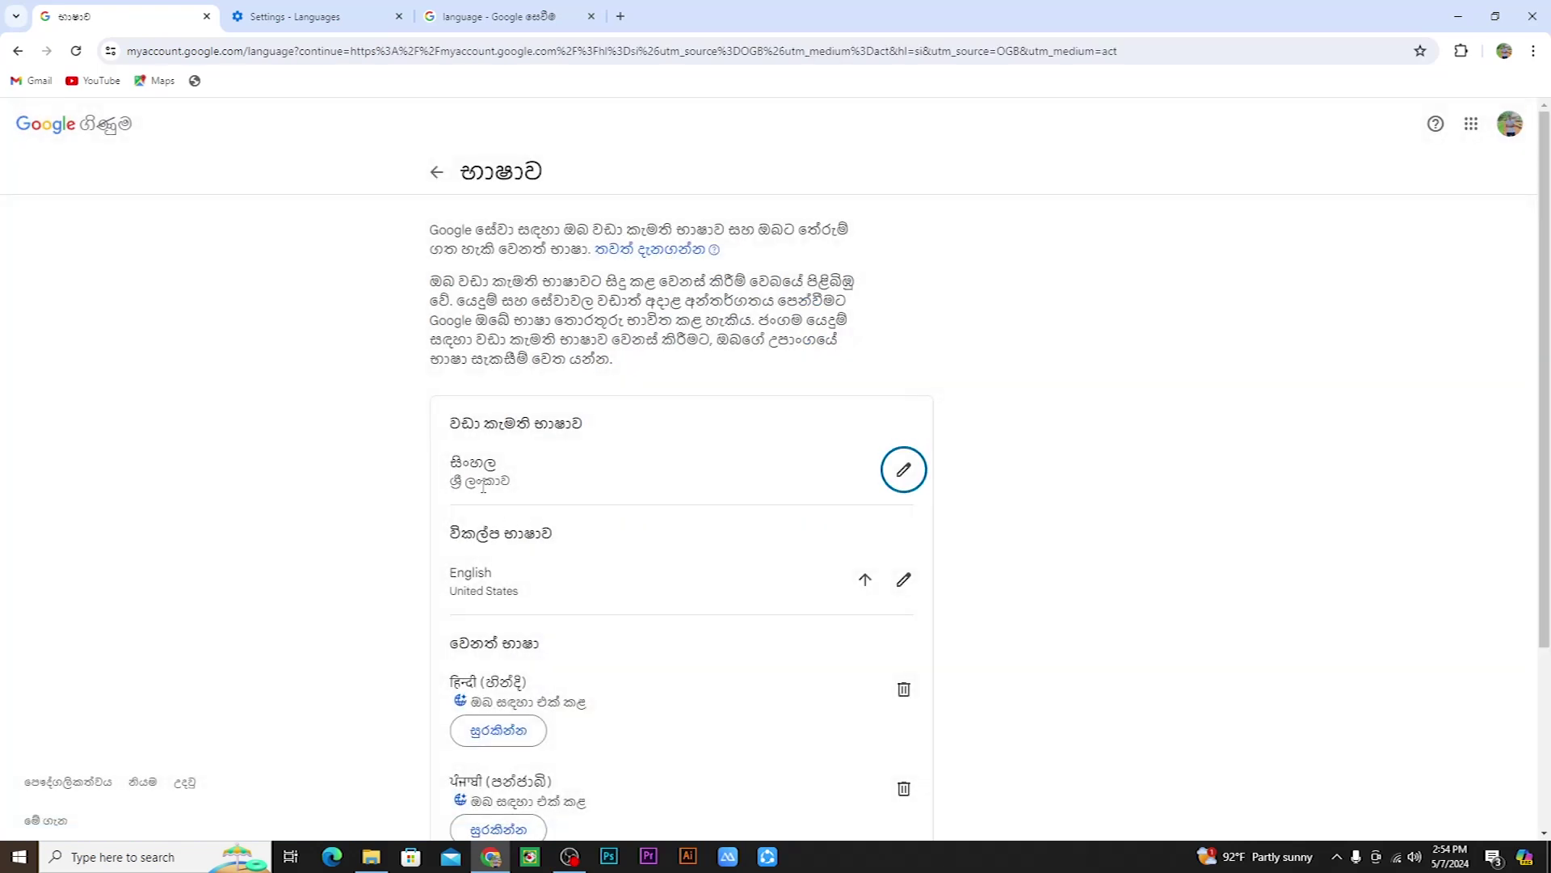
Change the preferred language to English (United States) and confirm with Select
{"action": "left_click", "coordinate": [907, 471]}
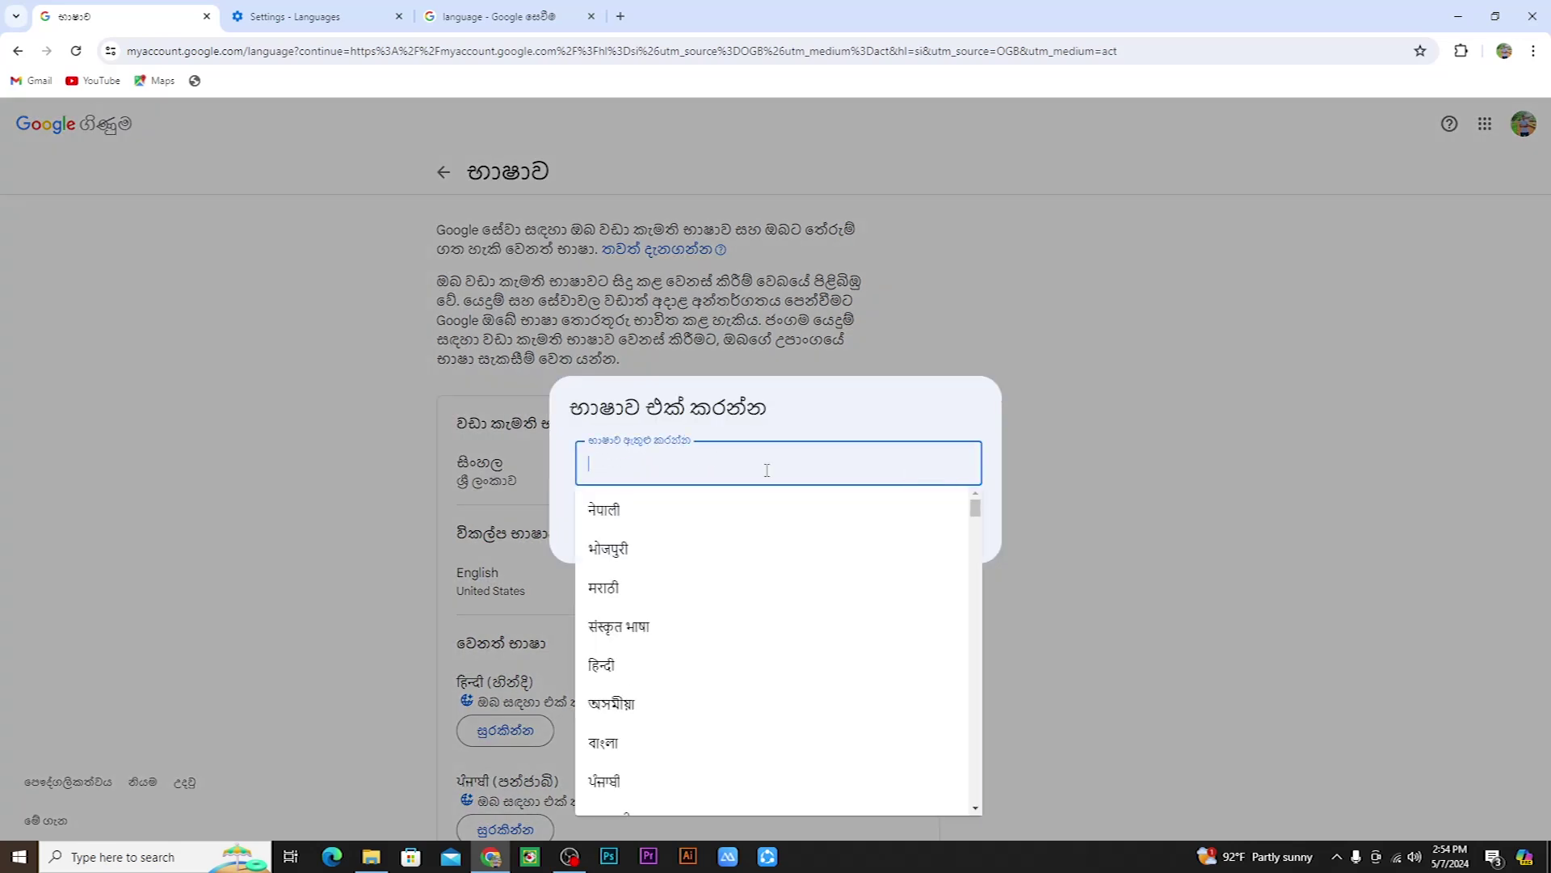
{"action": "type", "text": "Eng"}
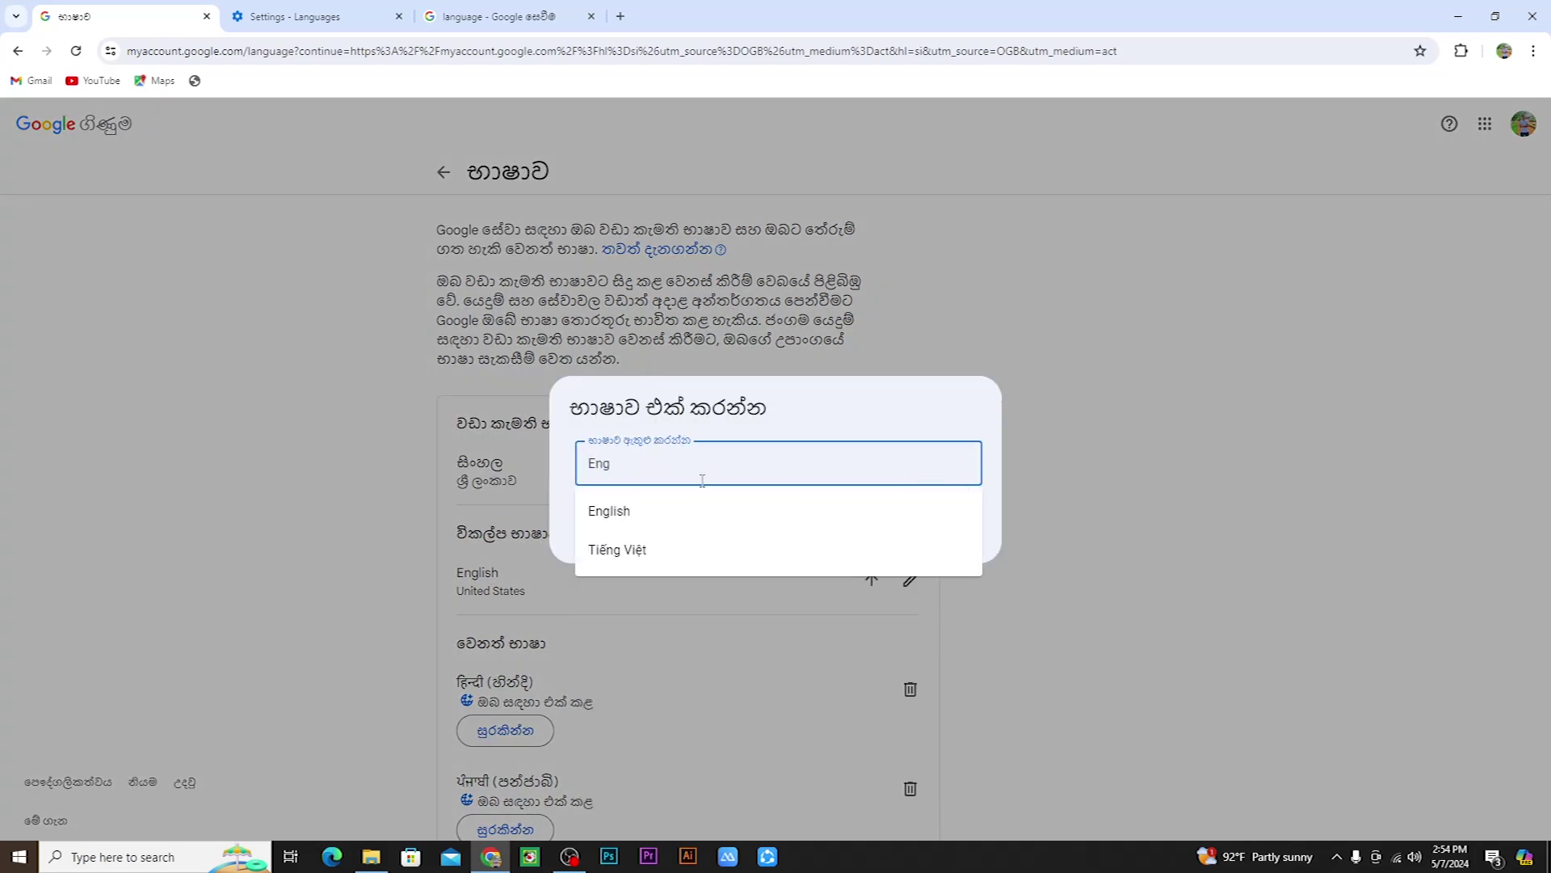
{"action": "left_click", "coordinate": [641, 513]}
{"action": "scroll", "coordinate": [711, 542], "scroll_direction": "down", "scroll_amount": 10}
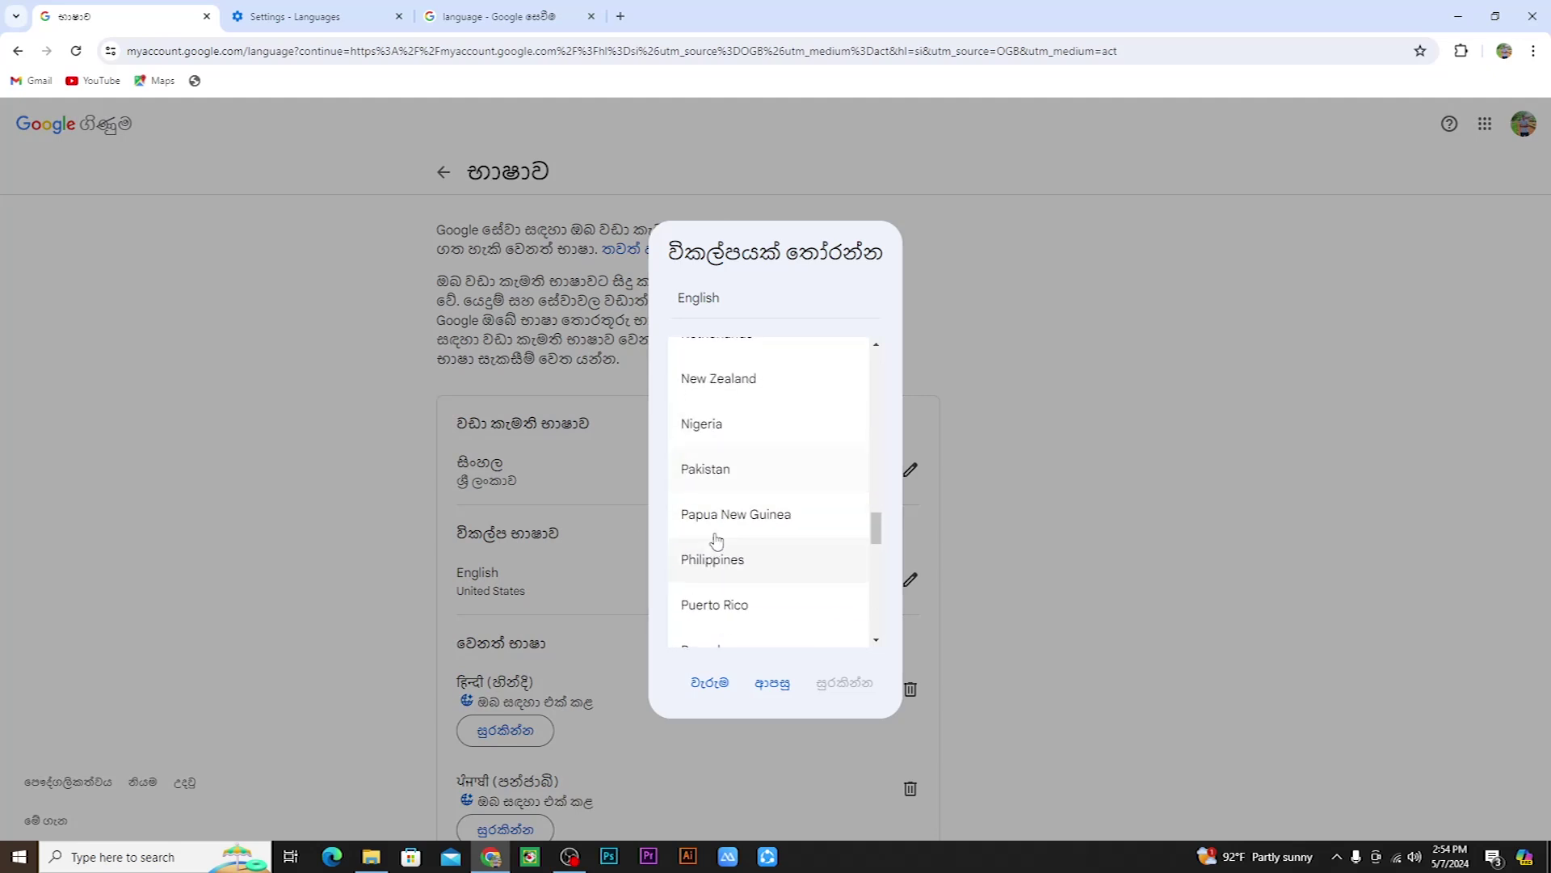
{"action": "scroll", "coordinate": [716, 542], "scroll_direction": "down", "scroll_amount": 15}
{"action": "left_click", "coordinate": [767, 490]}
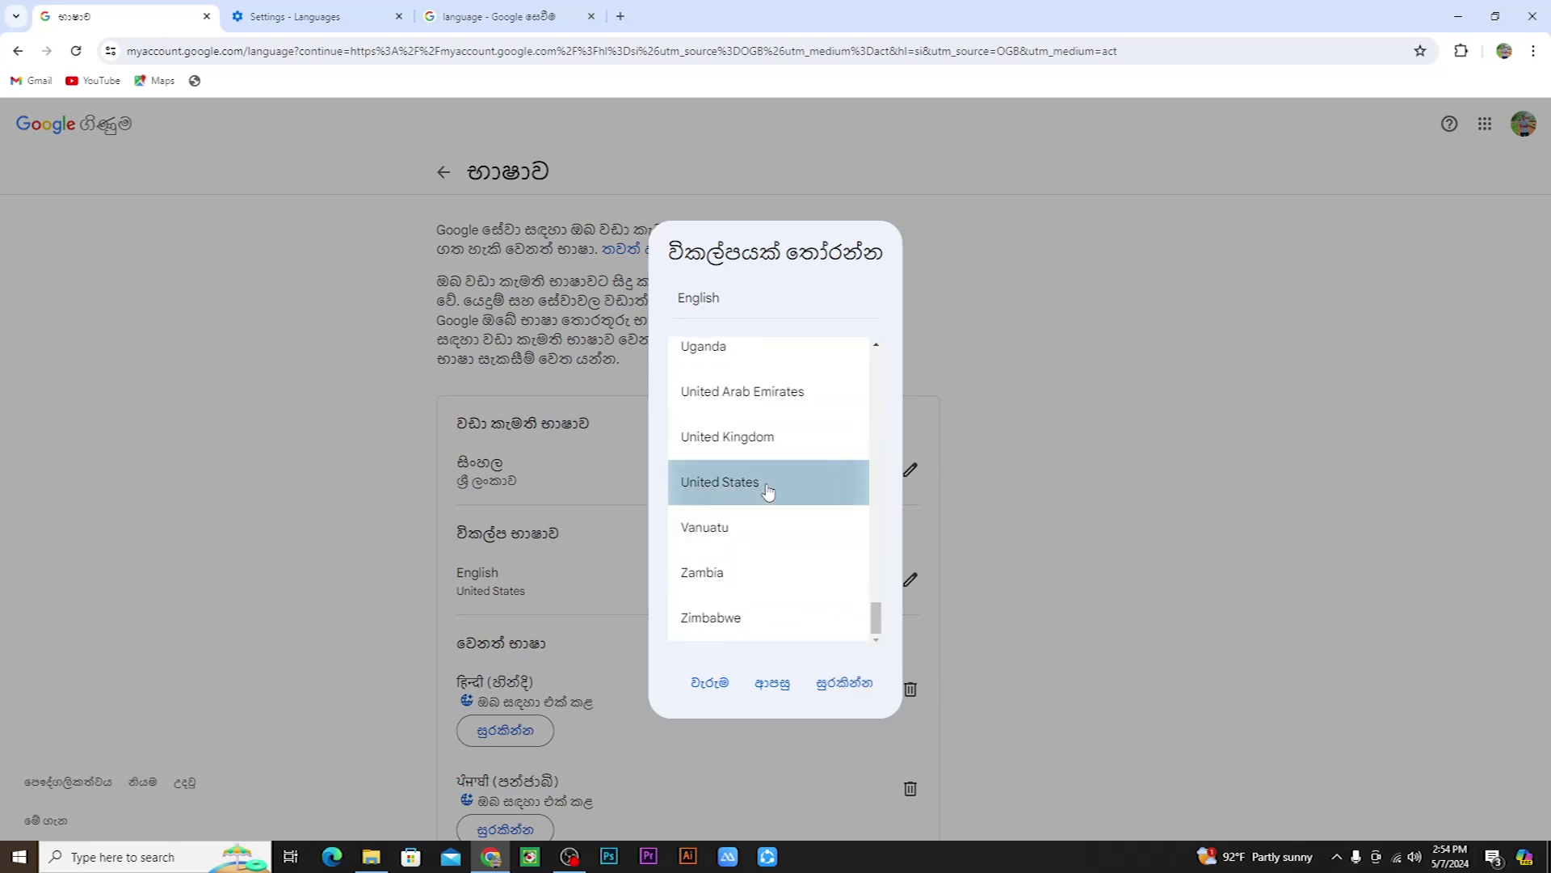
{"action": "left_click", "coordinate": [845, 684]}
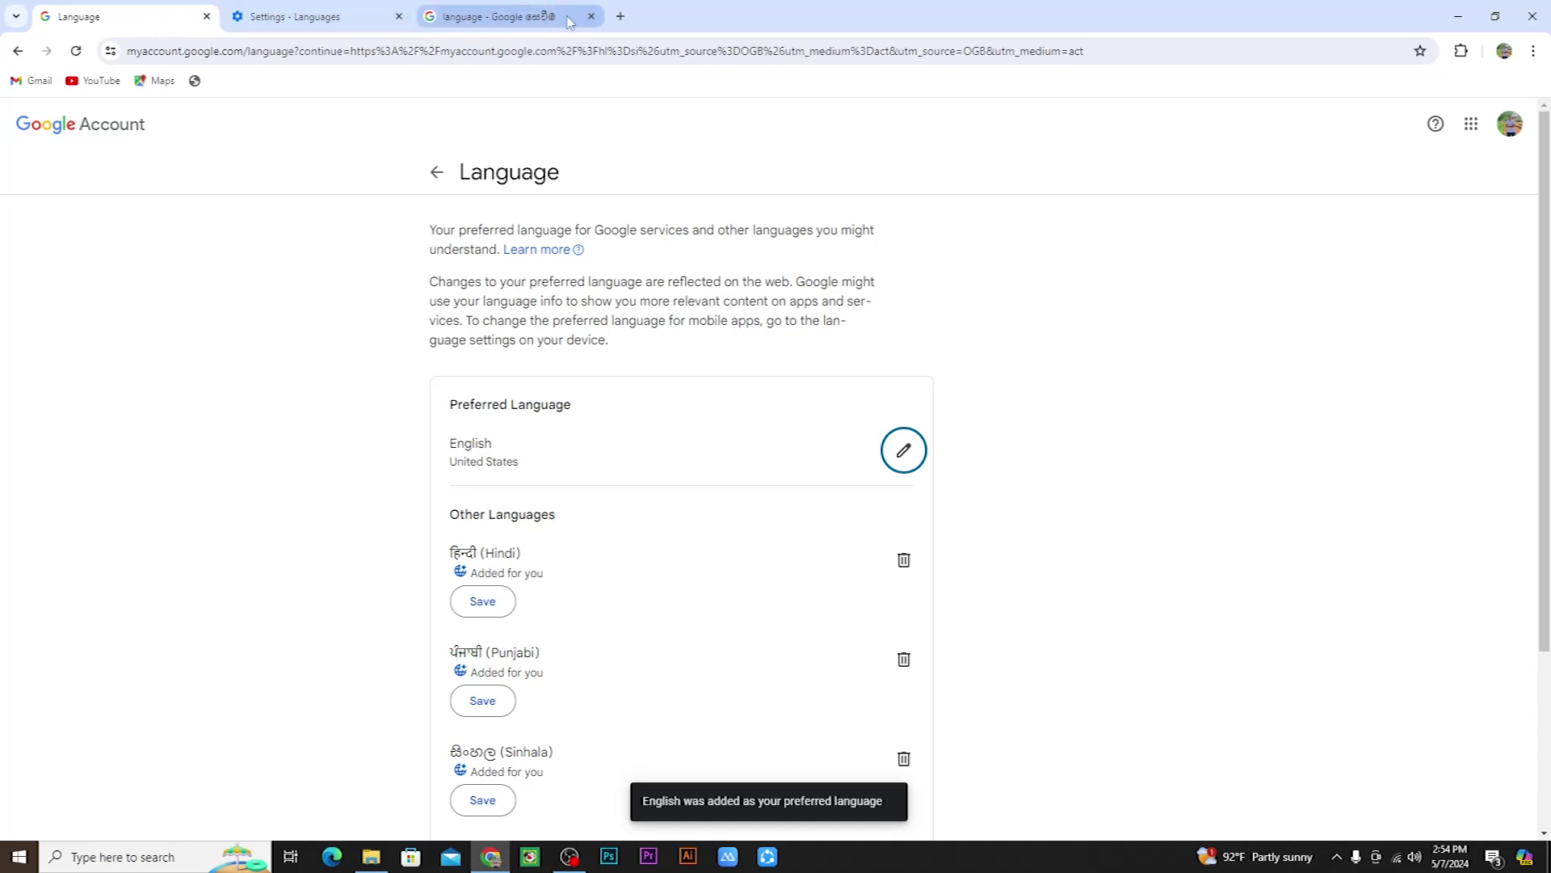
{"action": "left_click", "coordinate": [509, 14]}
Close the Google Account tab and search for 'Sri lanka', replacing the old query
{"action": "left_click", "coordinate": [207, 16]}
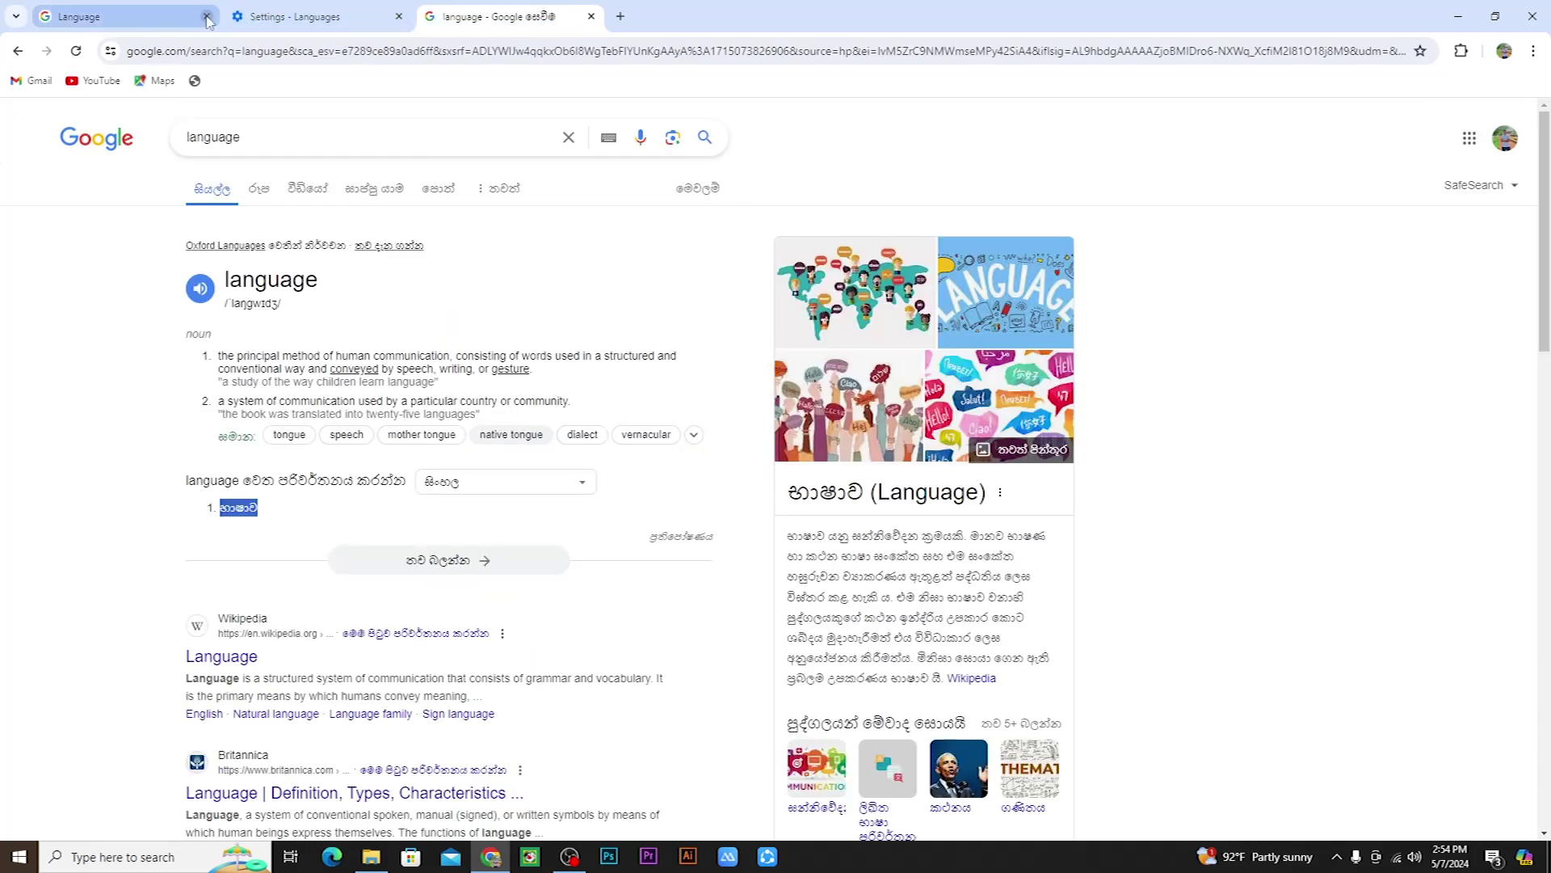
{"action": "double_click", "coordinate": [266, 138]}
{"action": "type", "text": "Sri lanka"}
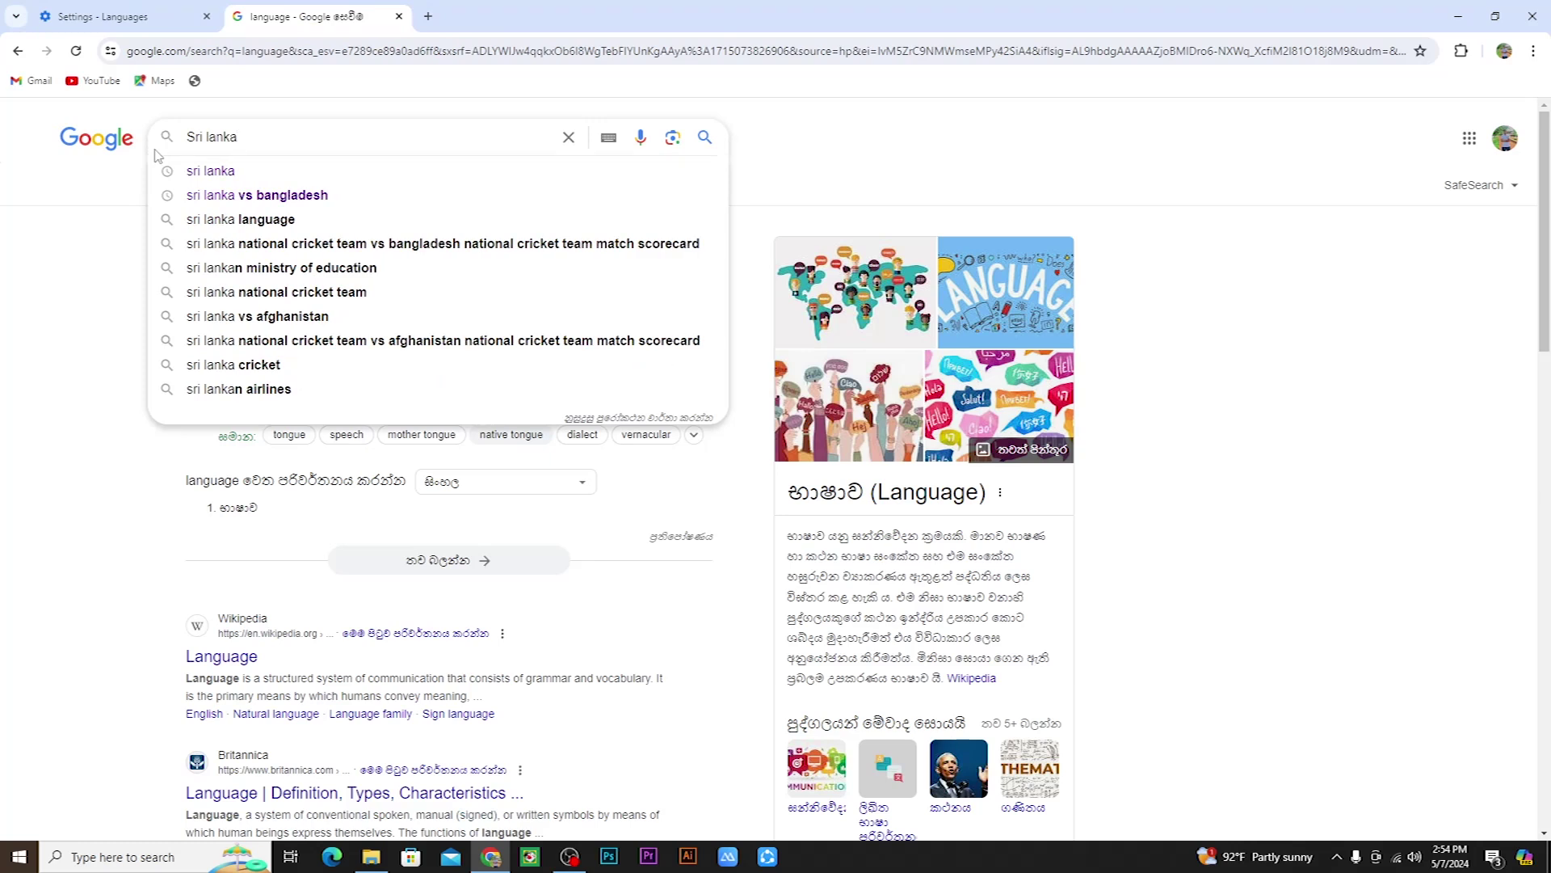
{"action": "key", "text": "Return"}
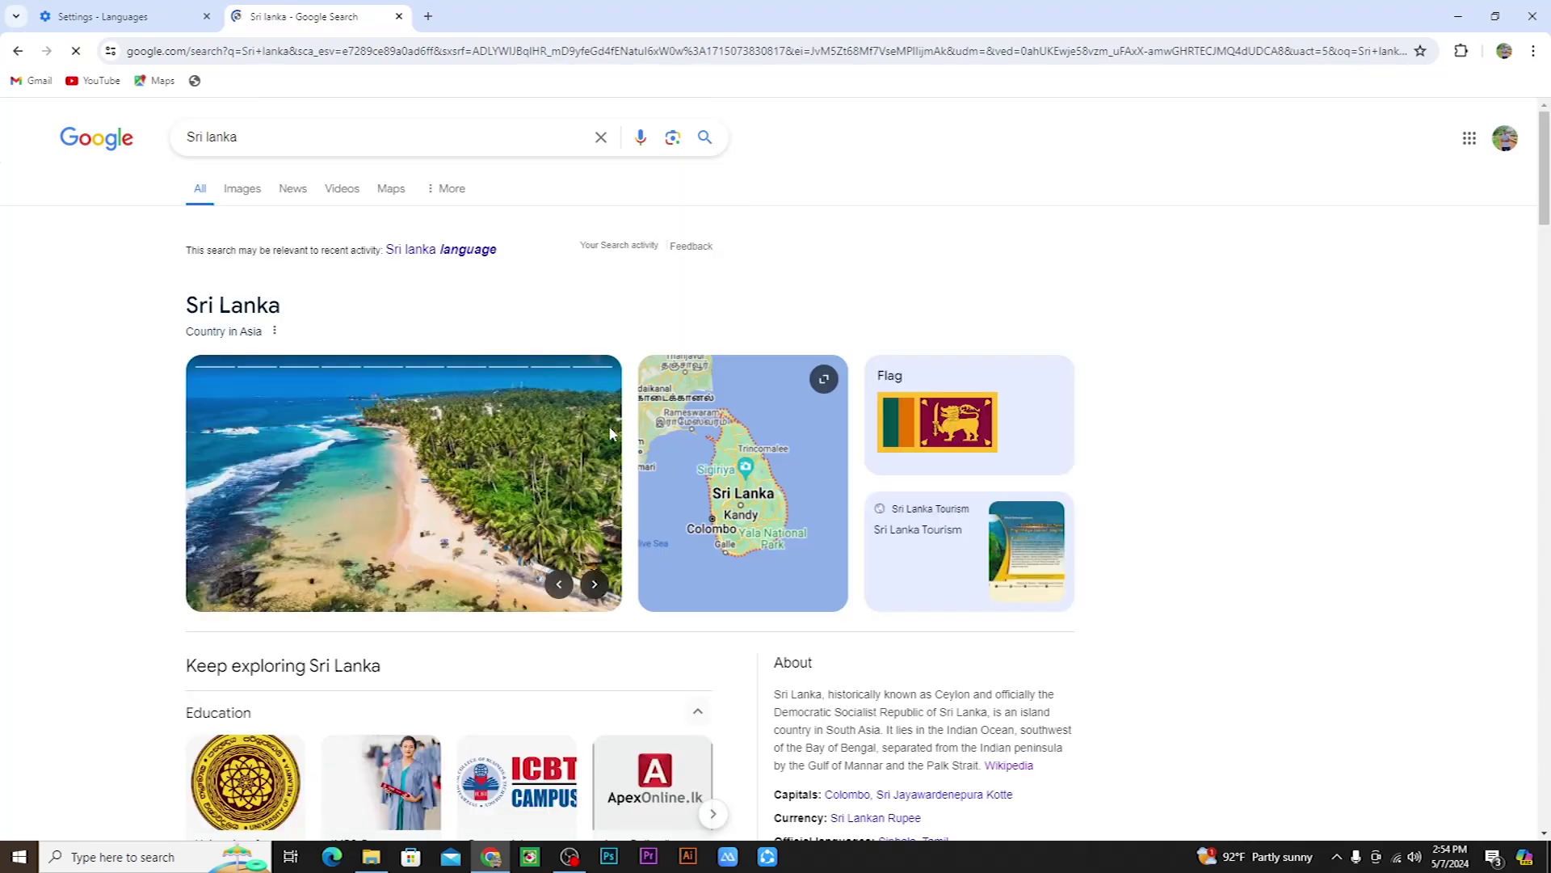
{"action": "scroll", "coordinate": [636, 580], "scroll_direction": "down", "scroll_amount": 3}
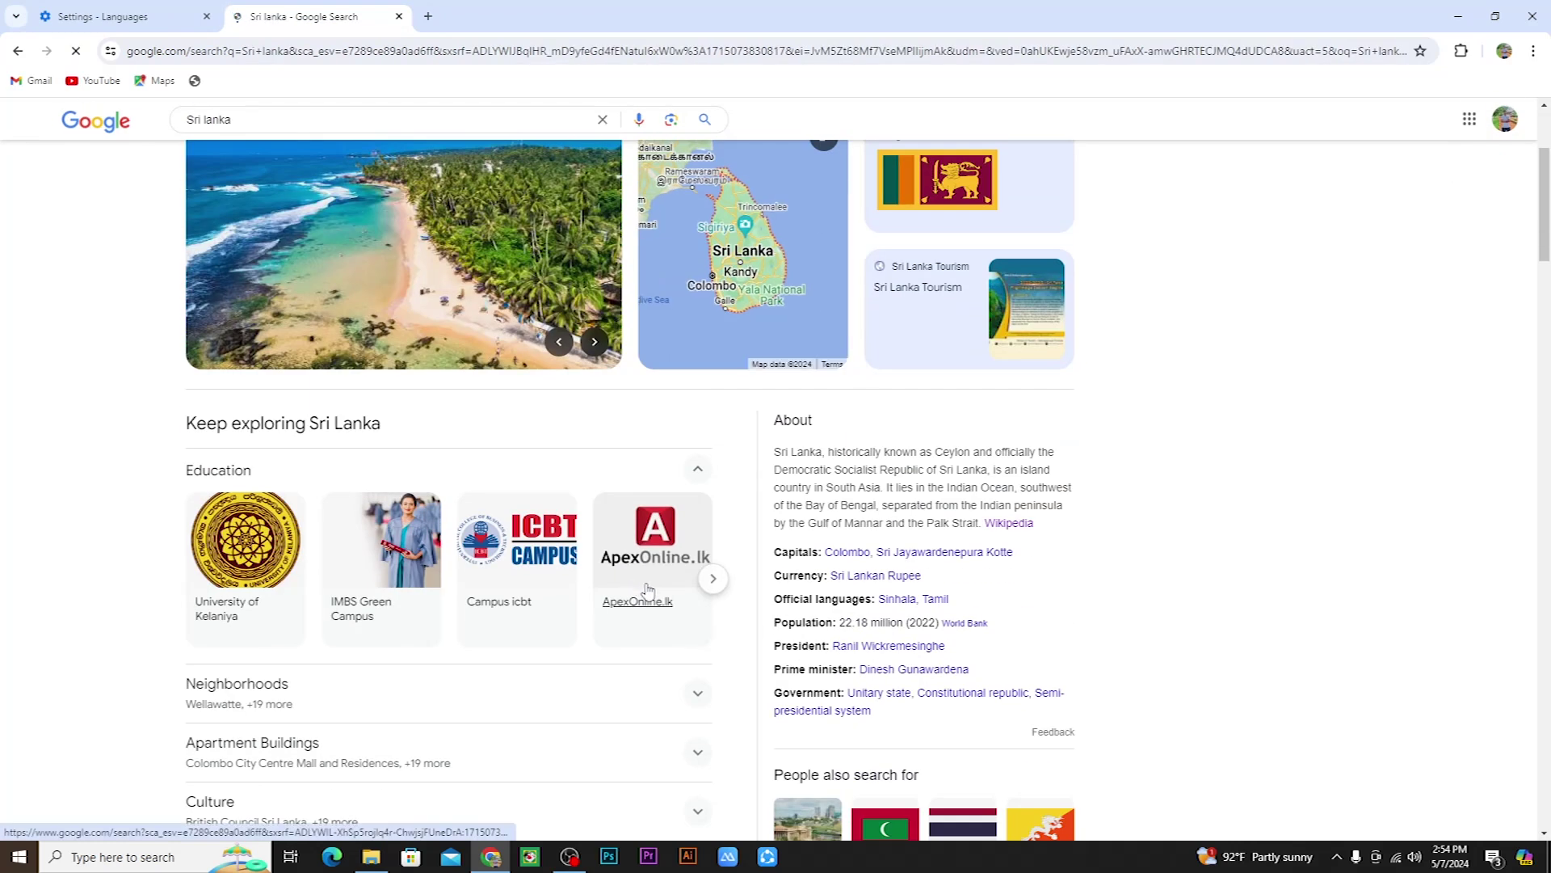
{"action": "scroll", "coordinate": [646, 587], "scroll_direction": "up", "scroll_amount": 2}
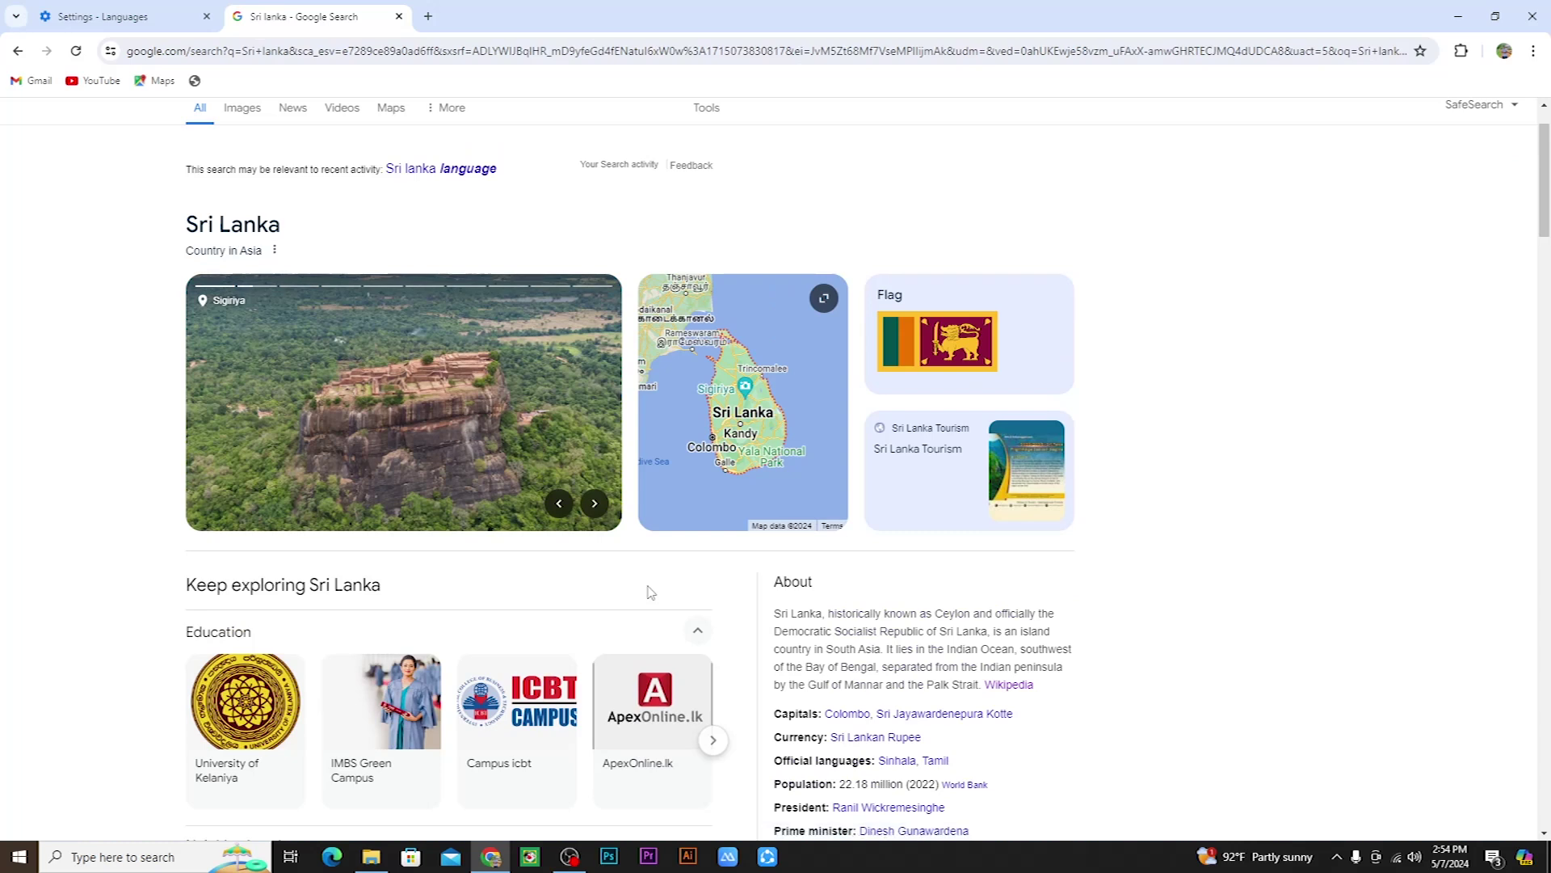
{"action": "scroll", "coordinate": [647, 592], "scroll_direction": "up", "scroll_amount": 1}
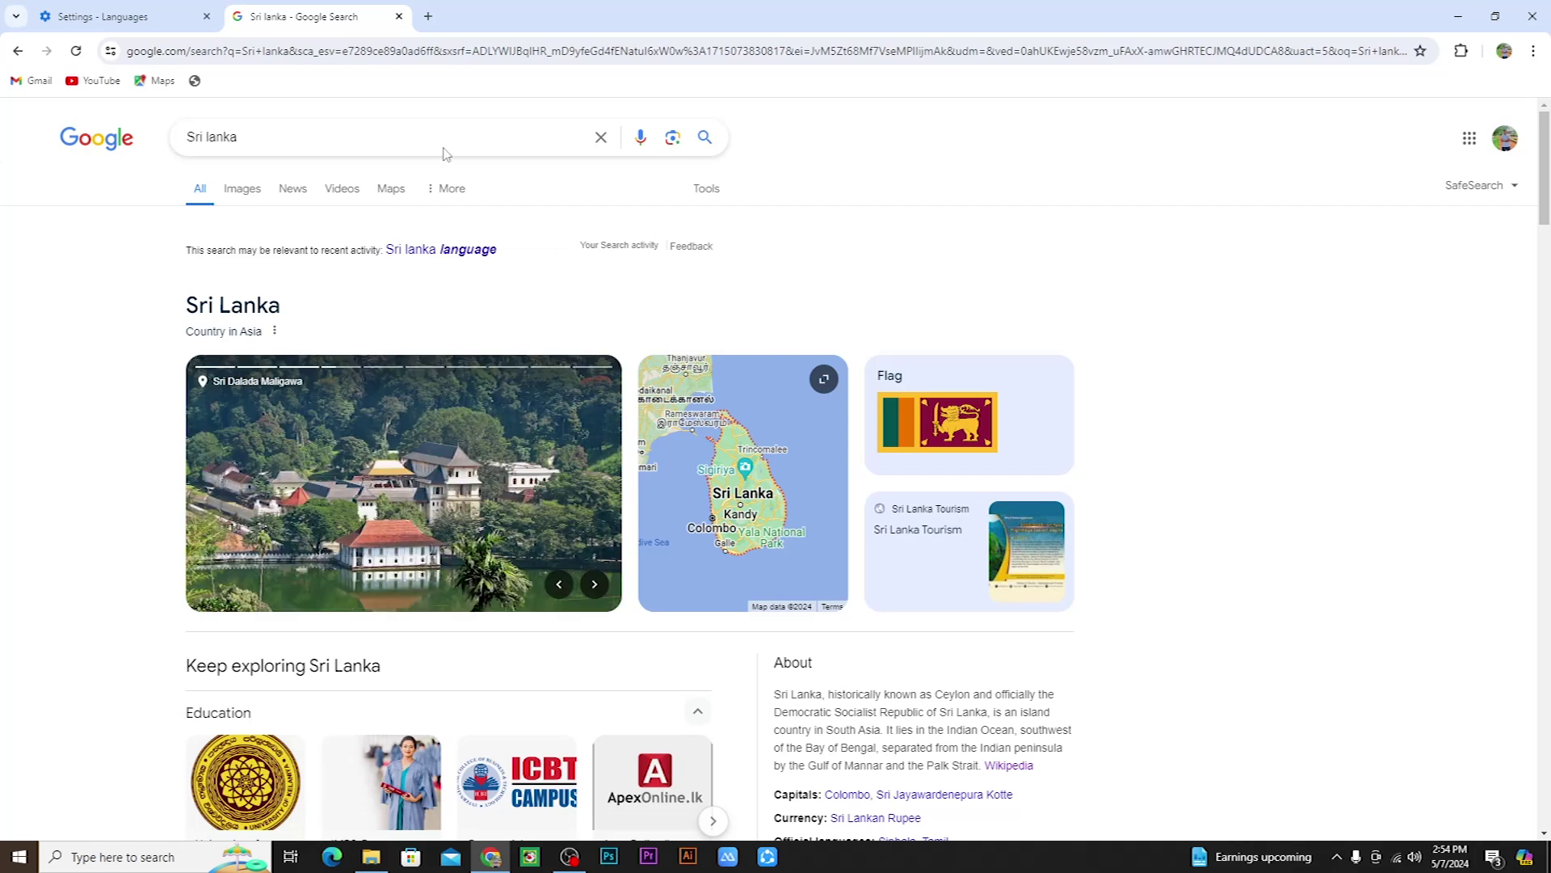
Scroll through the Sri lanka results, now shown in English
{"action": "left_click", "coordinate": [77, 17]}
{"action": "left_click", "coordinate": [303, 17]}
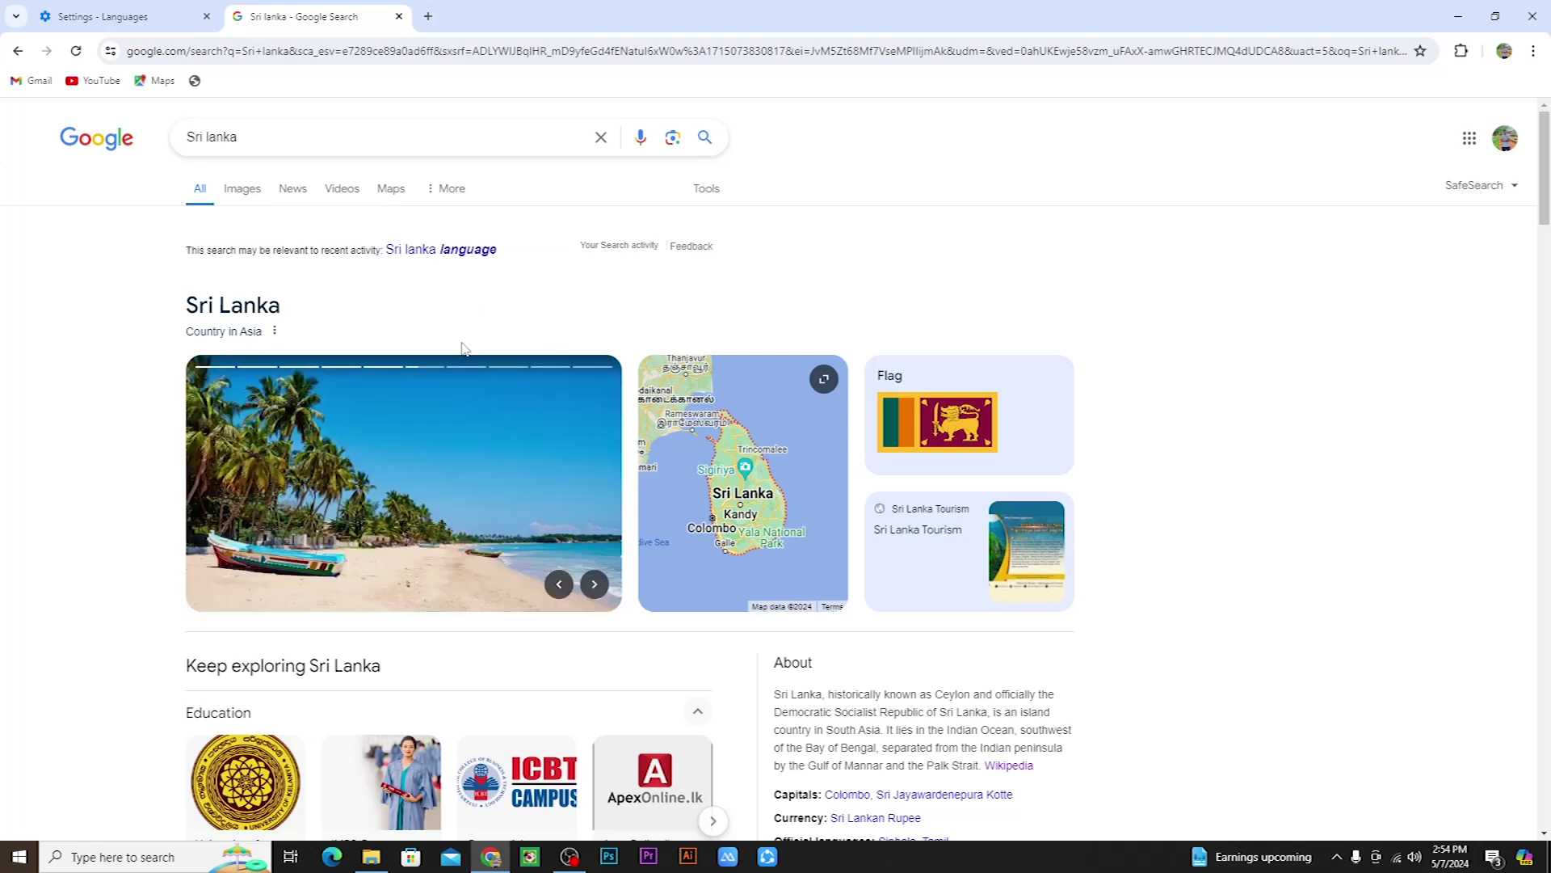
{"action": "scroll", "coordinate": [462, 344], "scroll_direction": "down", "scroll_amount": 6}
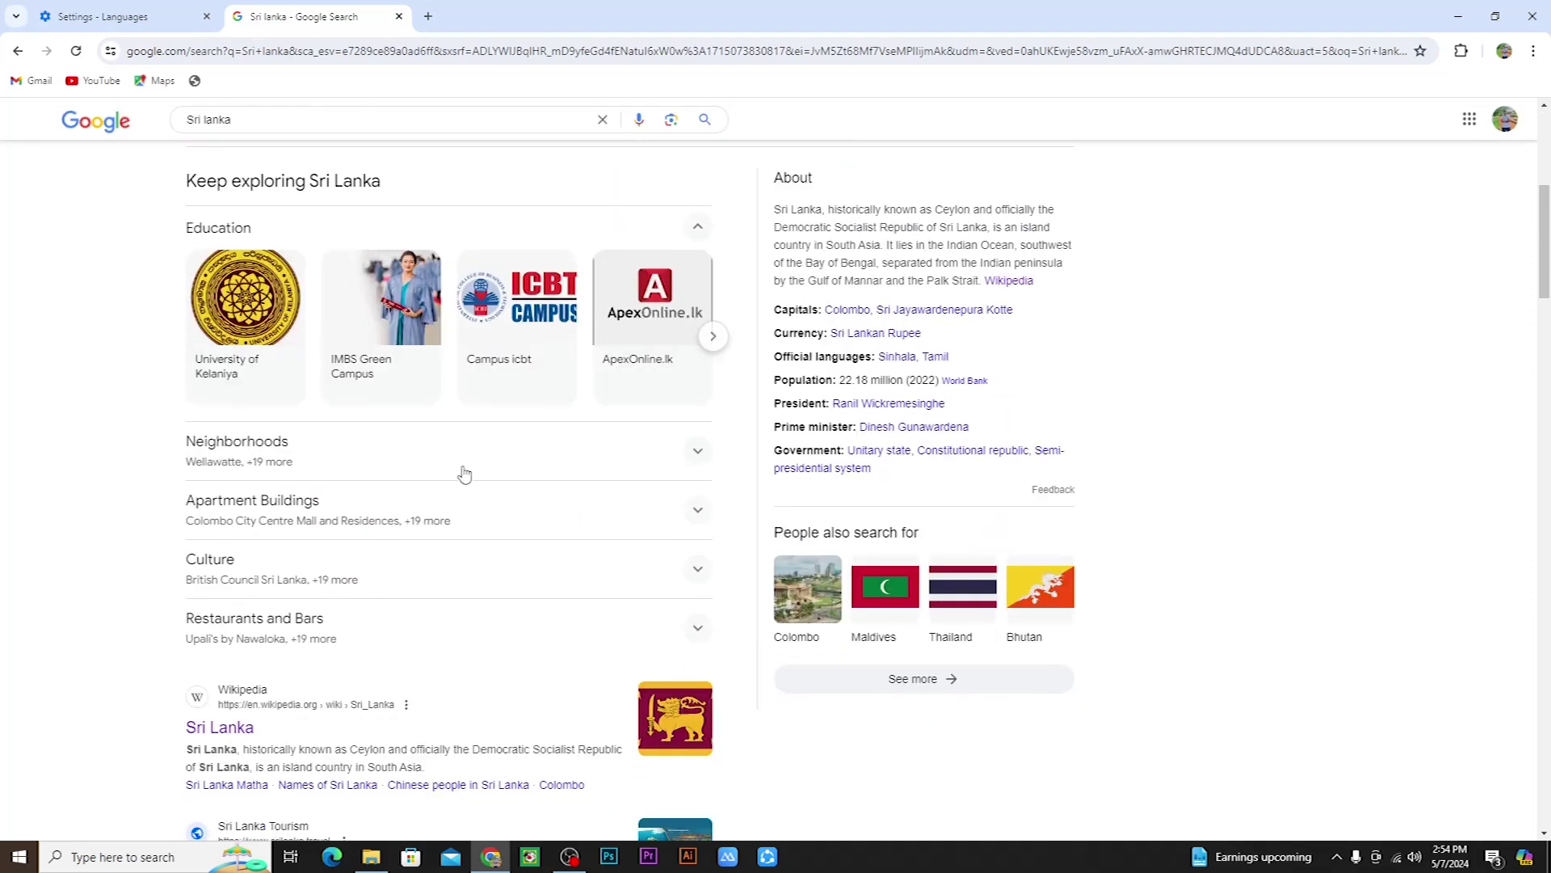
{"action": "scroll", "coordinate": [466, 472], "scroll_direction": "up", "scroll_amount": 6}
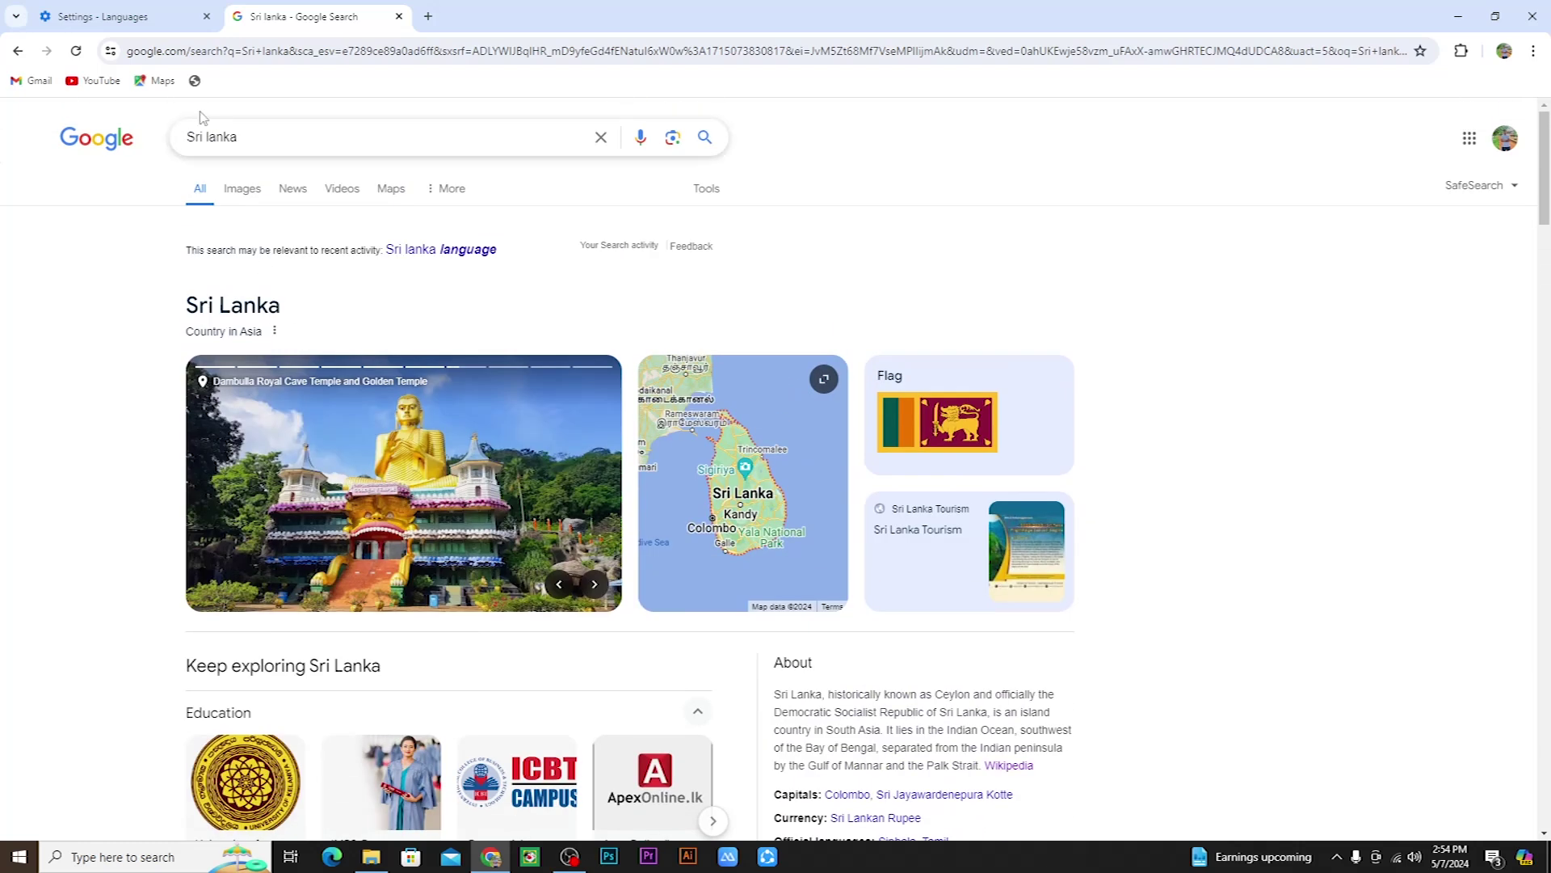
In Chrome's language settings, keep Sinhala as the Google Translate target language
{"action": "left_click", "coordinate": [121, 17]}
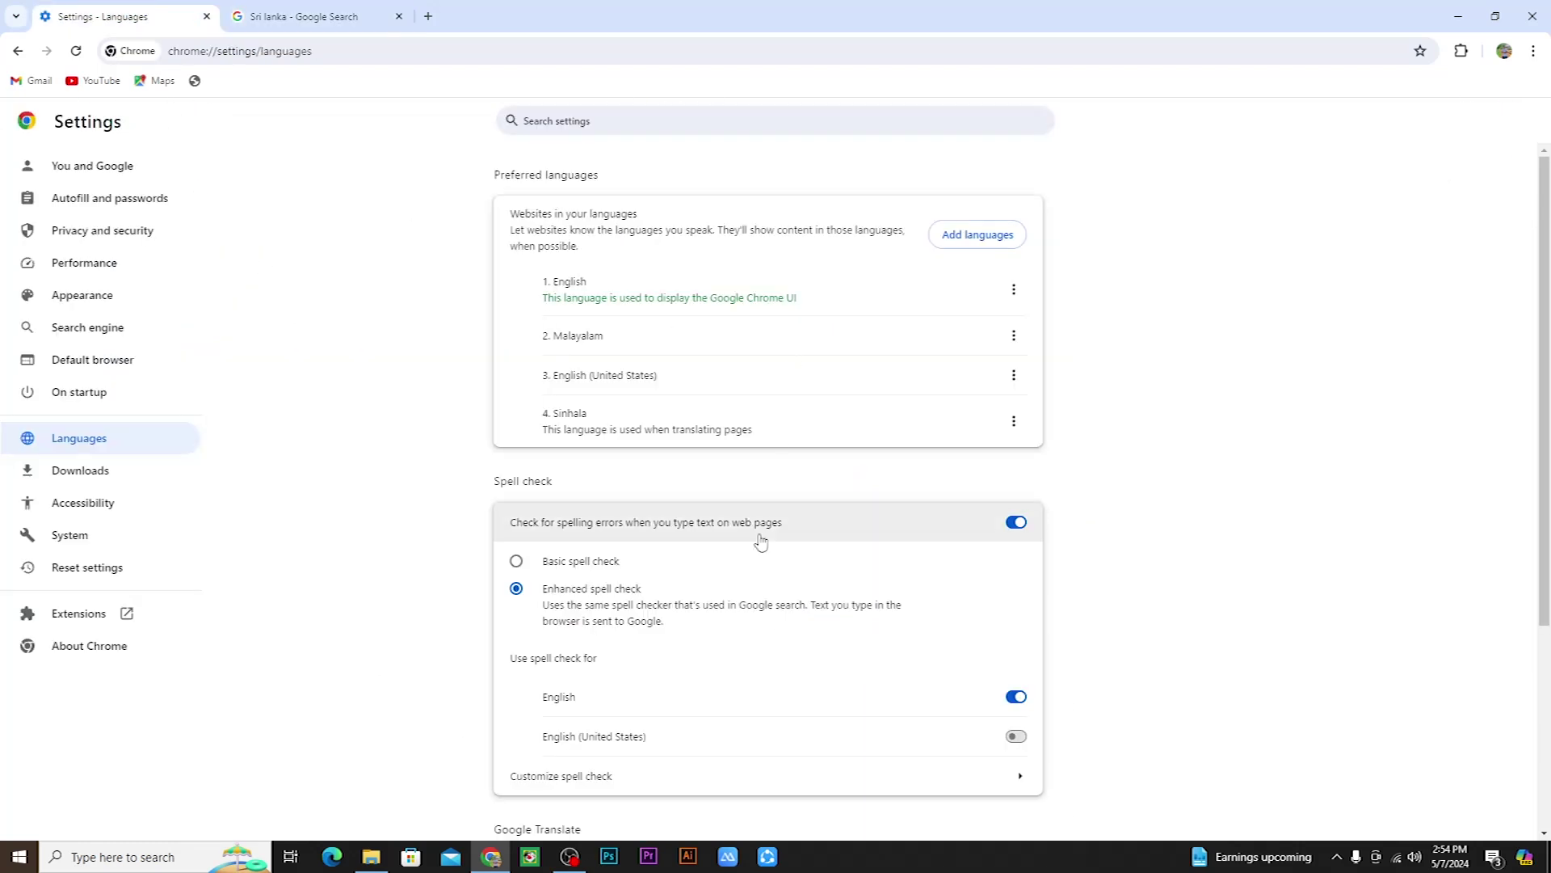
{"action": "scroll", "coordinate": [761, 542], "scroll_direction": "down", "scroll_amount": 2}
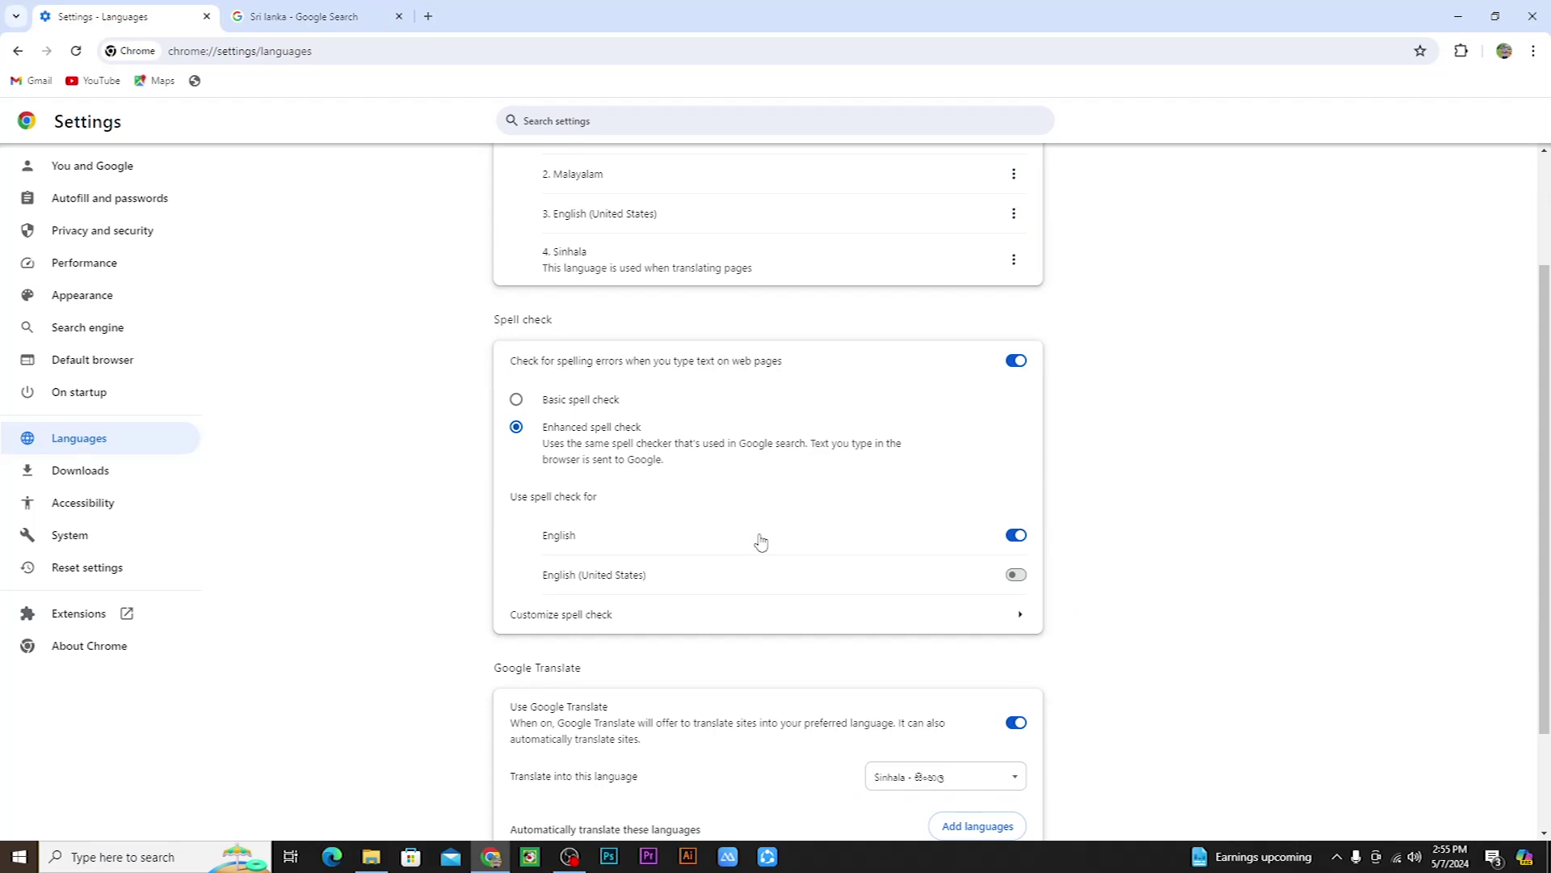
{"action": "scroll", "coordinate": [761, 541], "scroll_direction": "down", "scroll_amount": 2}
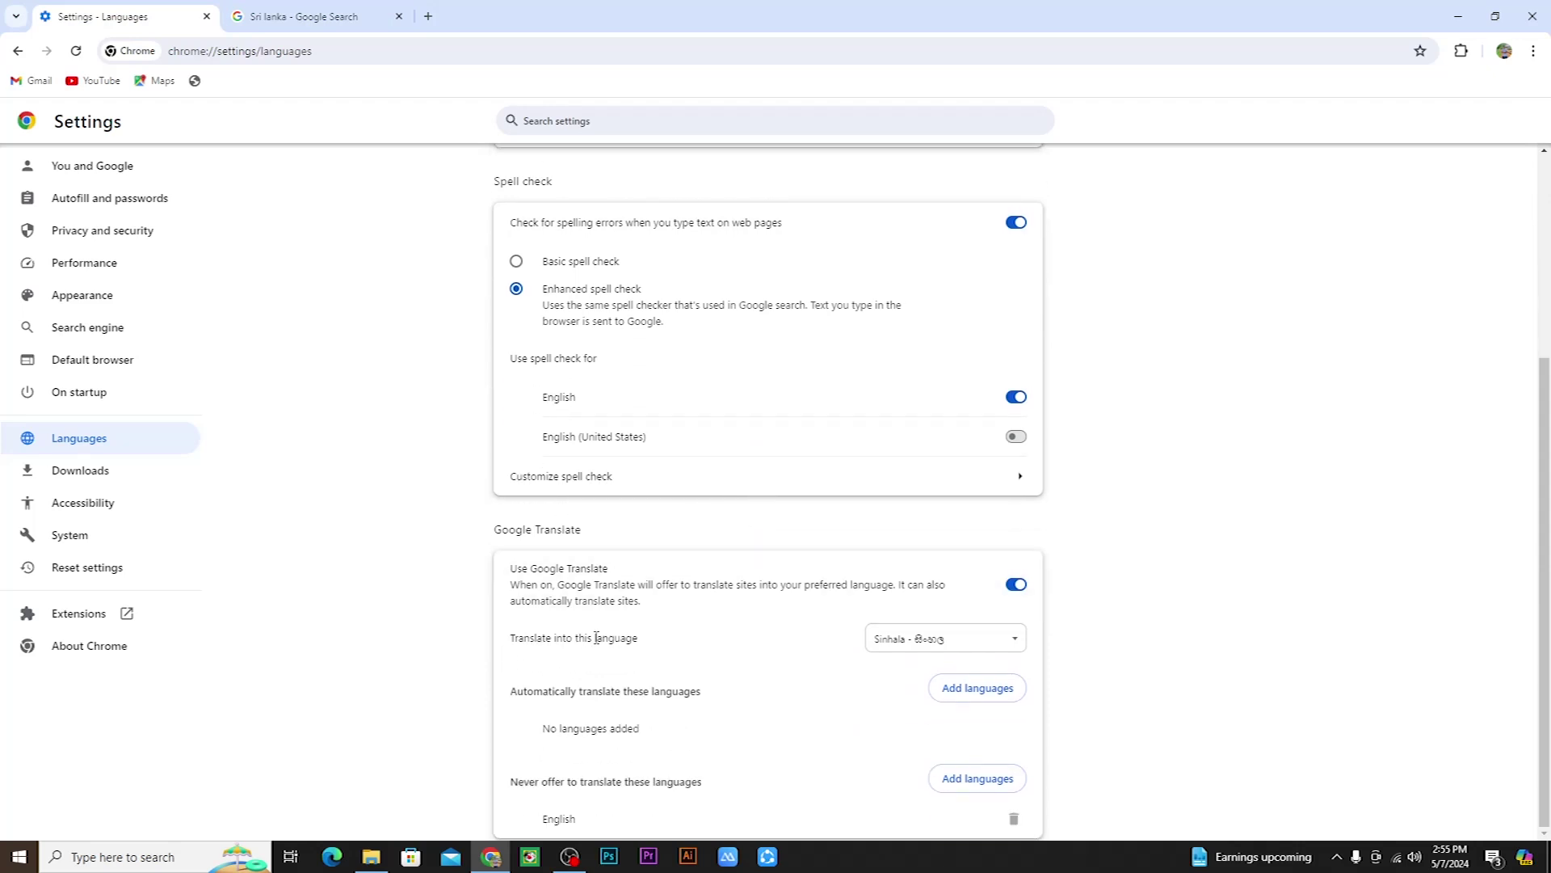
{"action": "left_click", "coordinate": [1014, 642]}
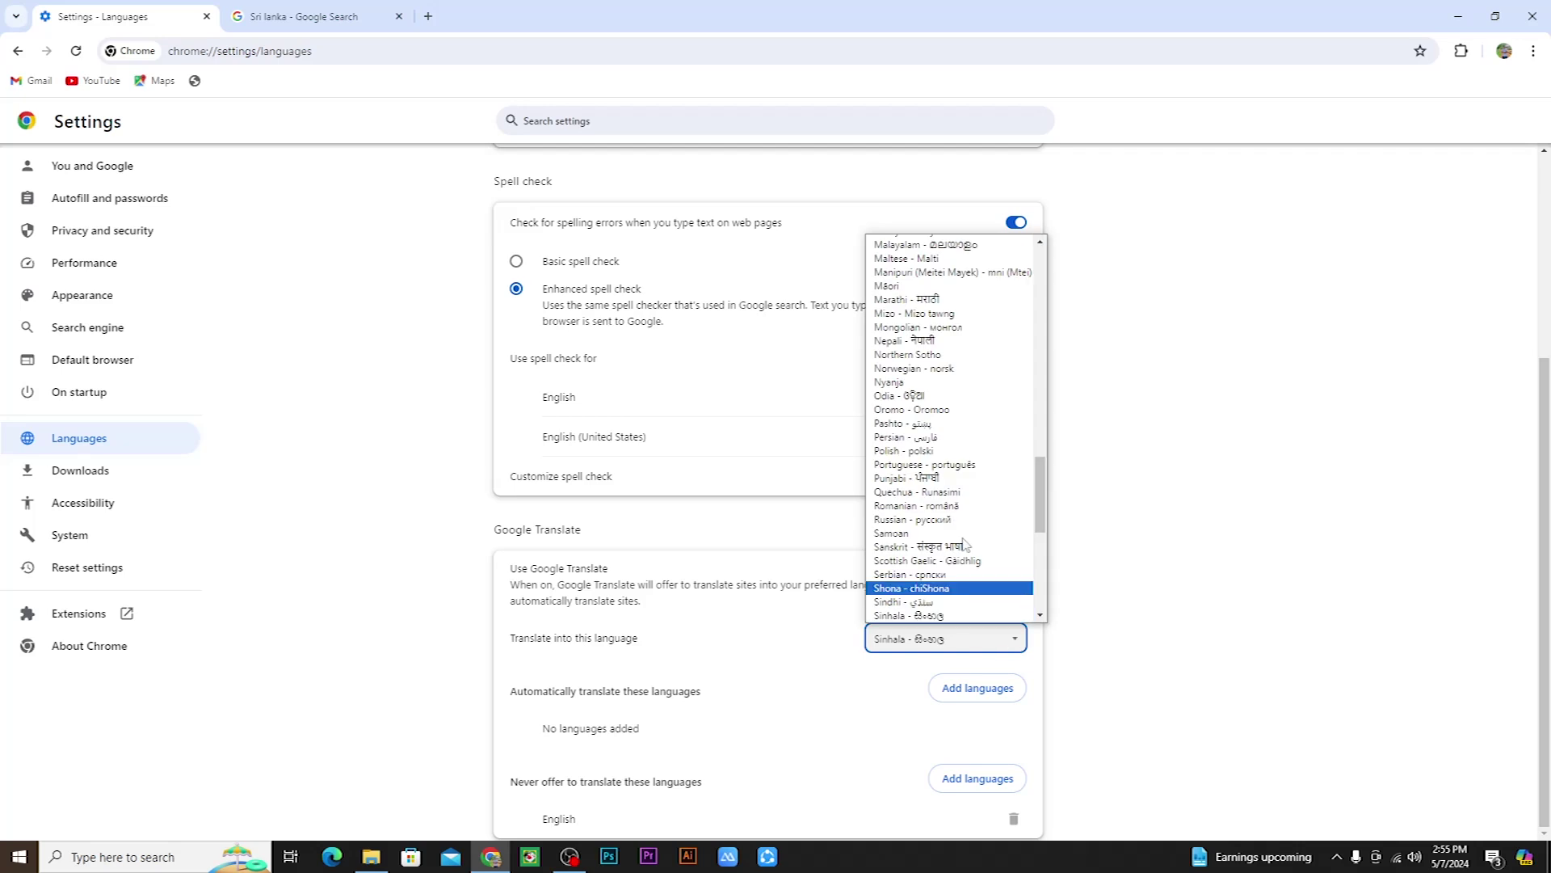
{"action": "scroll", "coordinate": [968, 487], "scroll_direction": "up", "scroll_amount": 5}
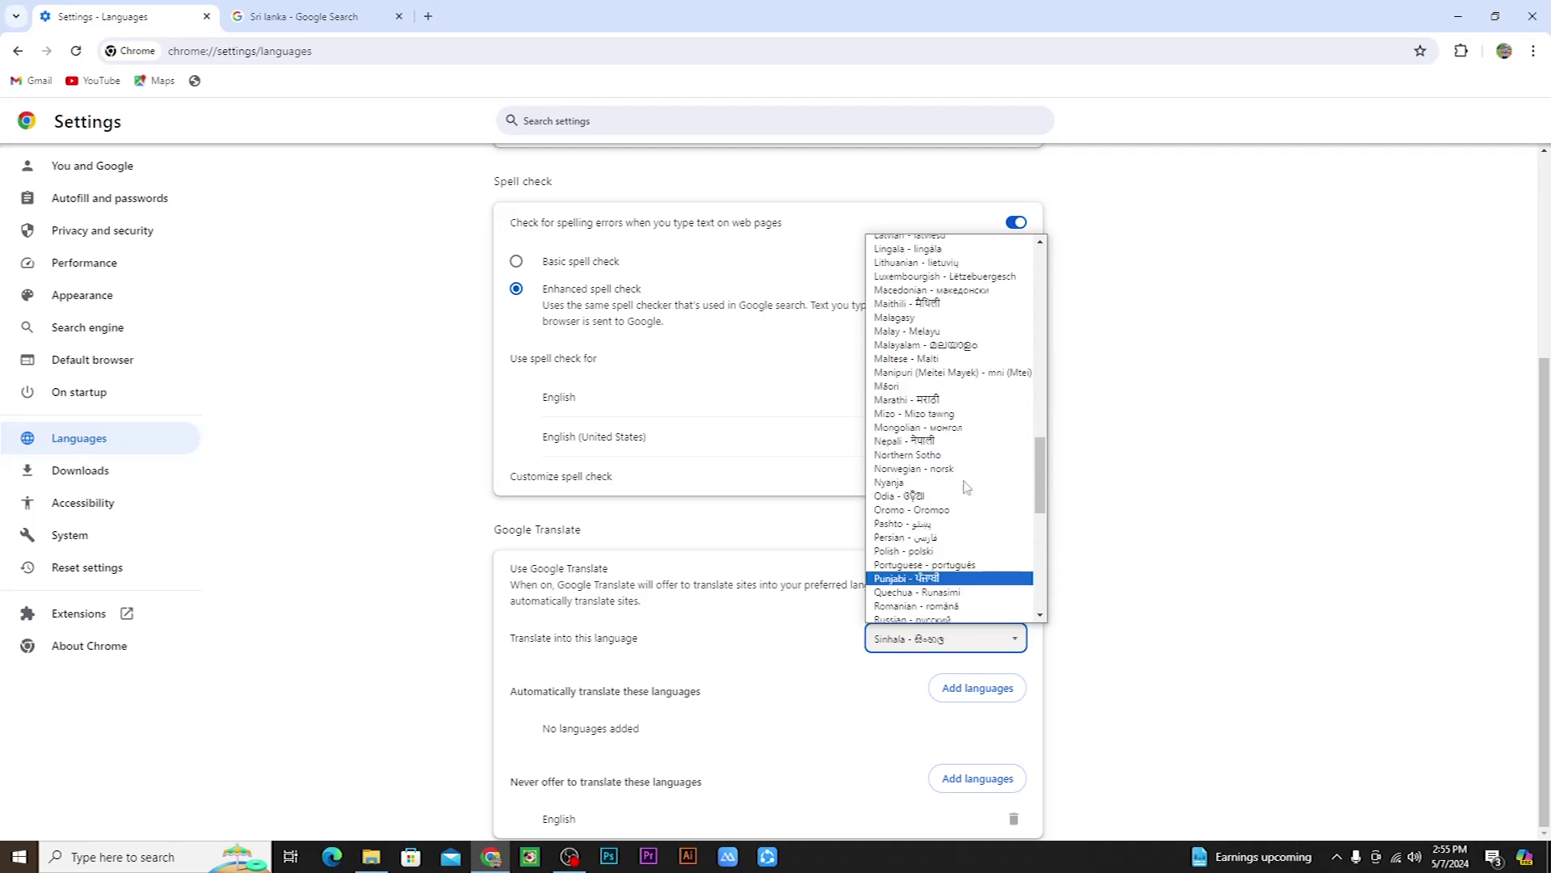
{"action": "scroll", "coordinate": [961, 509], "scroll_direction": "down", "scroll_amount": 5}
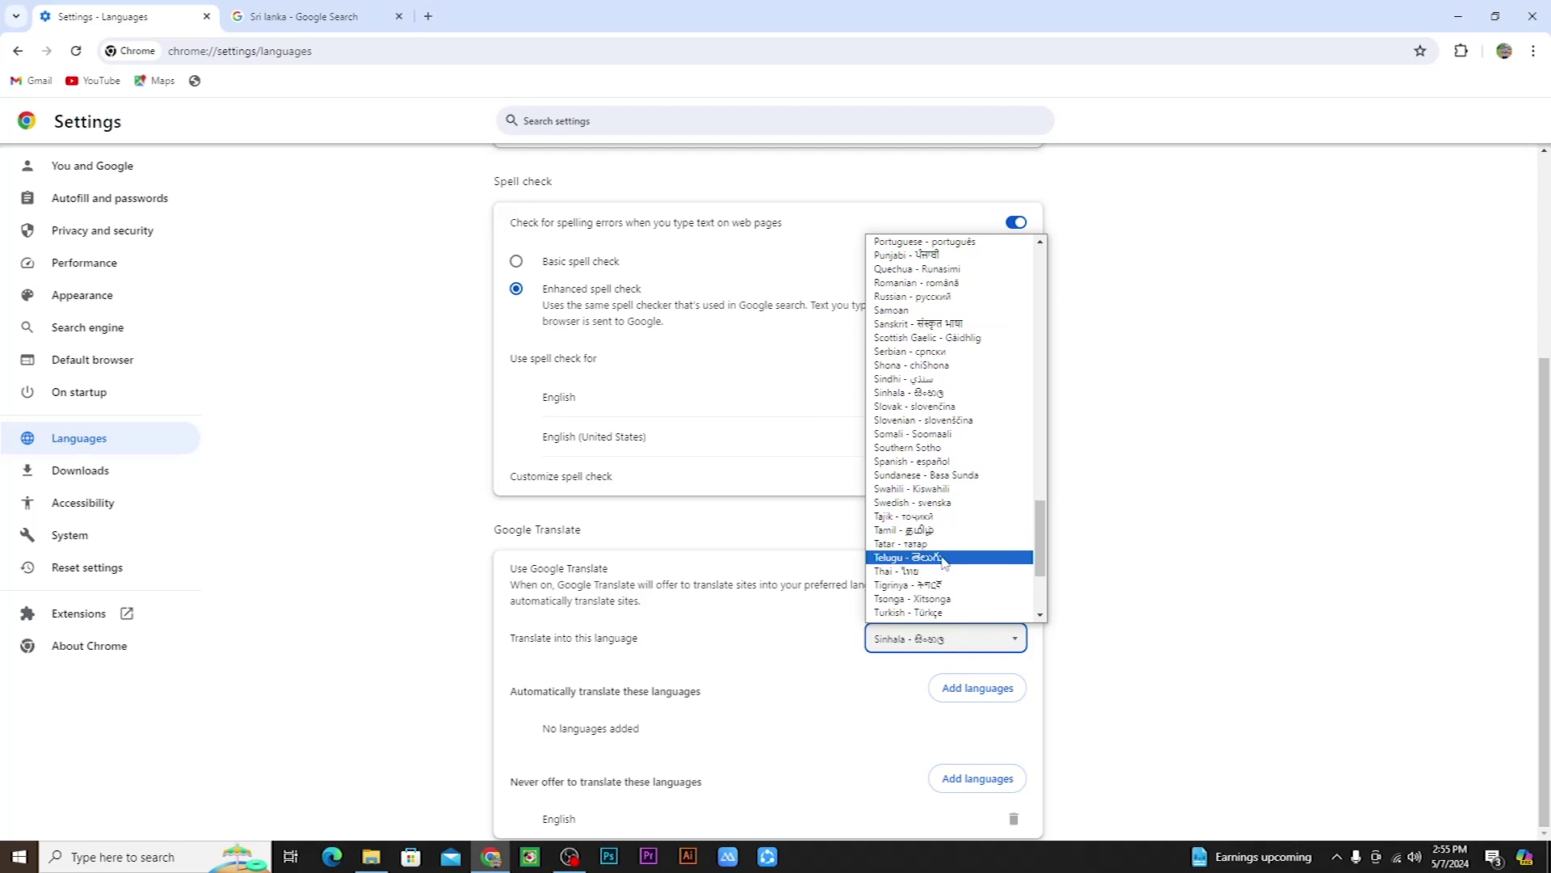
{"action": "left_click", "coordinate": [909, 393]}
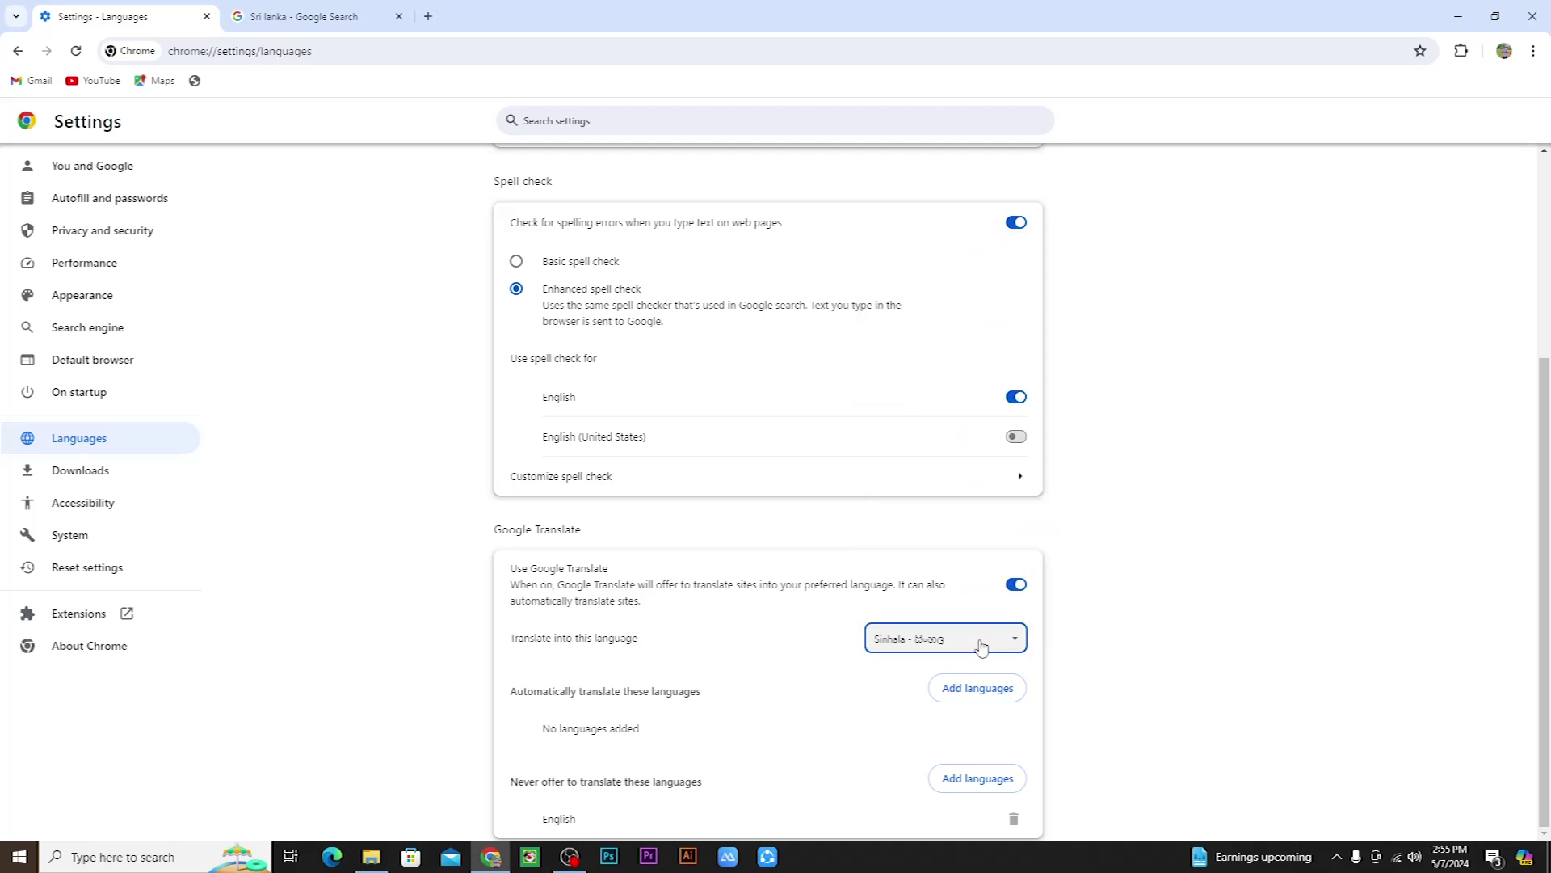
{"action": "left_click", "coordinate": [318, 18]}
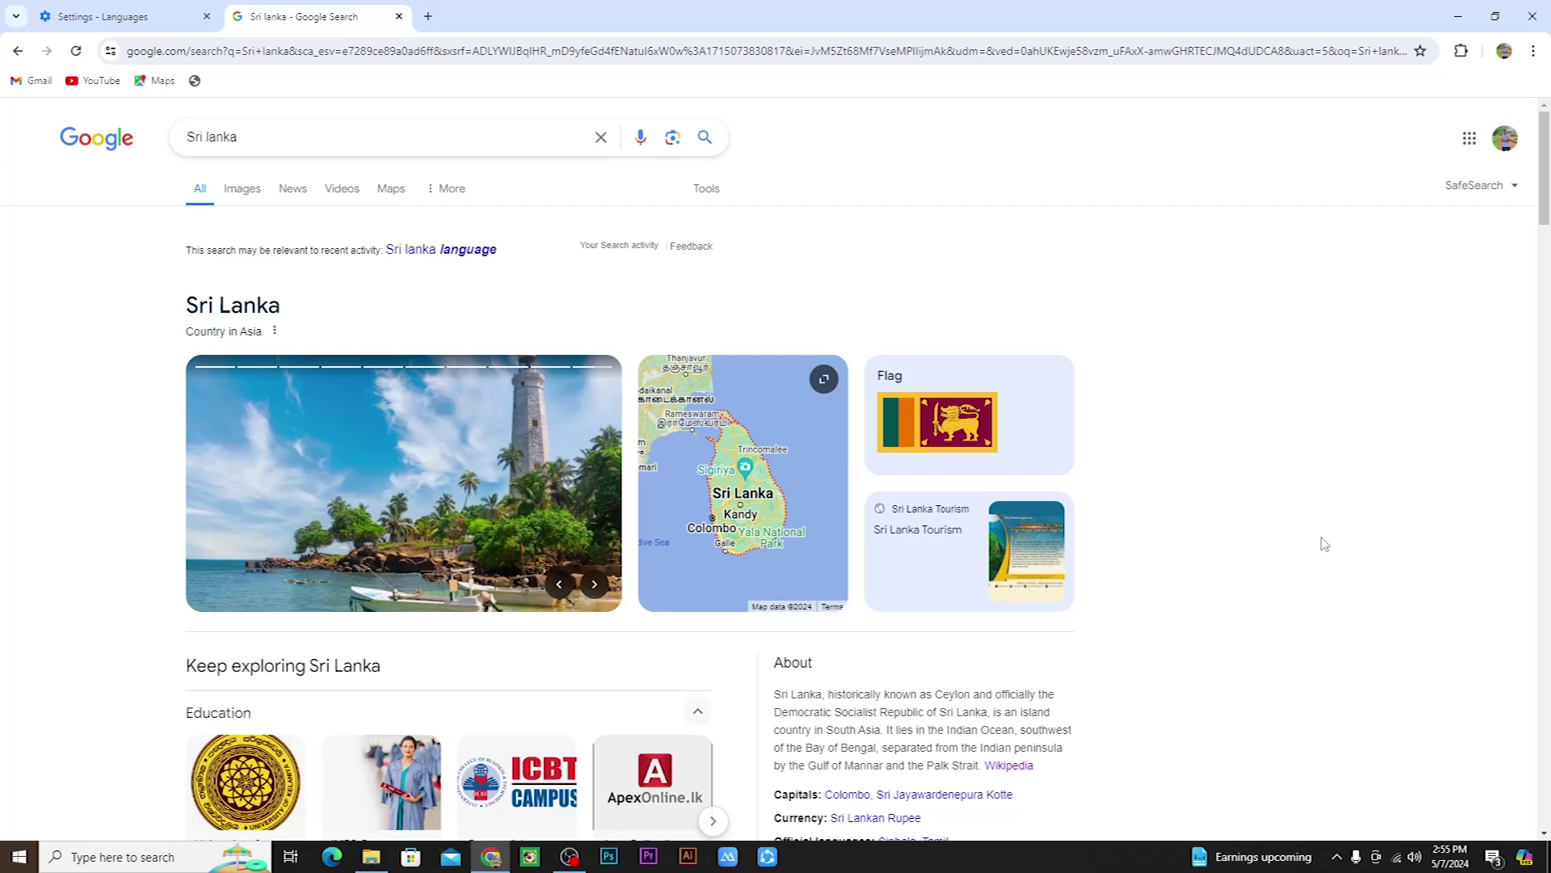
Translate the Sri Lanka results page into Sinhala and scroll through it
{"action": "right_click", "coordinate": [1224, 429]}
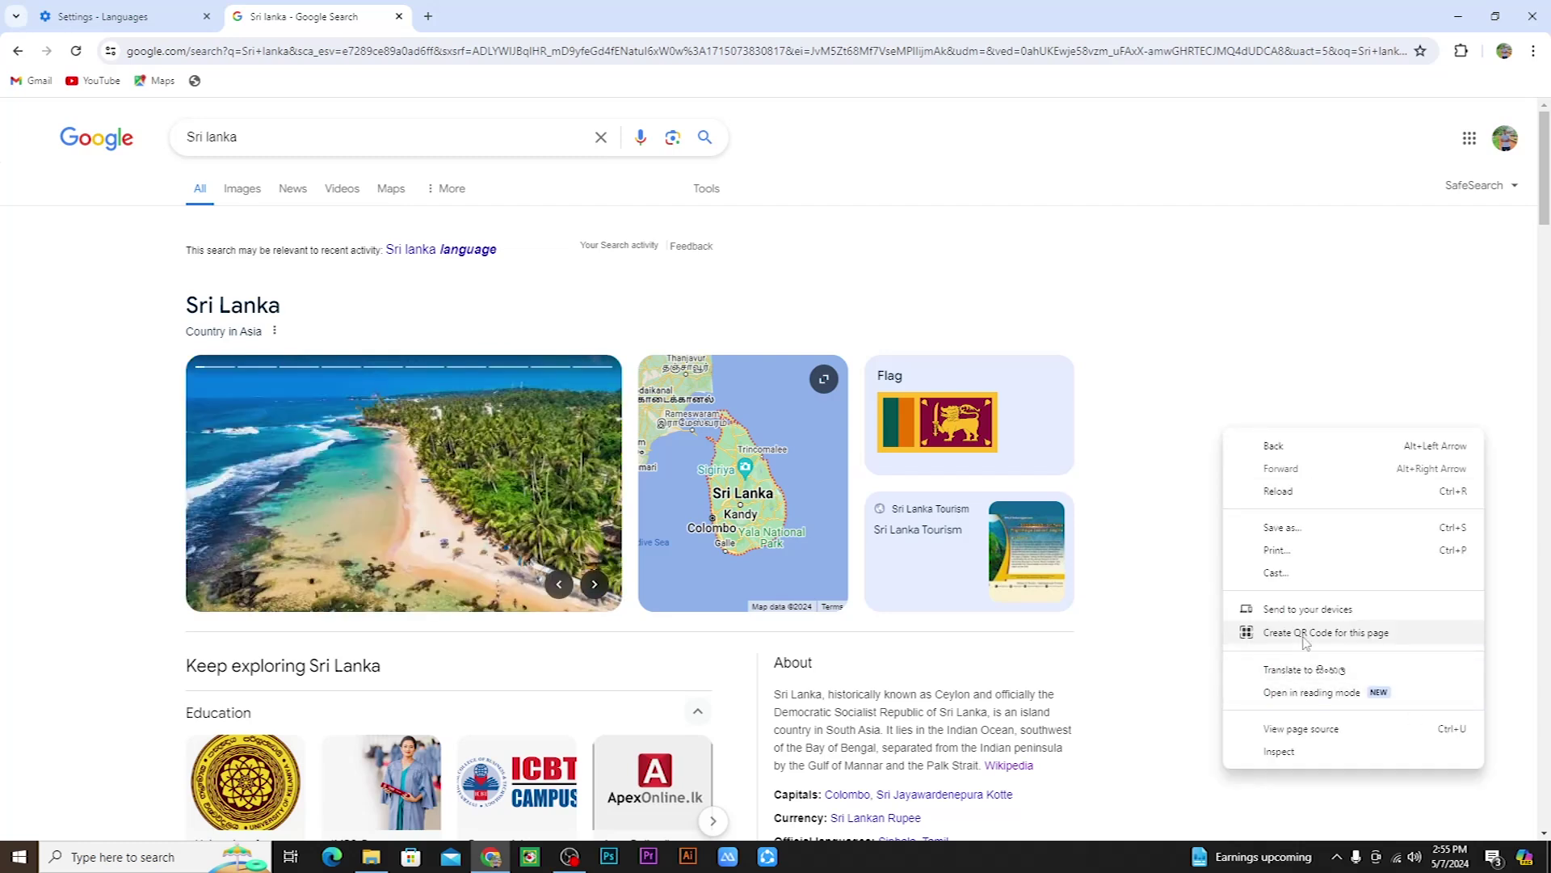
{"action": "left_click", "coordinate": [1325, 671]}
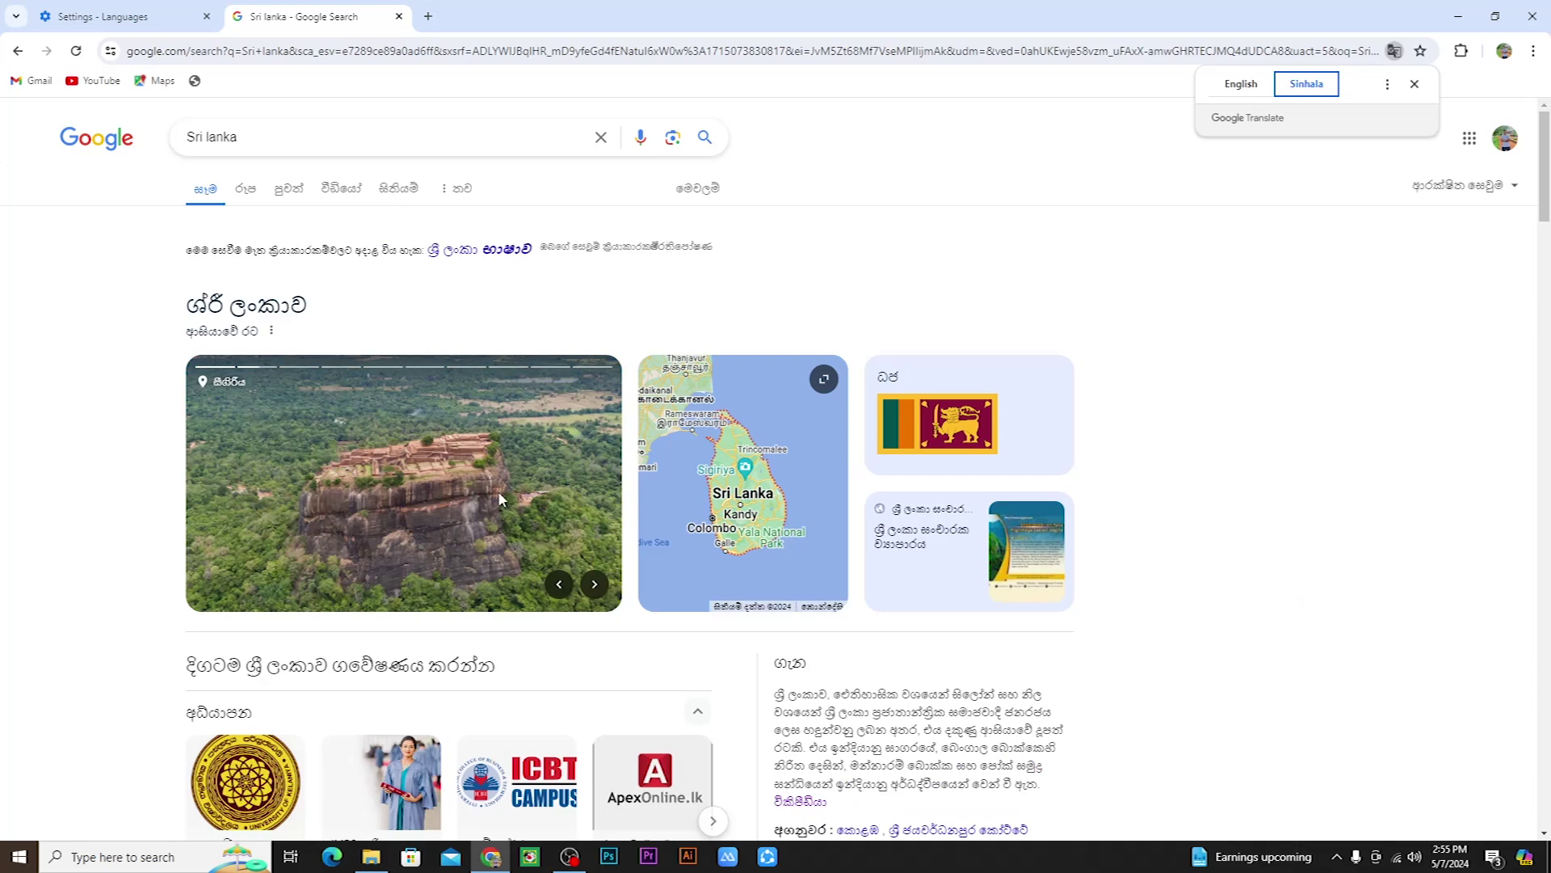
{"action": "scroll", "coordinate": [497, 491], "scroll_direction": "down", "scroll_amount": 3}
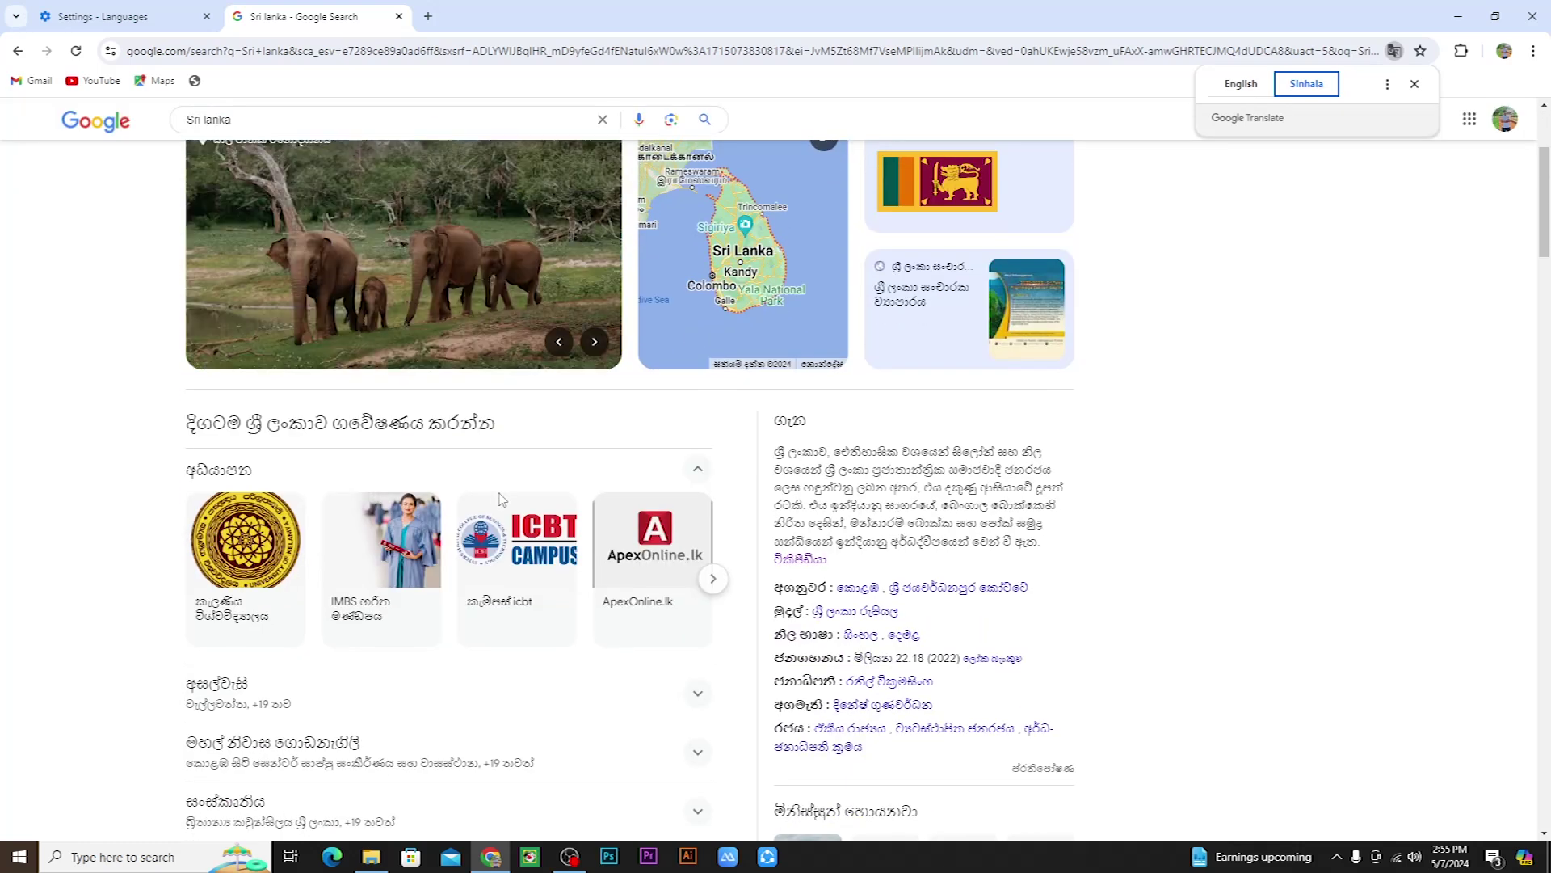
{"action": "scroll", "coordinate": [499, 497], "scroll_direction": "down", "scroll_amount": 4}
{"action": "scroll", "coordinate": [501, 499], "scroll_direction": "down", "scroll_amount": 1}
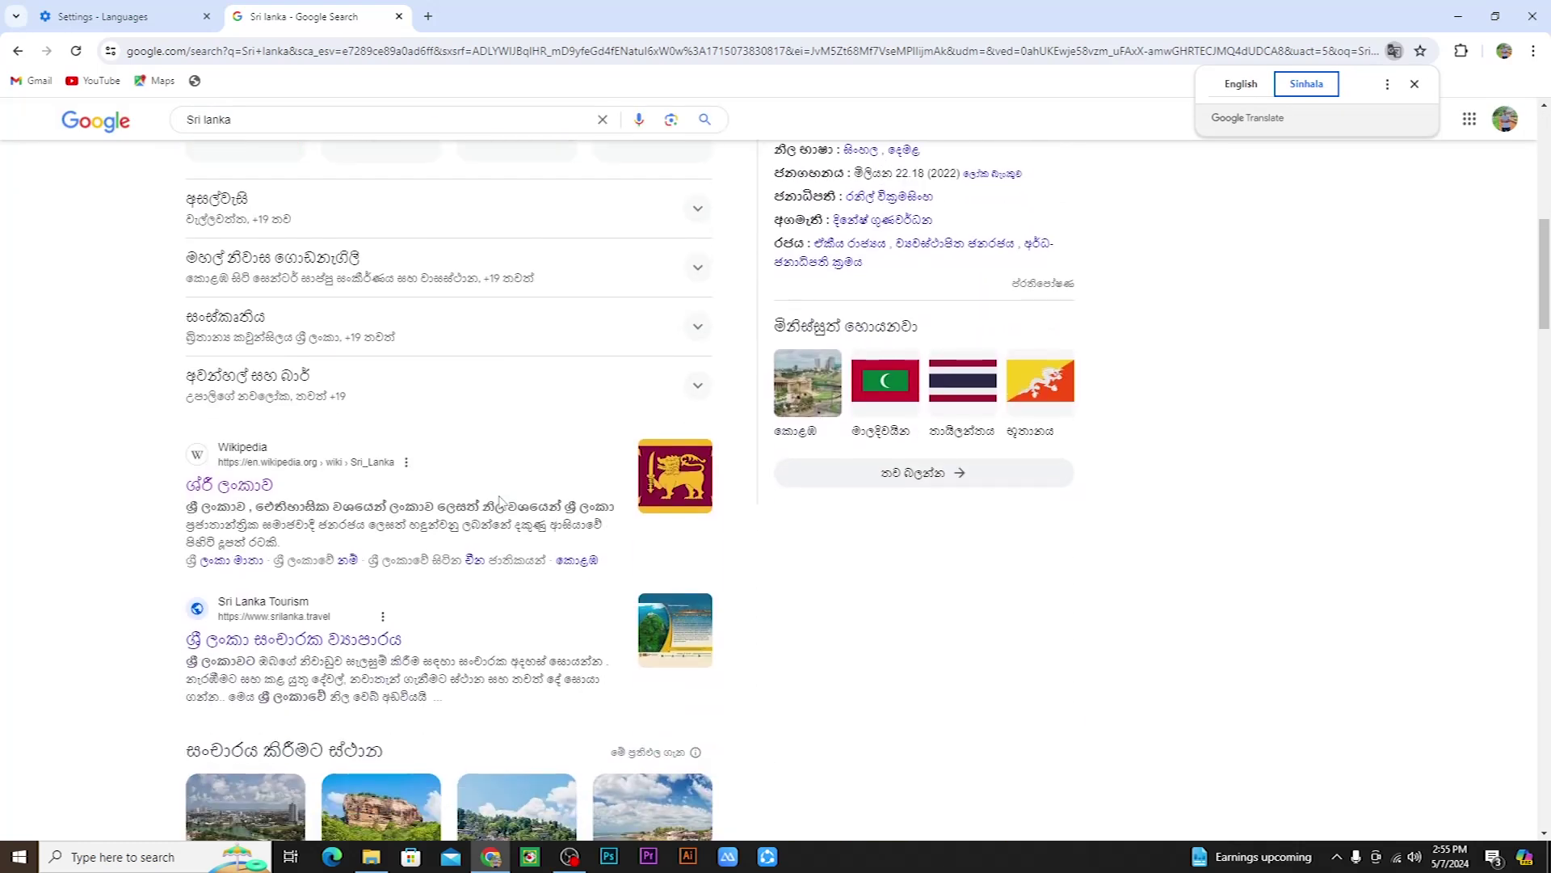
{"action": "scroll", "coordinate": [610, 559], "scroll_direction": "down", "scroll_amount": 2}
{"action": "scroll", "coordinate": [610, 559], "scroll_direction": "up", "scroll_amount": 4}
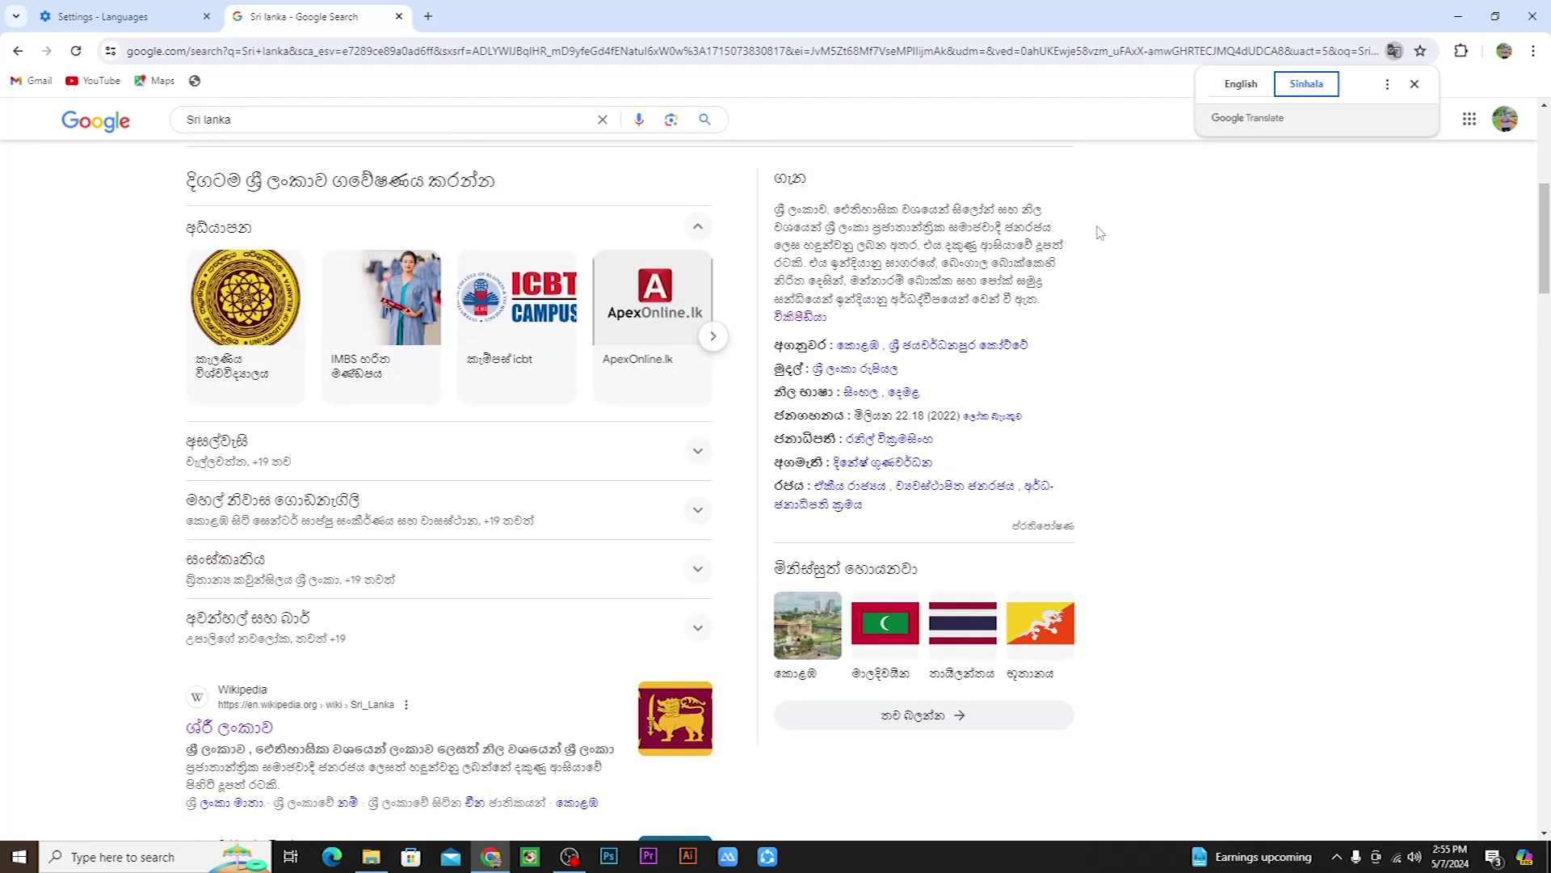
Restore the page to its original English and dismiss the Translate popup
{"action": "left_click", "coordinate": [1242, 83]}
{"action": "scroll", "coordinate": [683, 570], "scroll_direction": "up", "scroll_amount": 5}
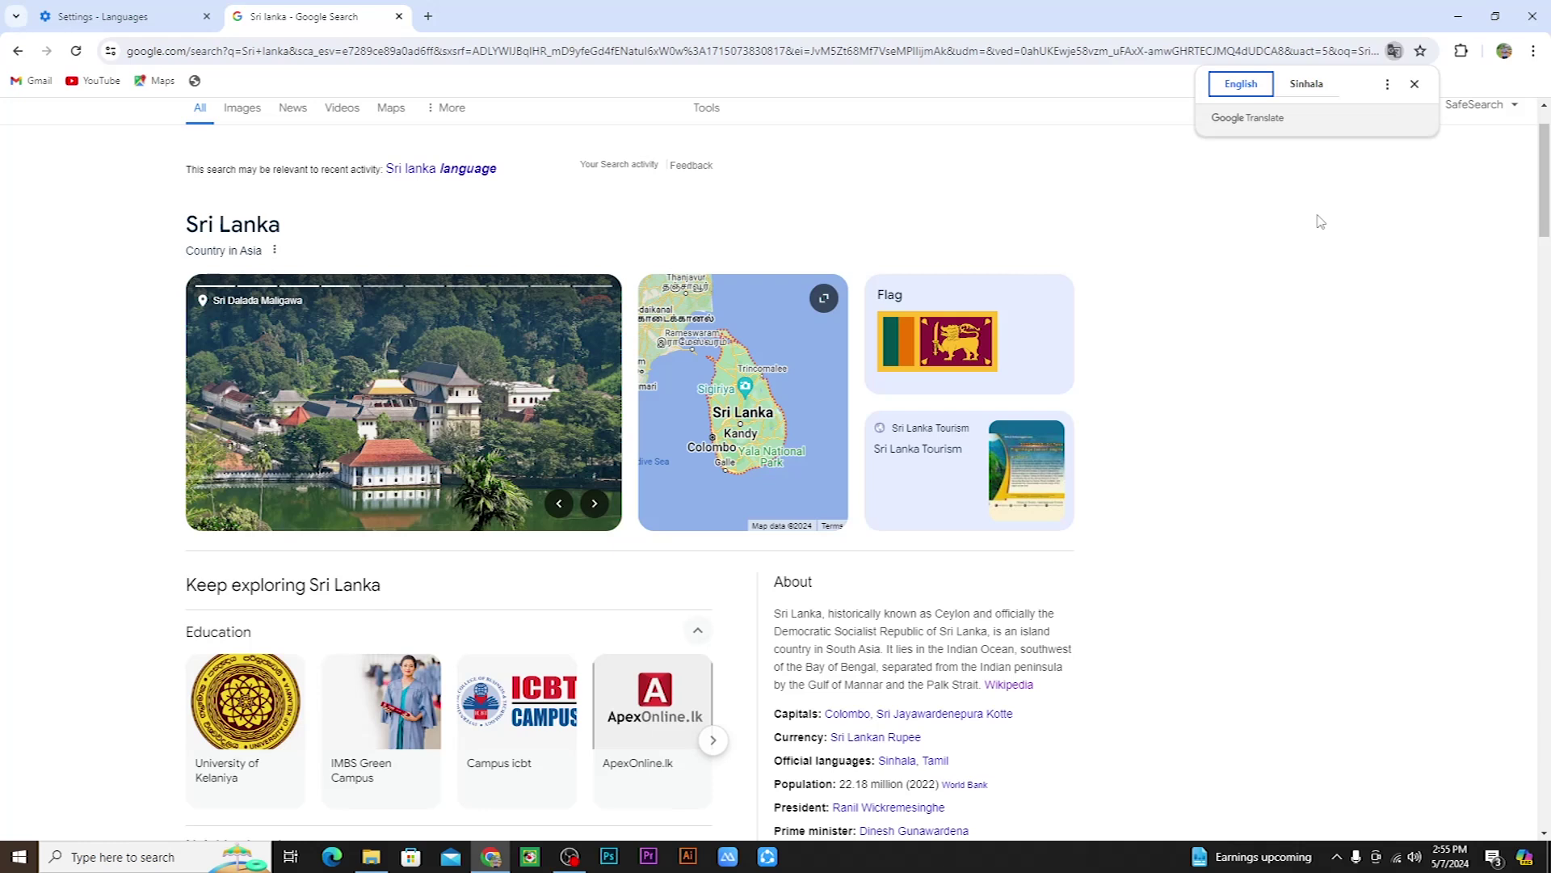
{"action": "left_click", "coordinate": [1415, 85]}
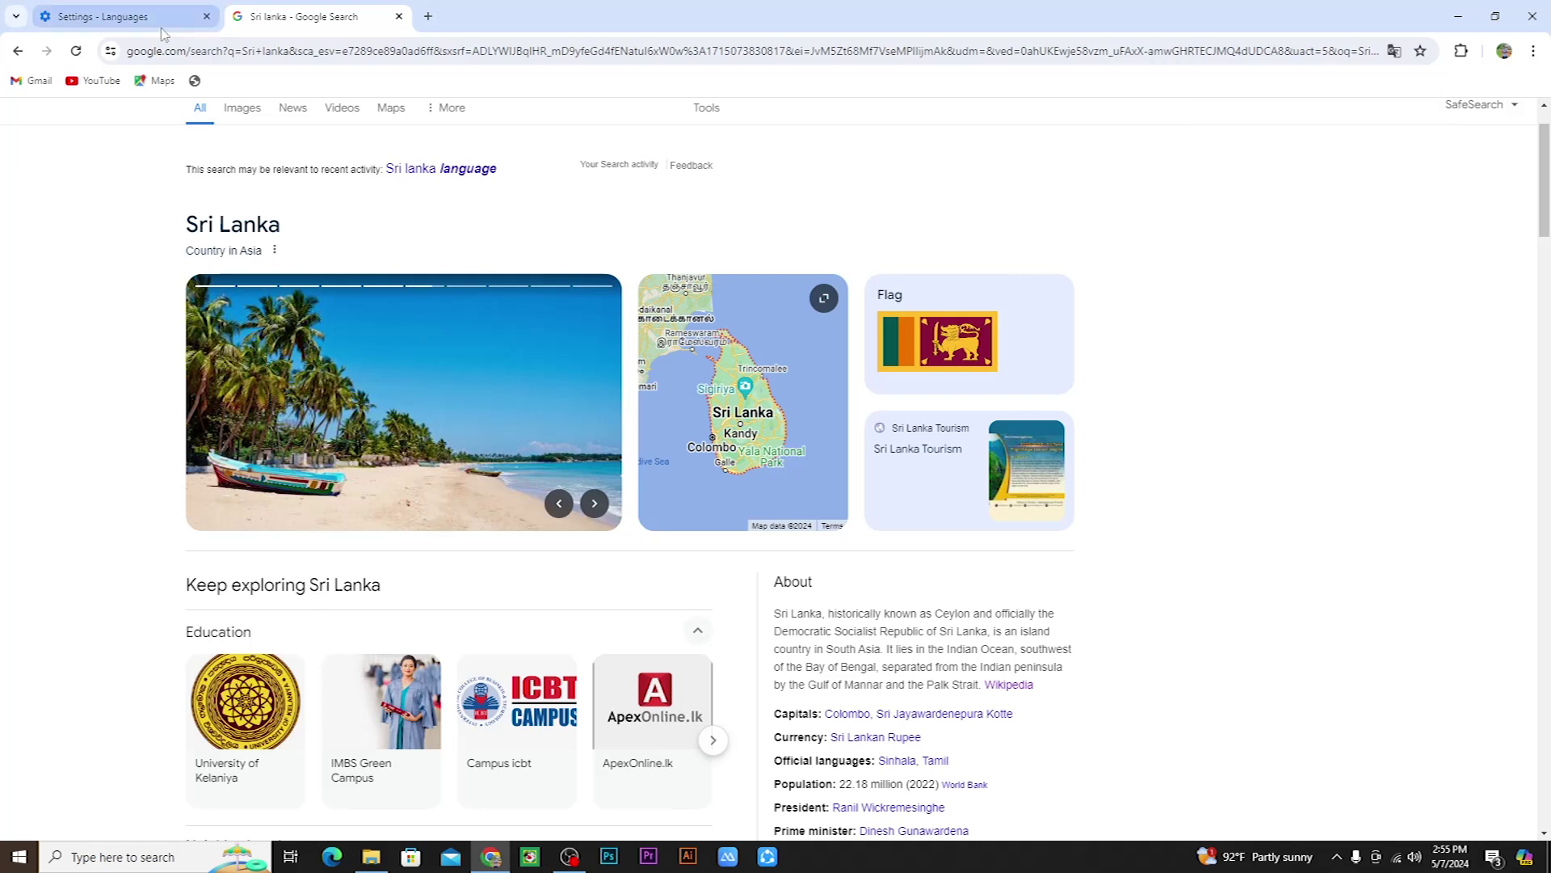
Scroll back to the top of the English Sri Lanka results
{"action": "scroll", "coordinate": [390, 370], "scroll_direction": "up", "scroll_amount": 1}
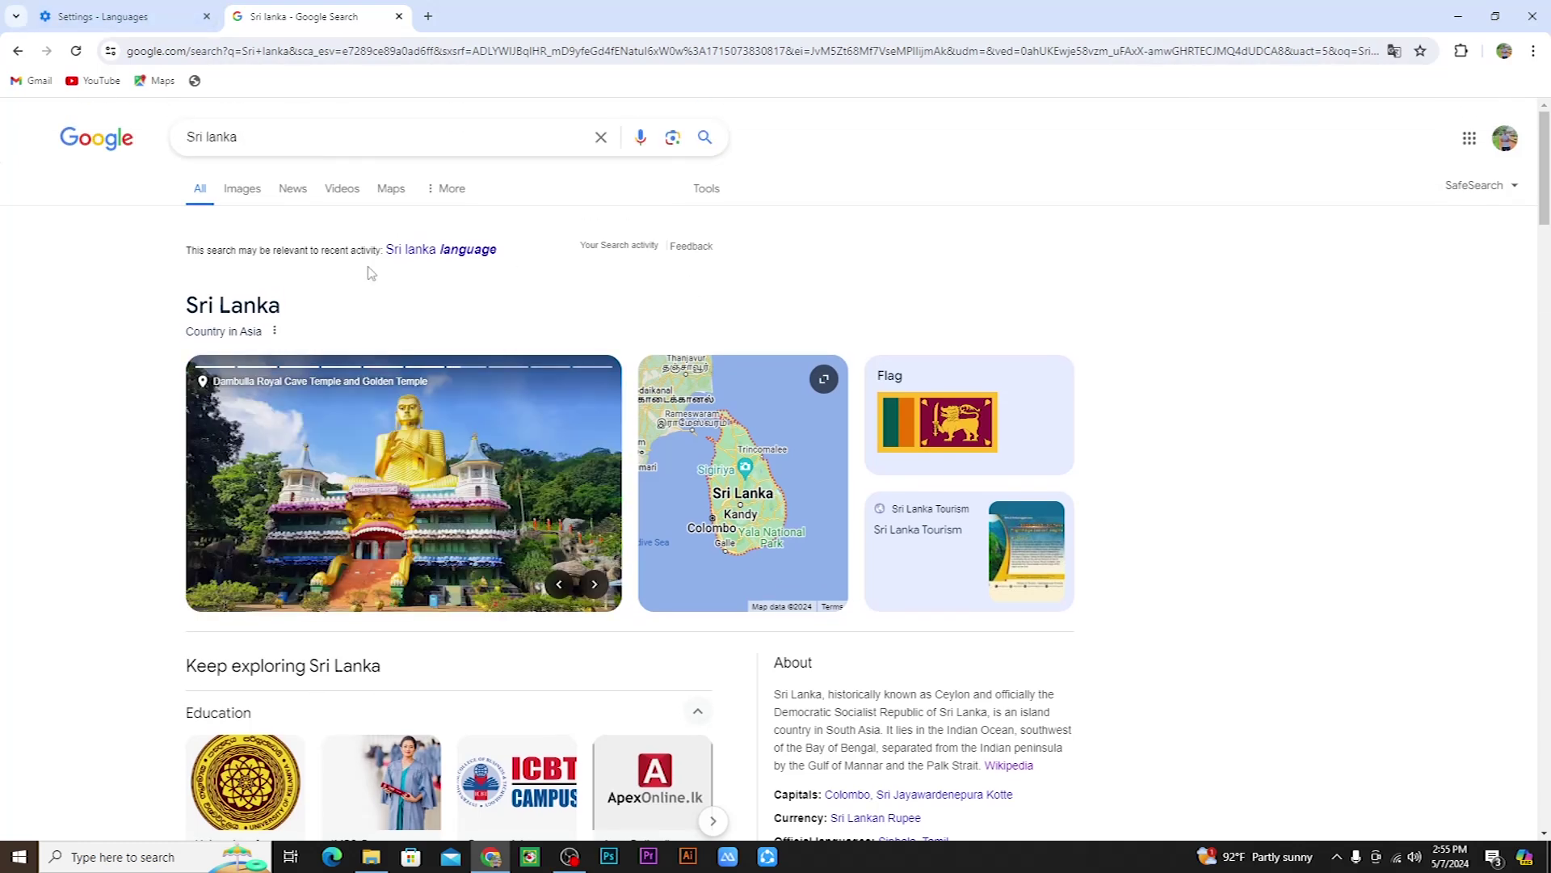